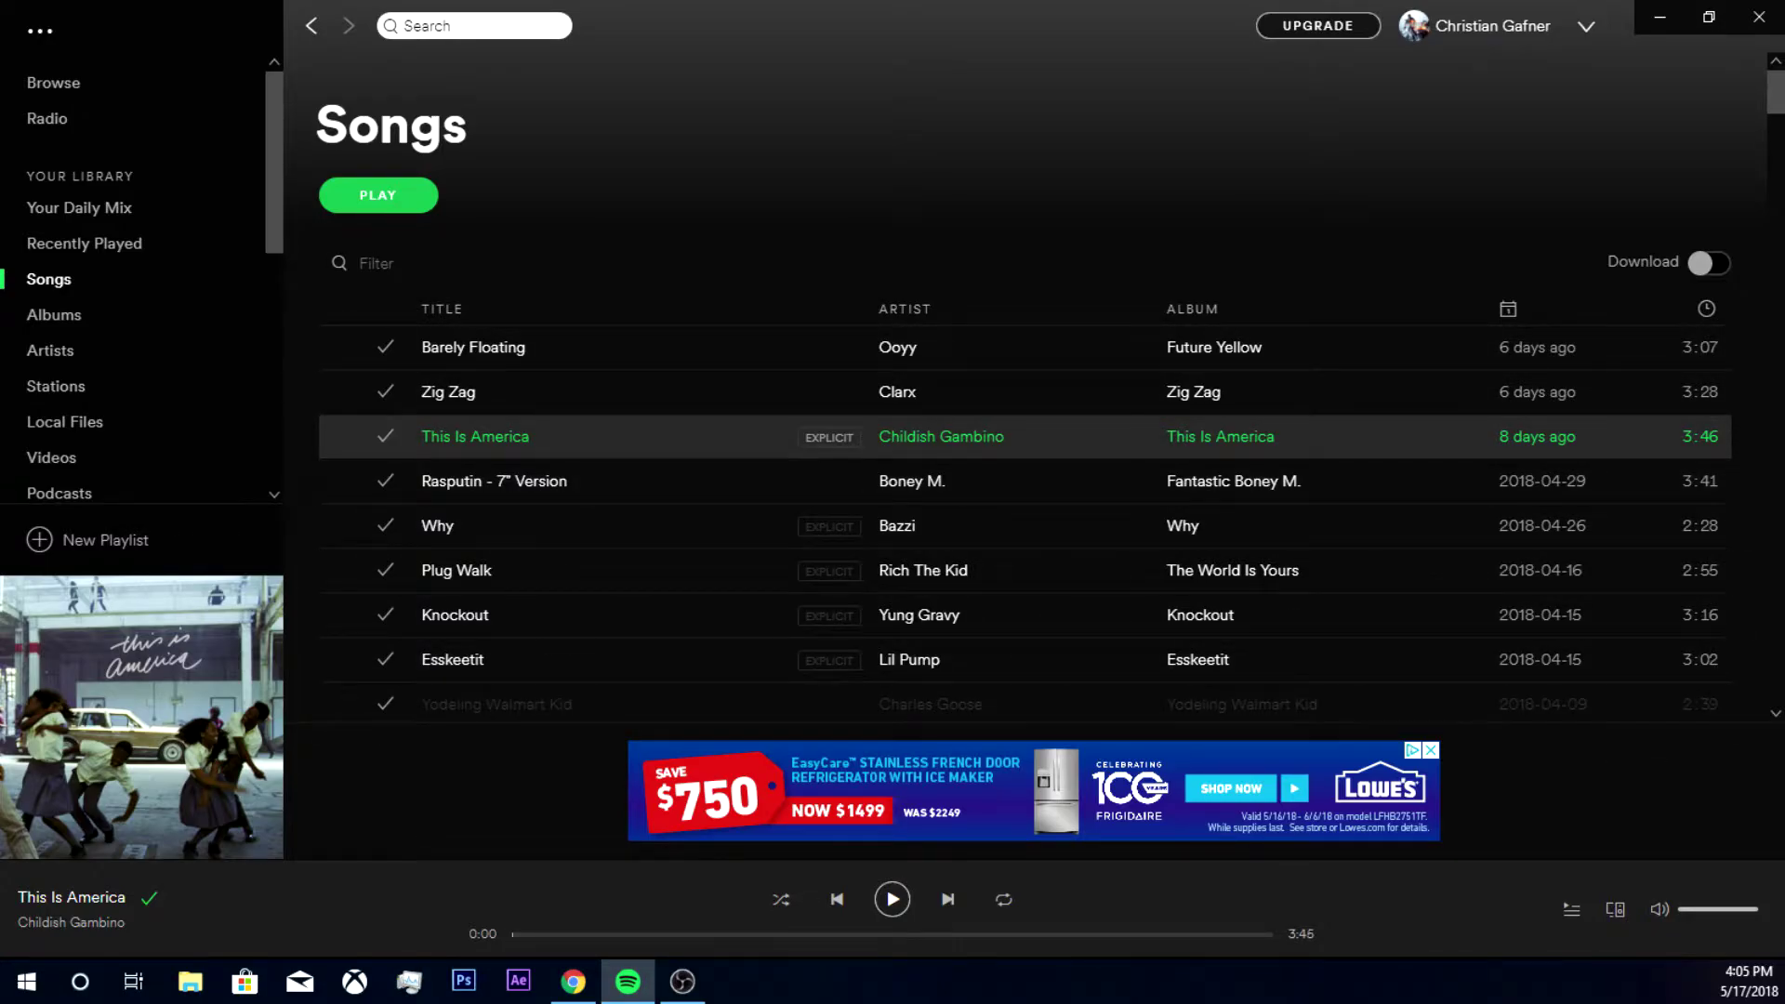
Look through the Spotify sidebar and the full settings page for audio options, and return to the Songs list.
scroll(139, 279, down, 7)
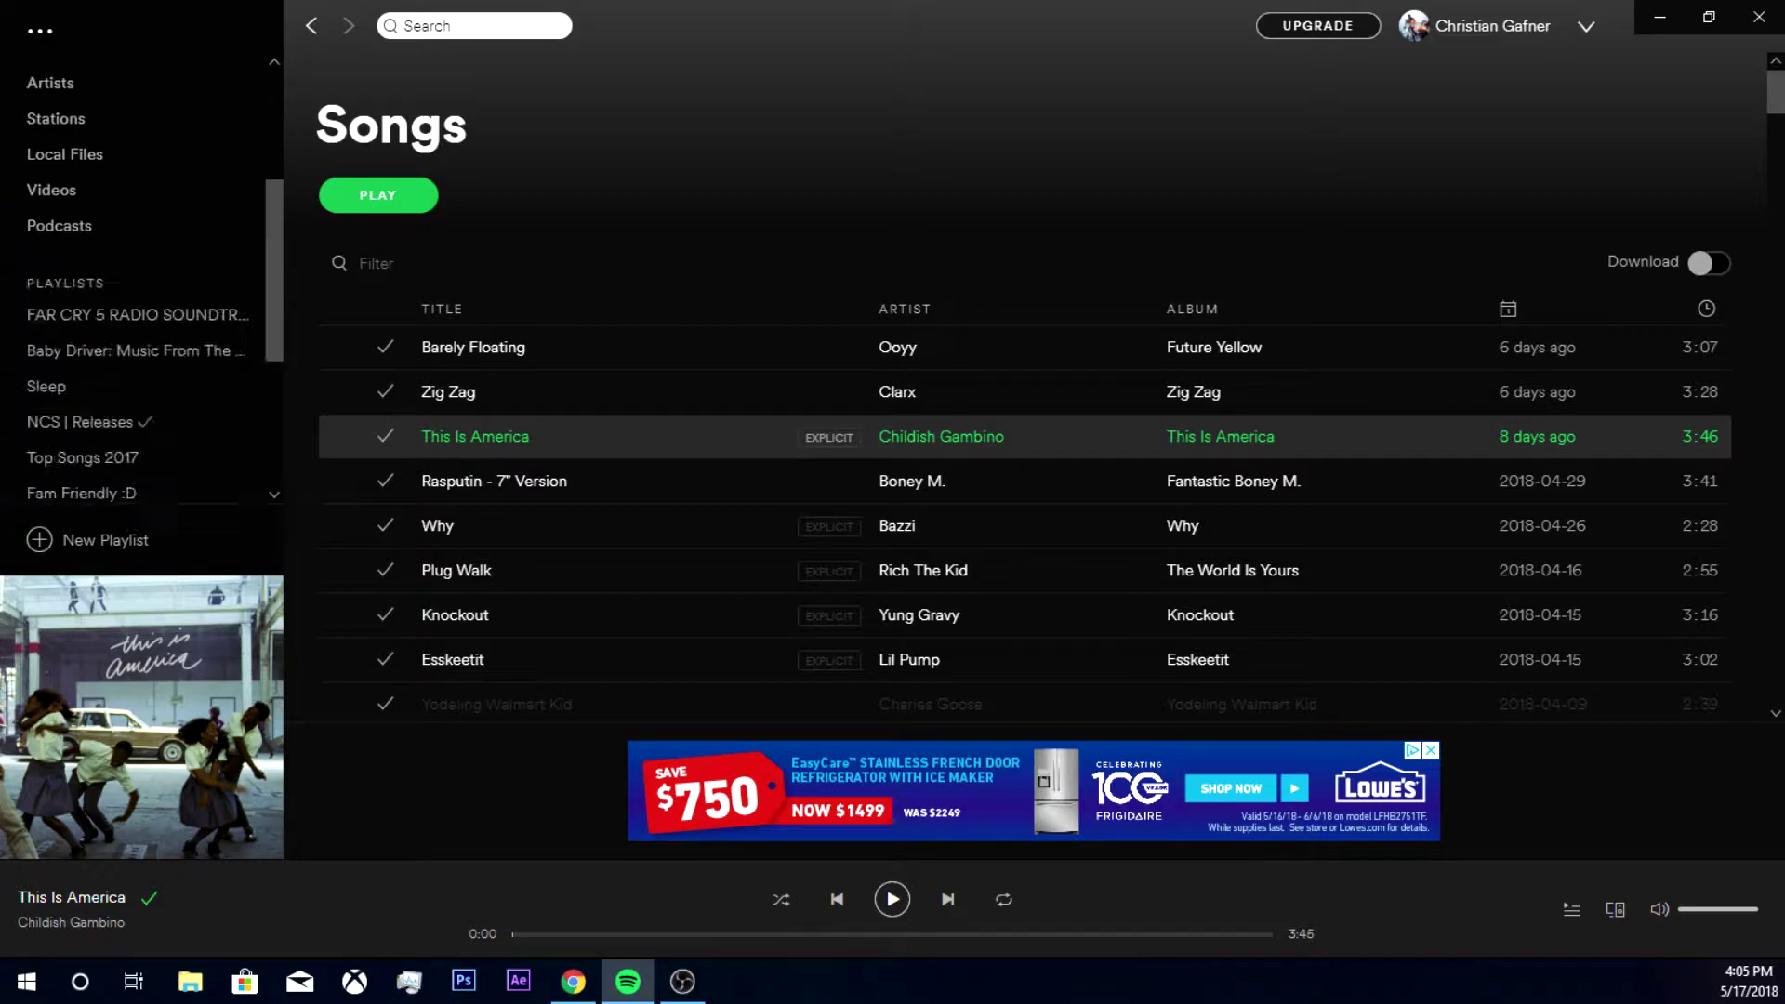
scroll(139, 279, up, 2)
scroll(139, 279, up, 5)
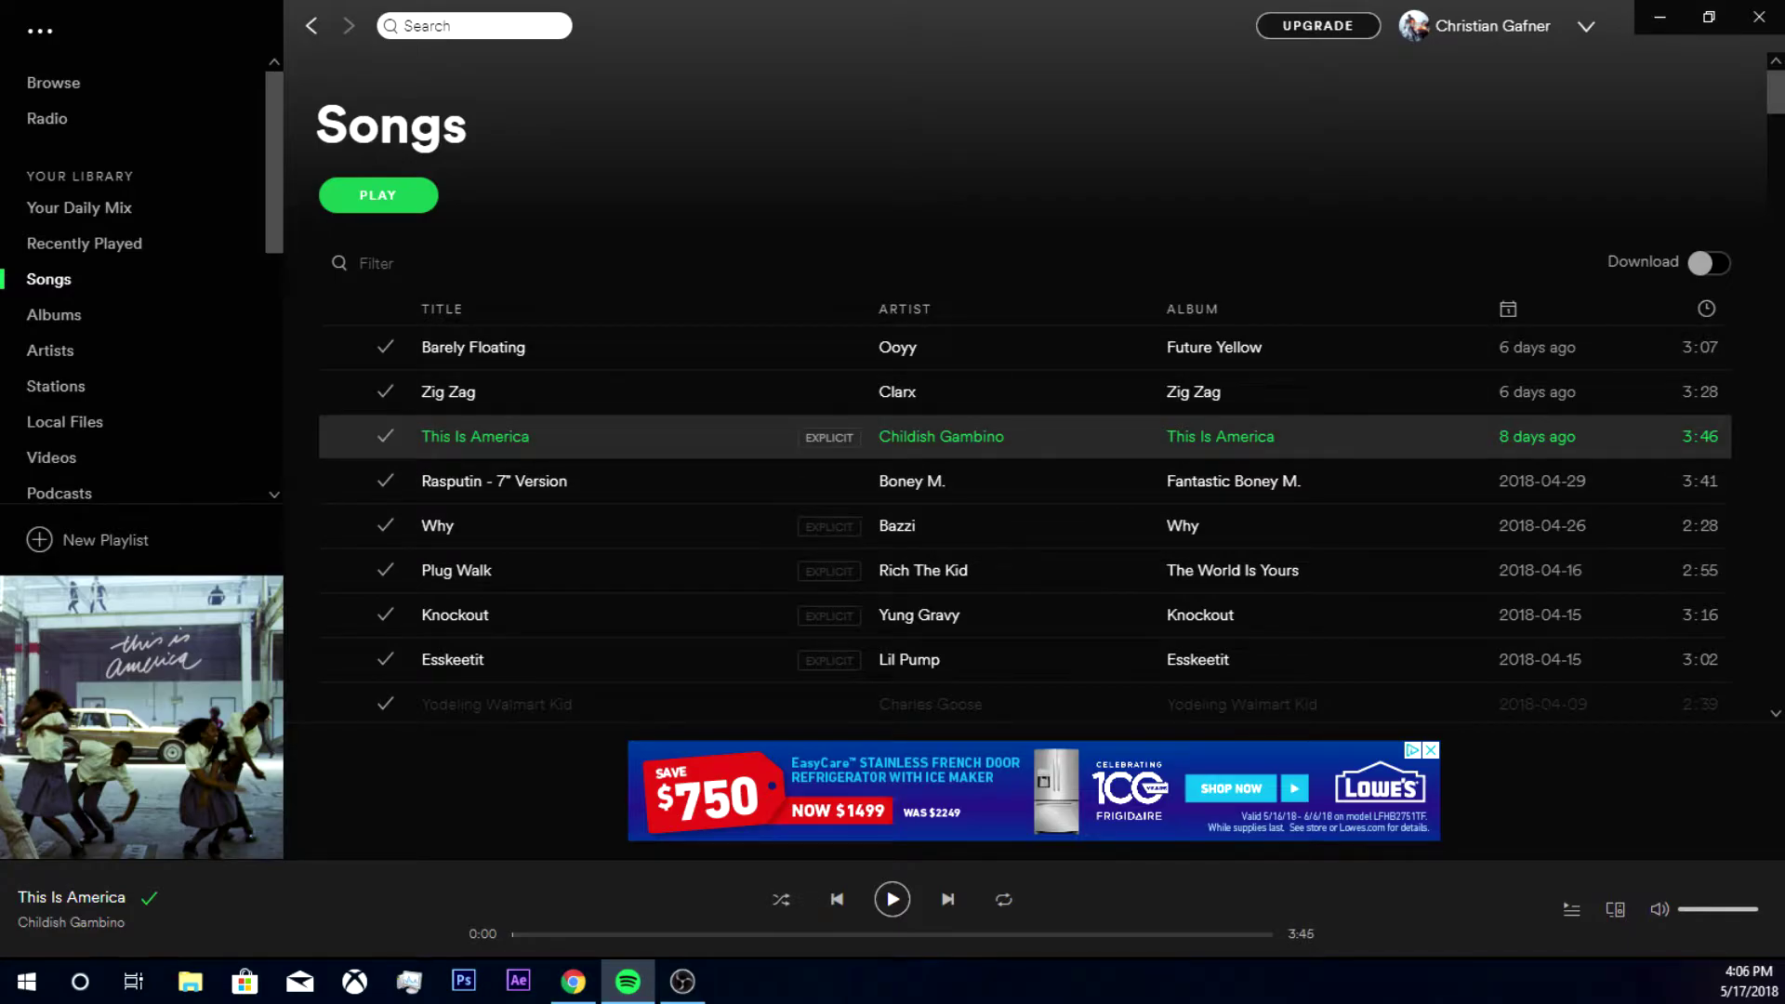
click(1586, 26)
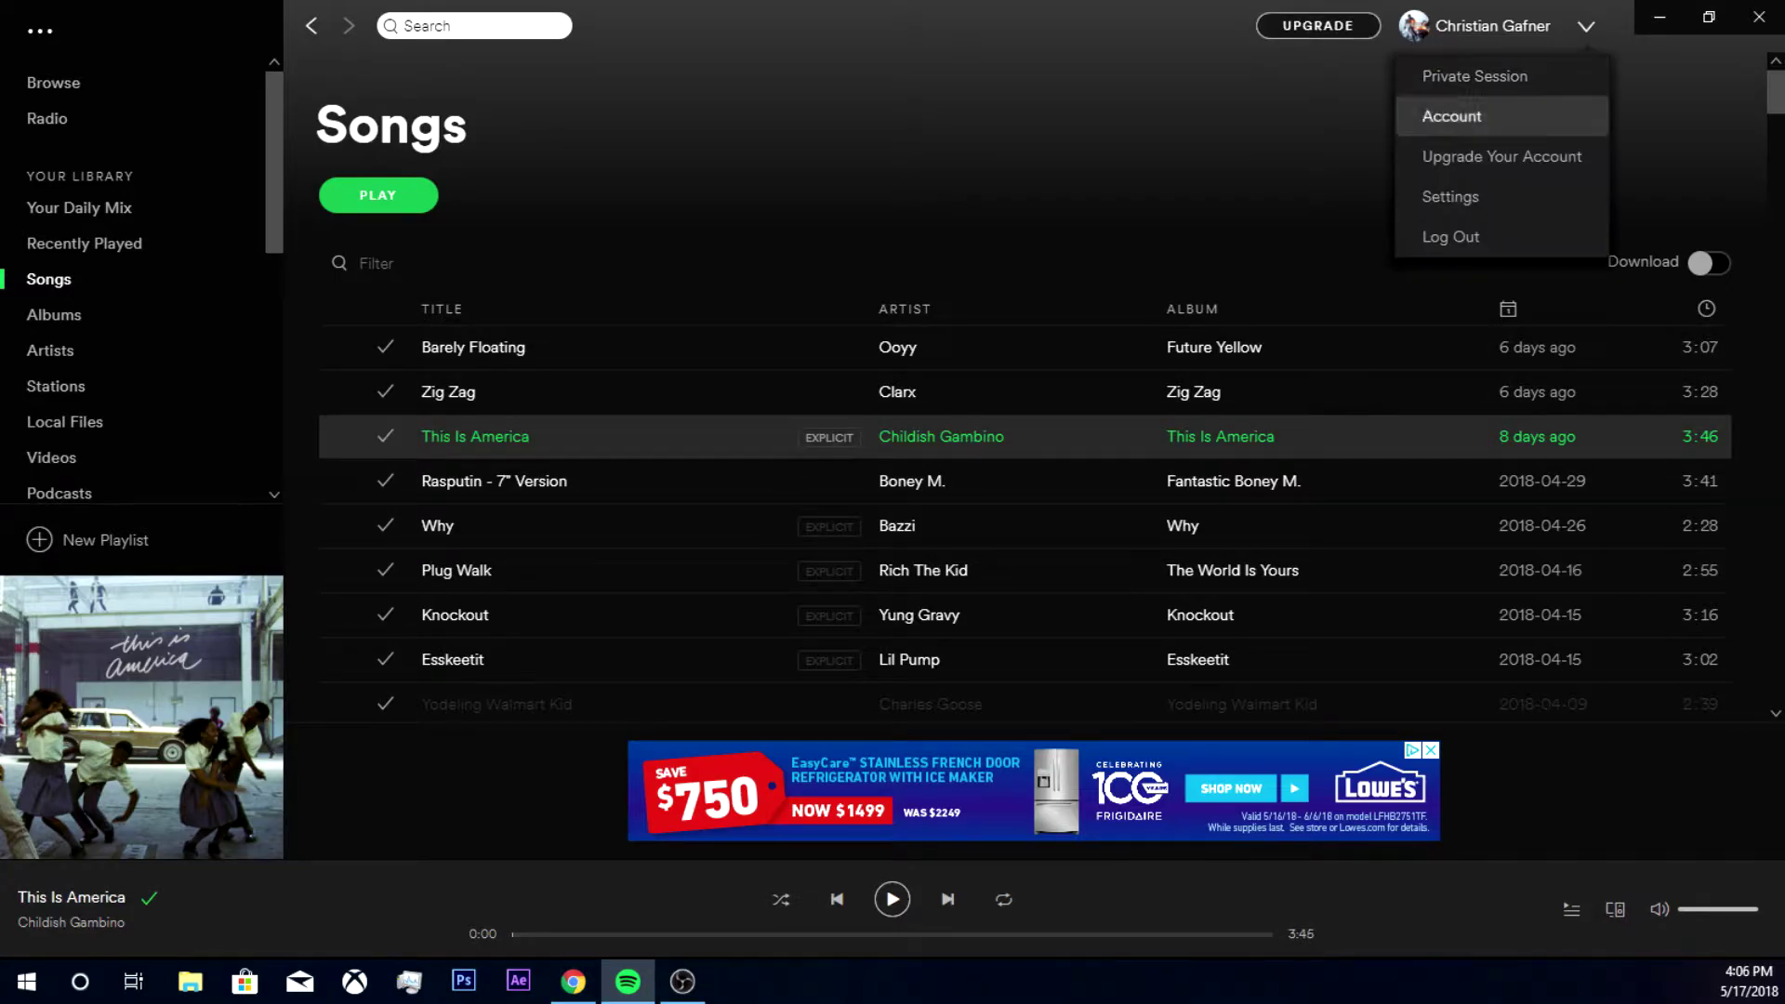
click(1450, 196)
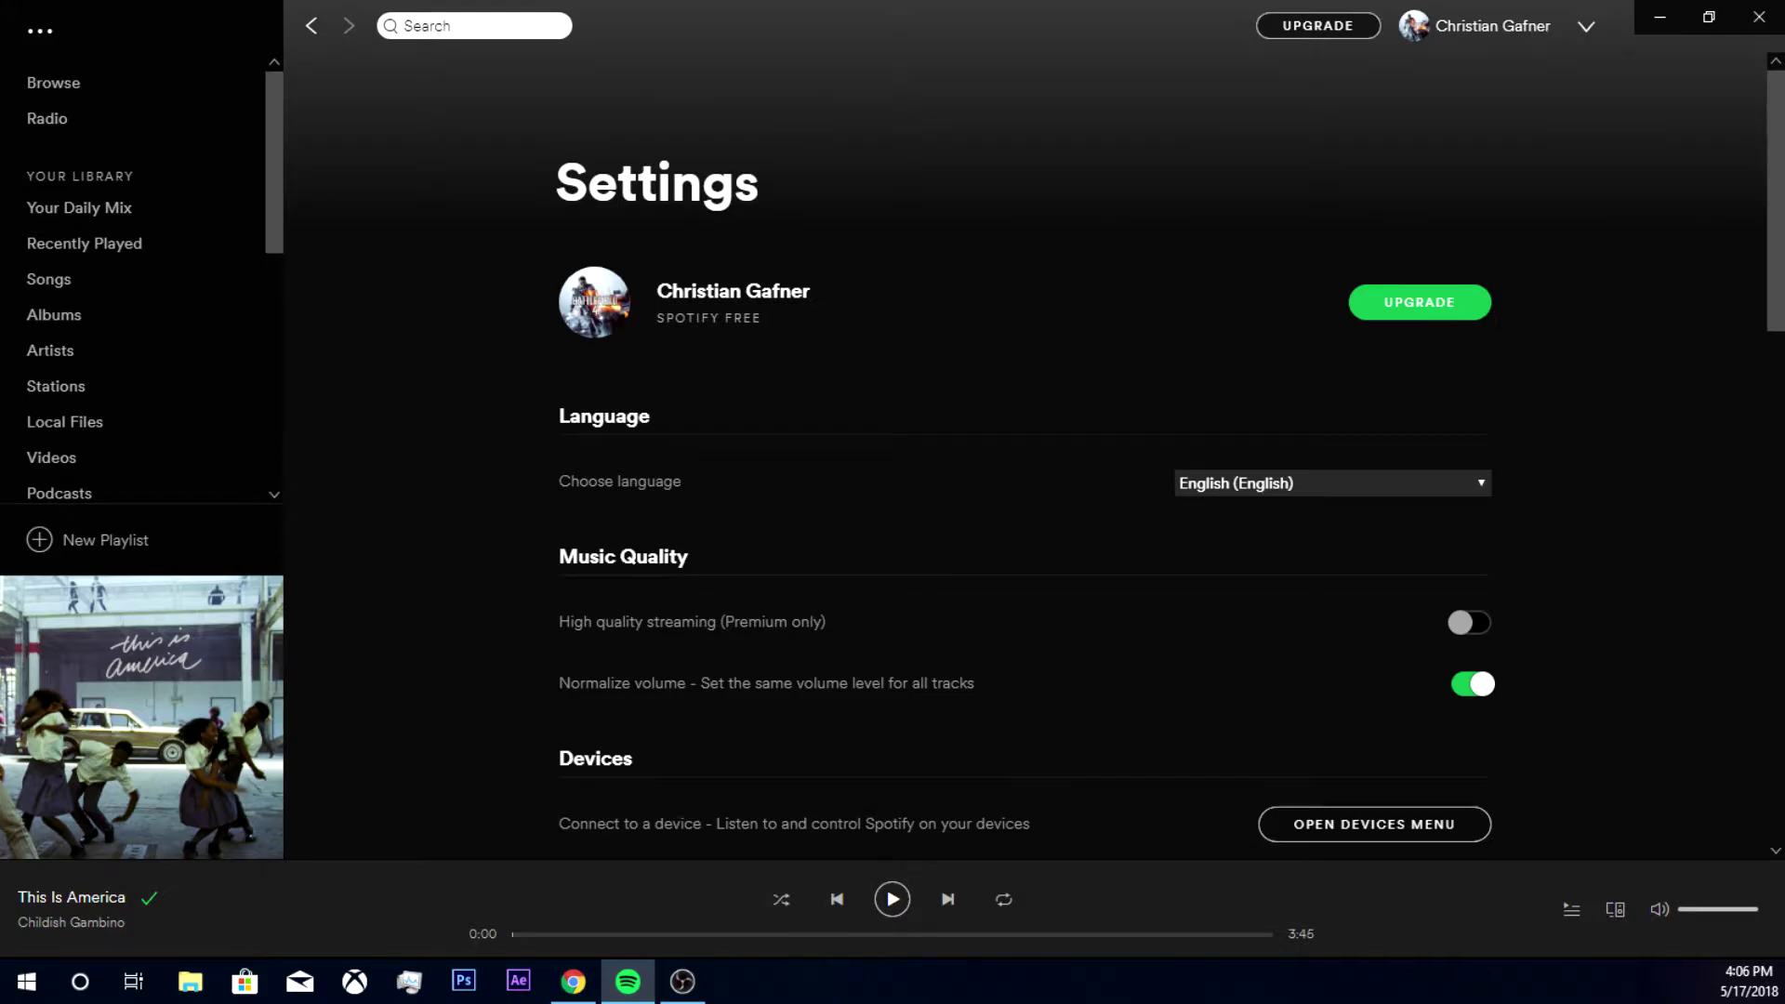
scroll(1031, 465, down, 6)
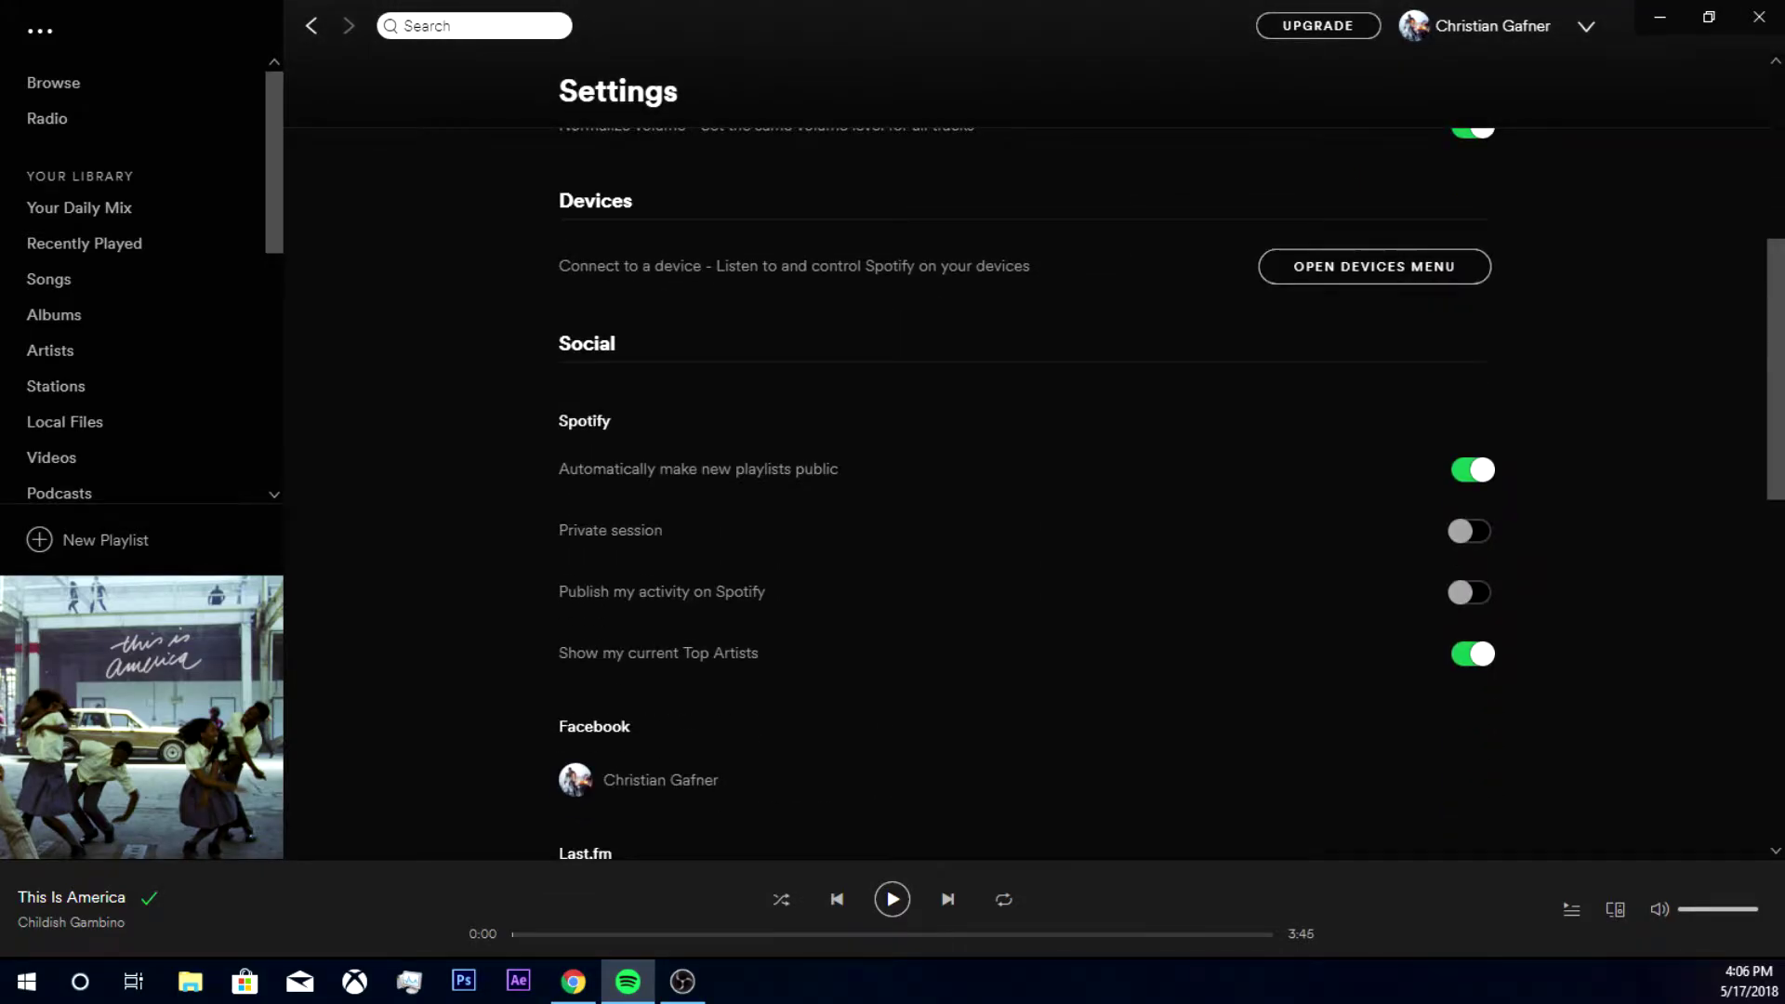
scroll(1032, 464, down, 10)
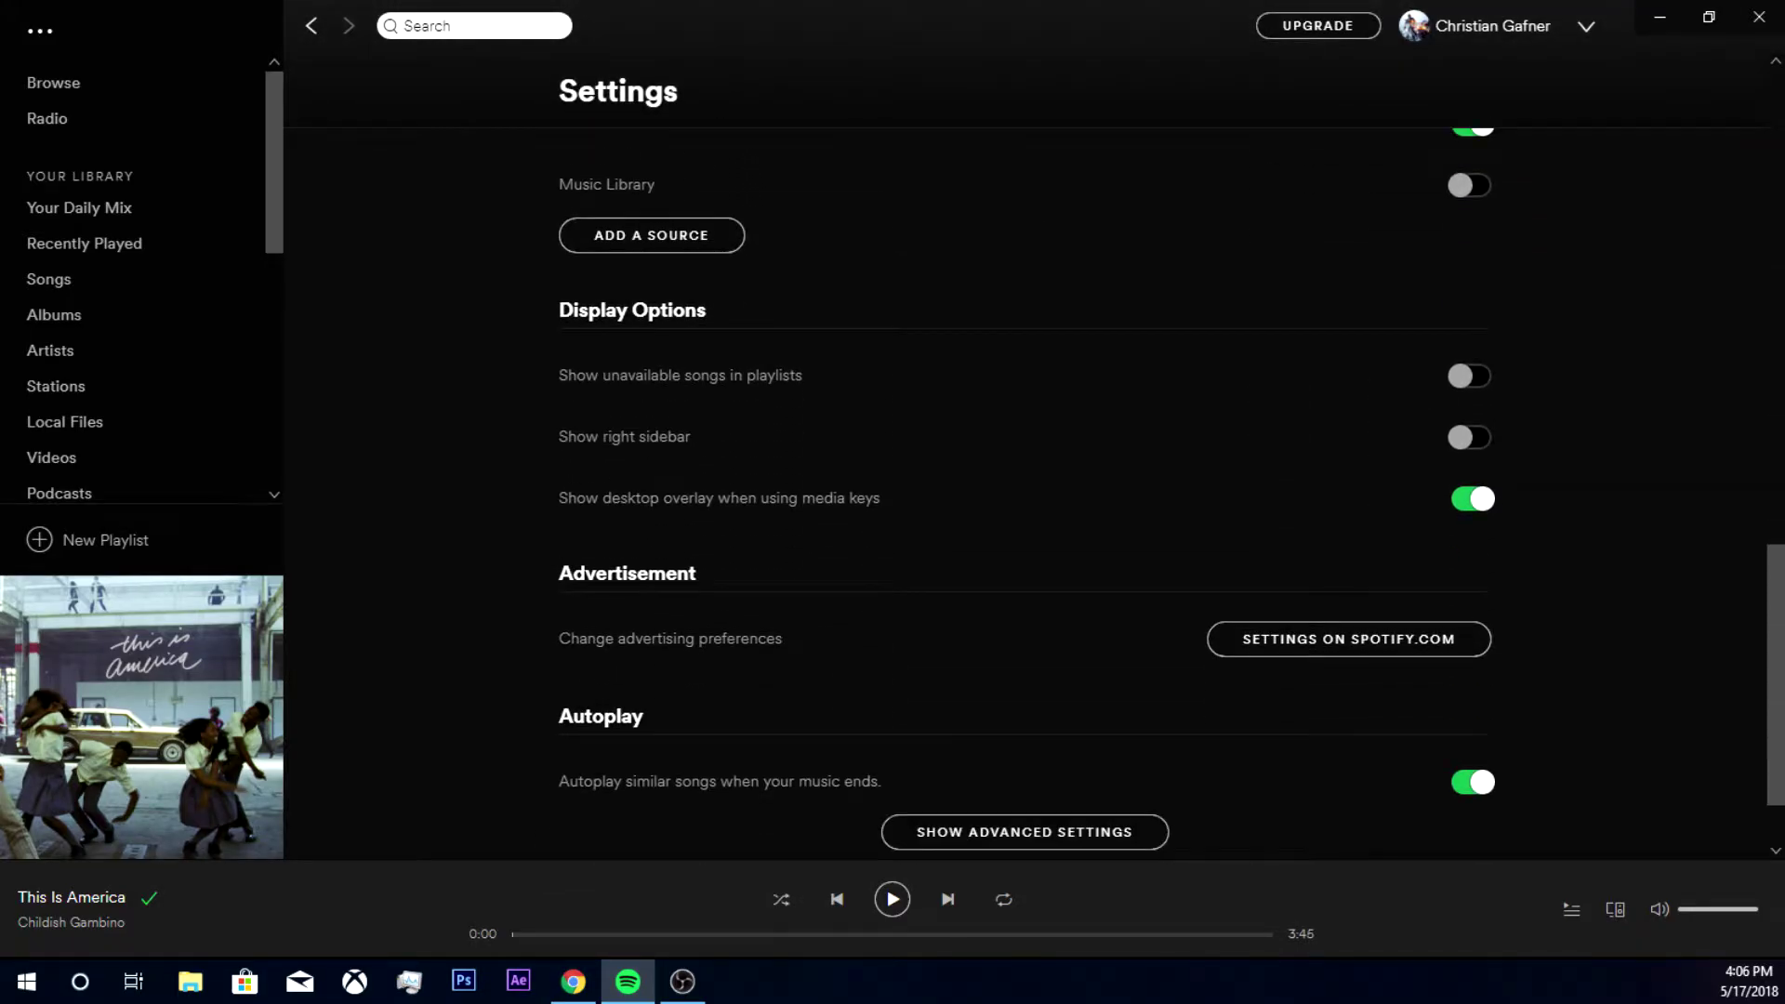
scroll(1032, 464, down, 2)
scroll(1032, 465, up, 17)
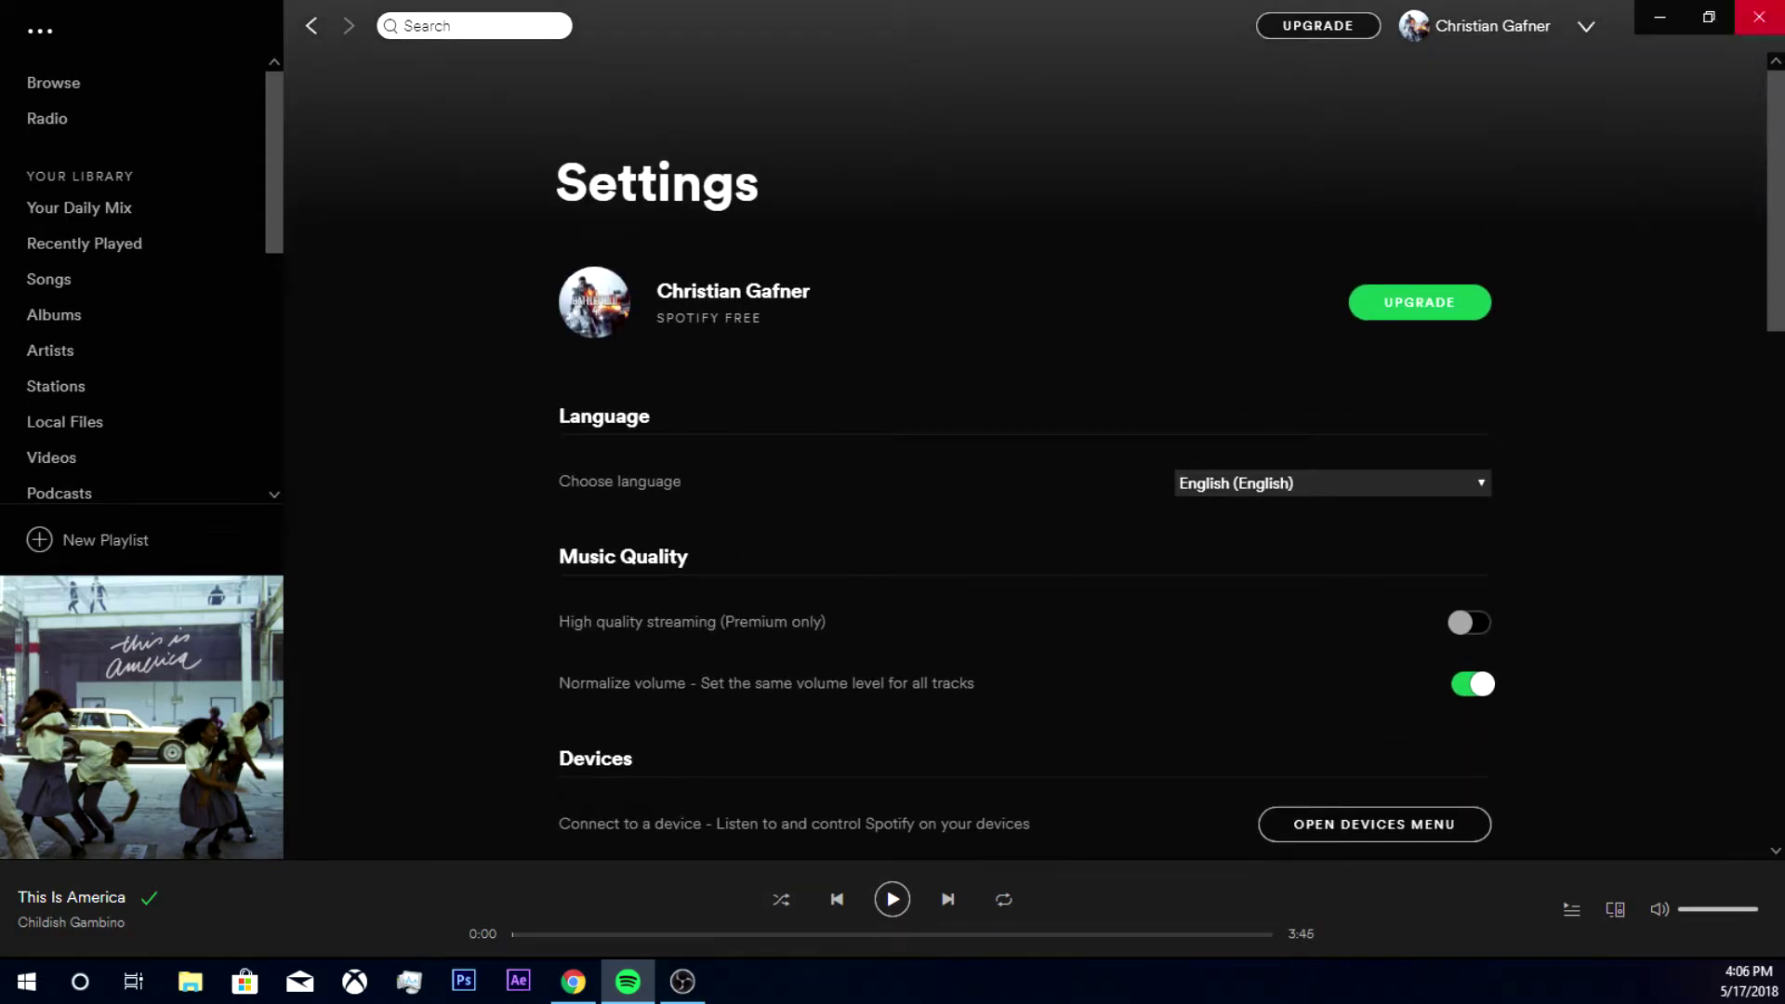
click(49, 279)
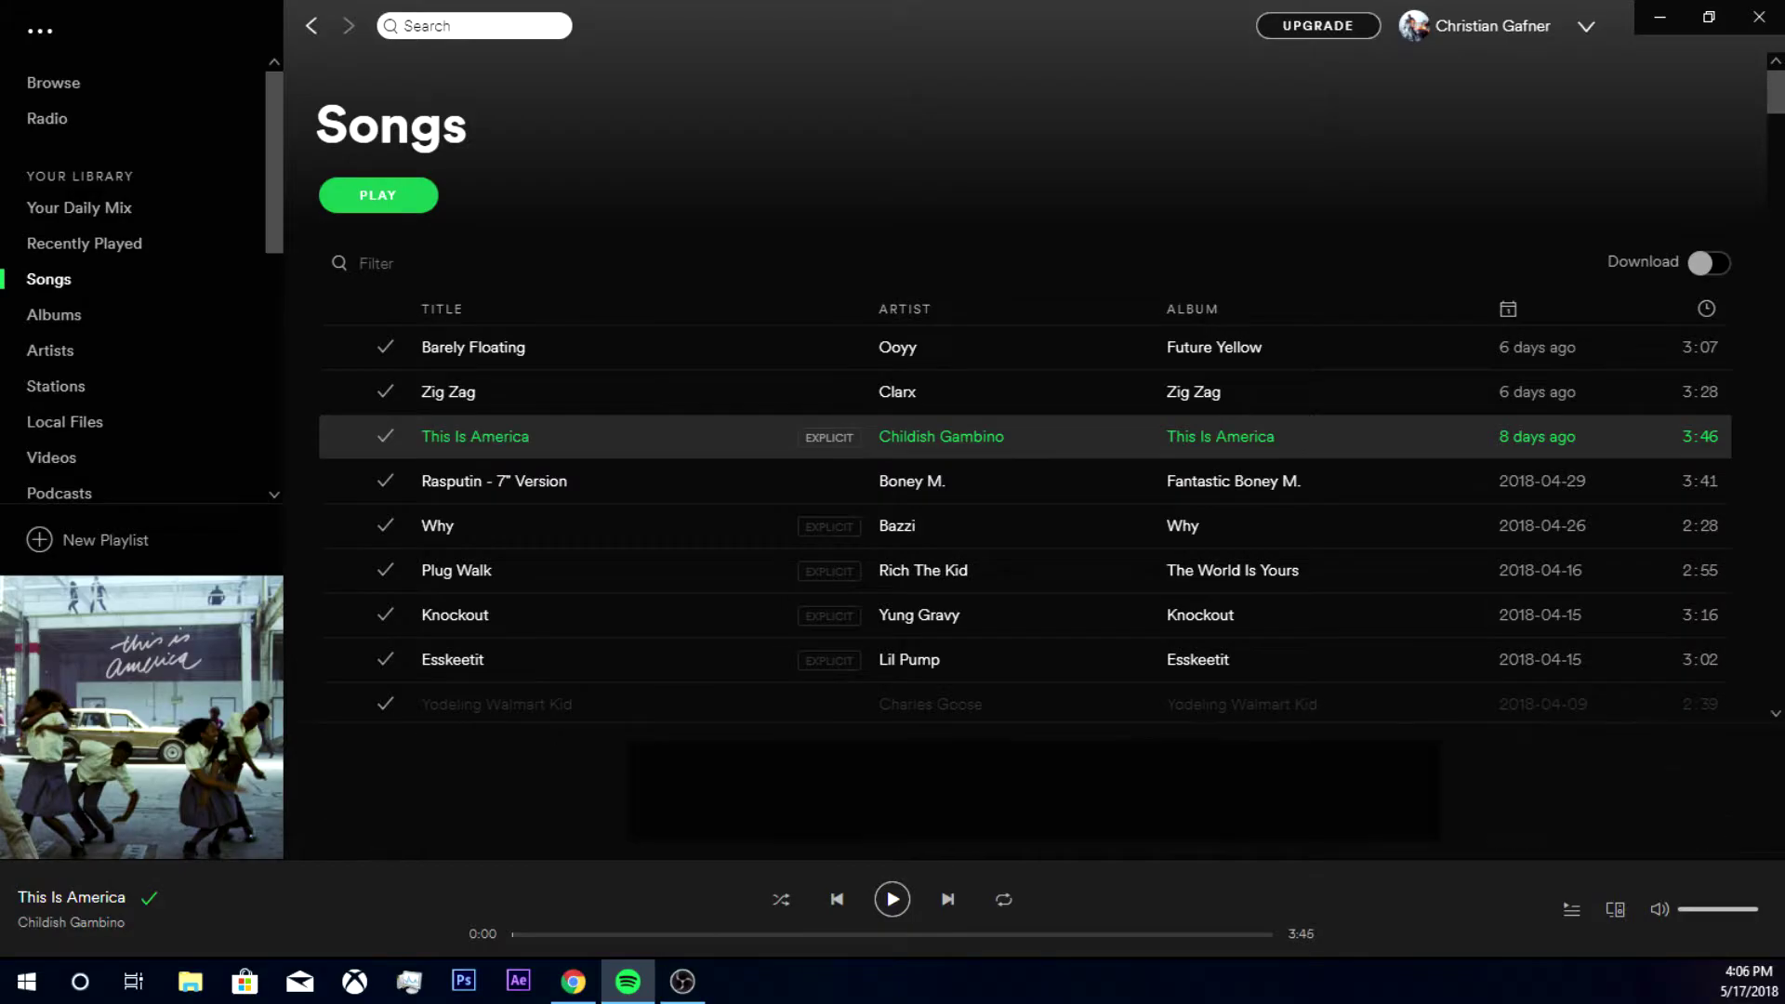
Minimize Spotify, open the Windows Sound playback devices and select the default Realtek High Definition Audio speakers.
click(1659, 17)
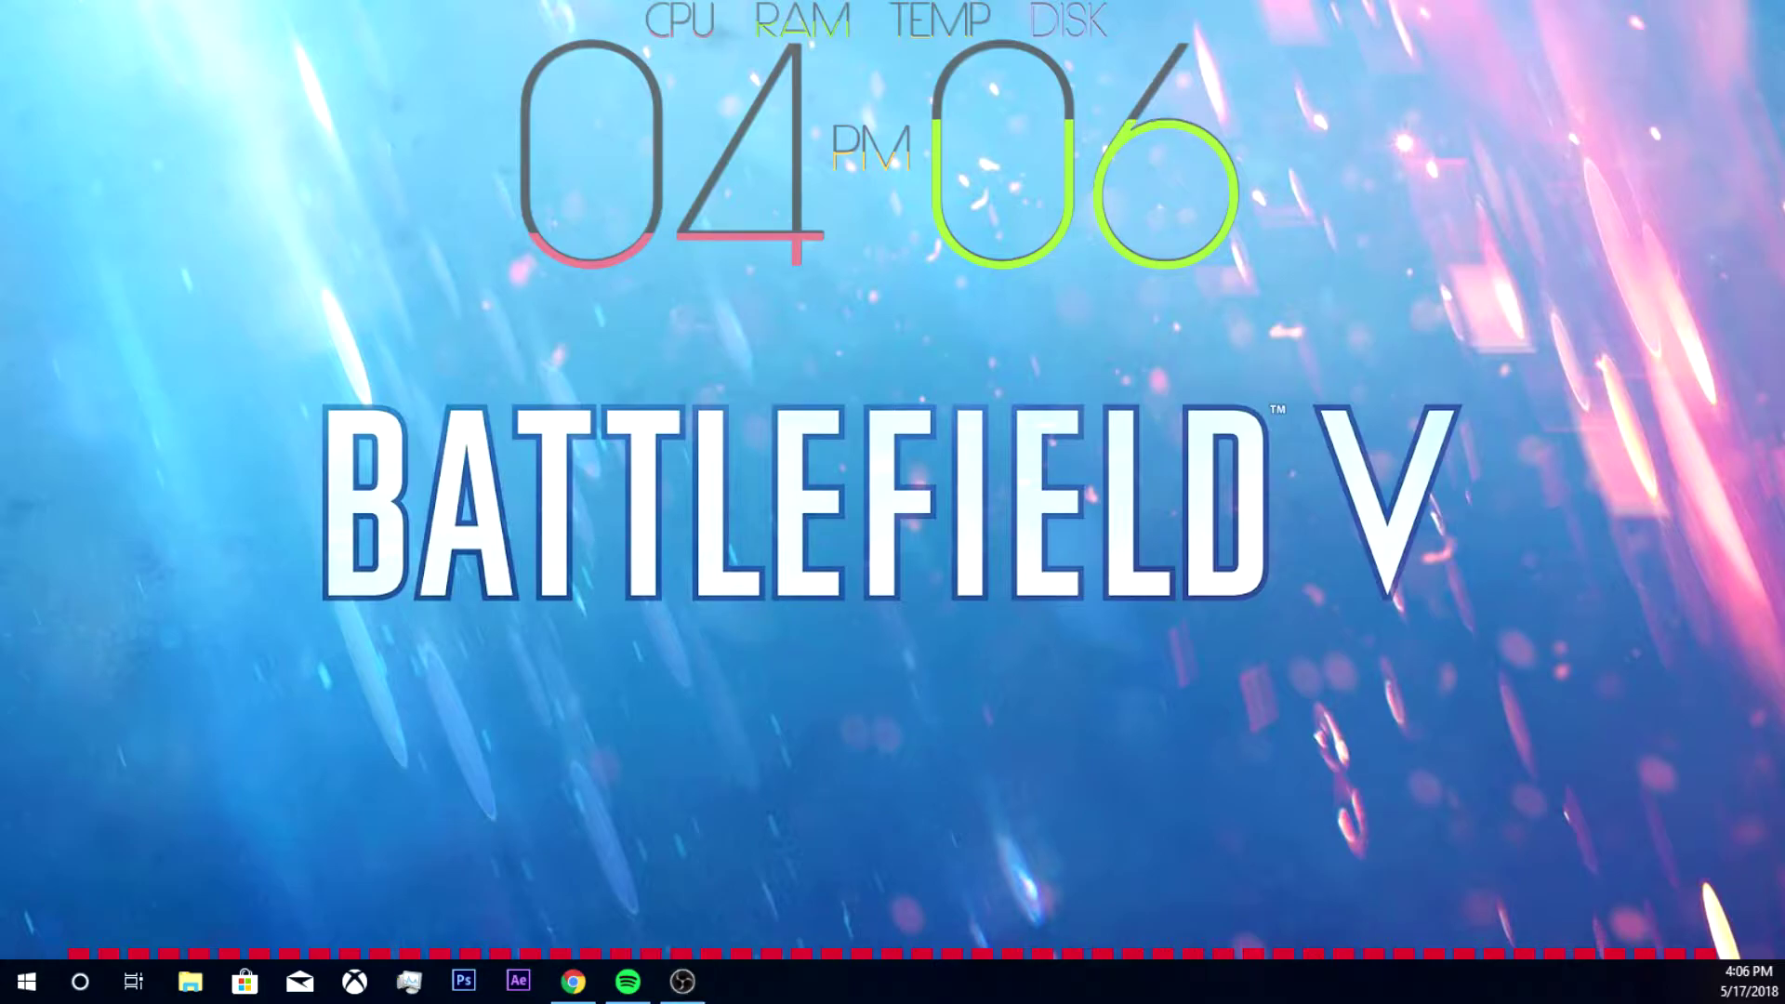
drag(0, 353, 852, 292)
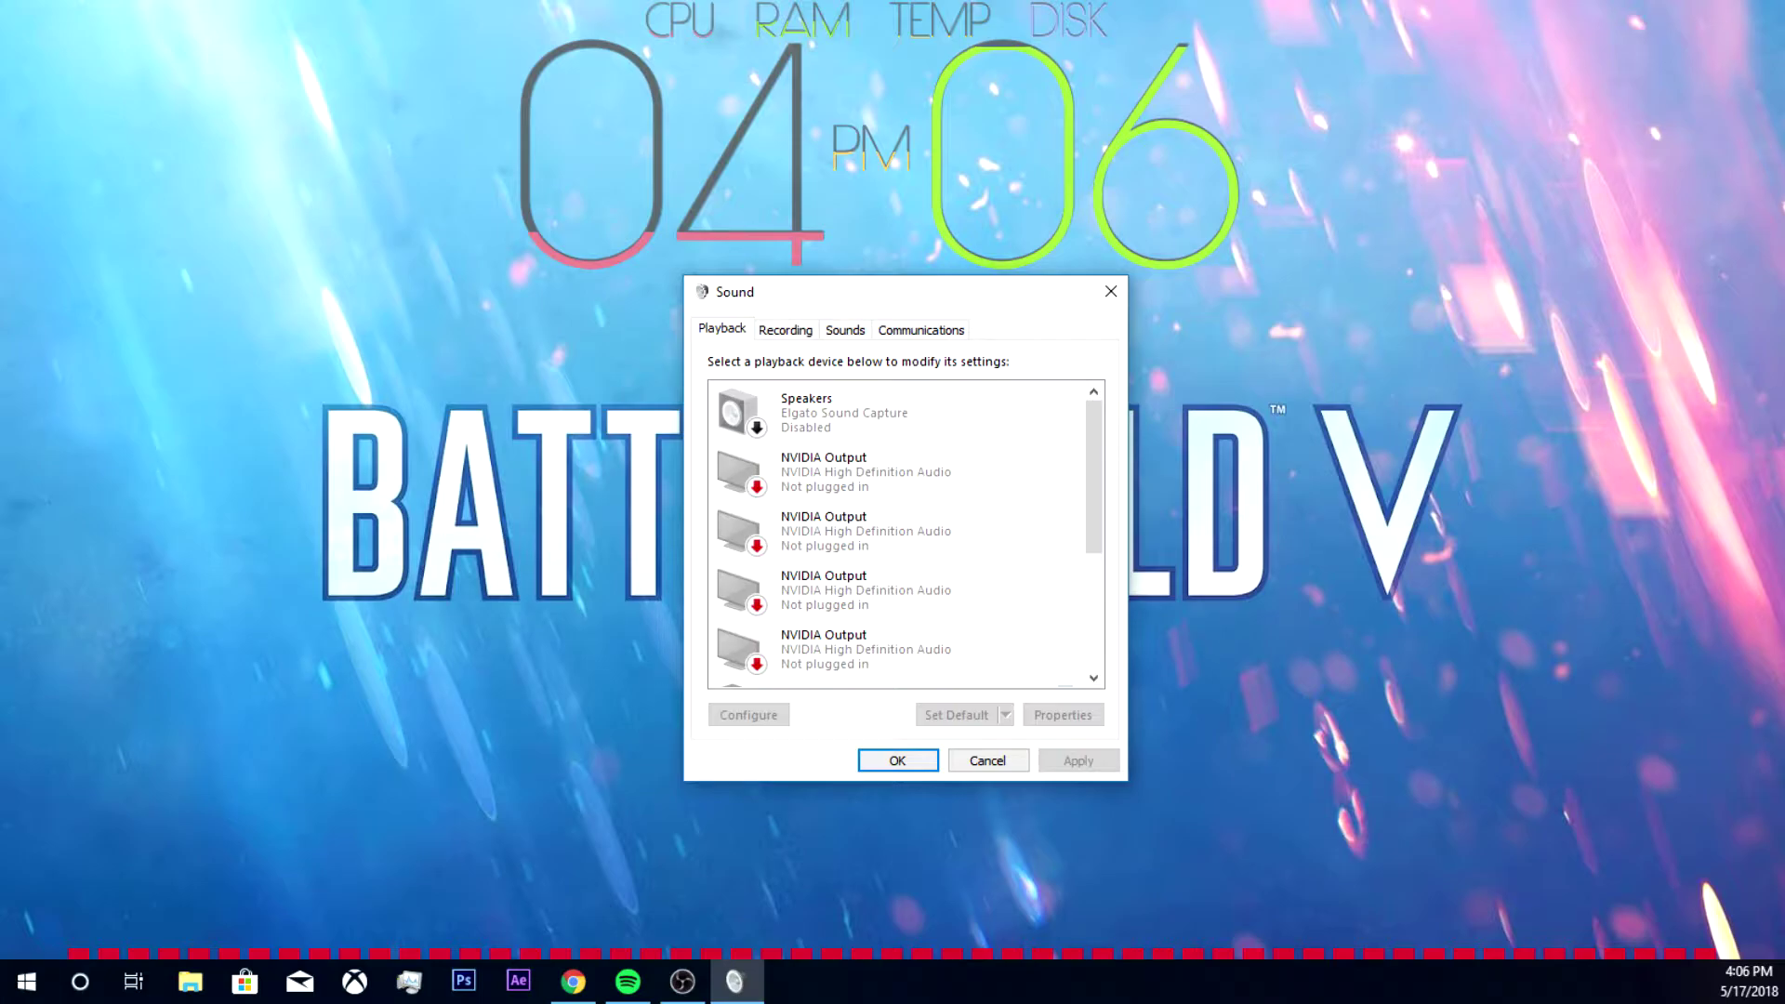
scroll(892, 476, down, 3)
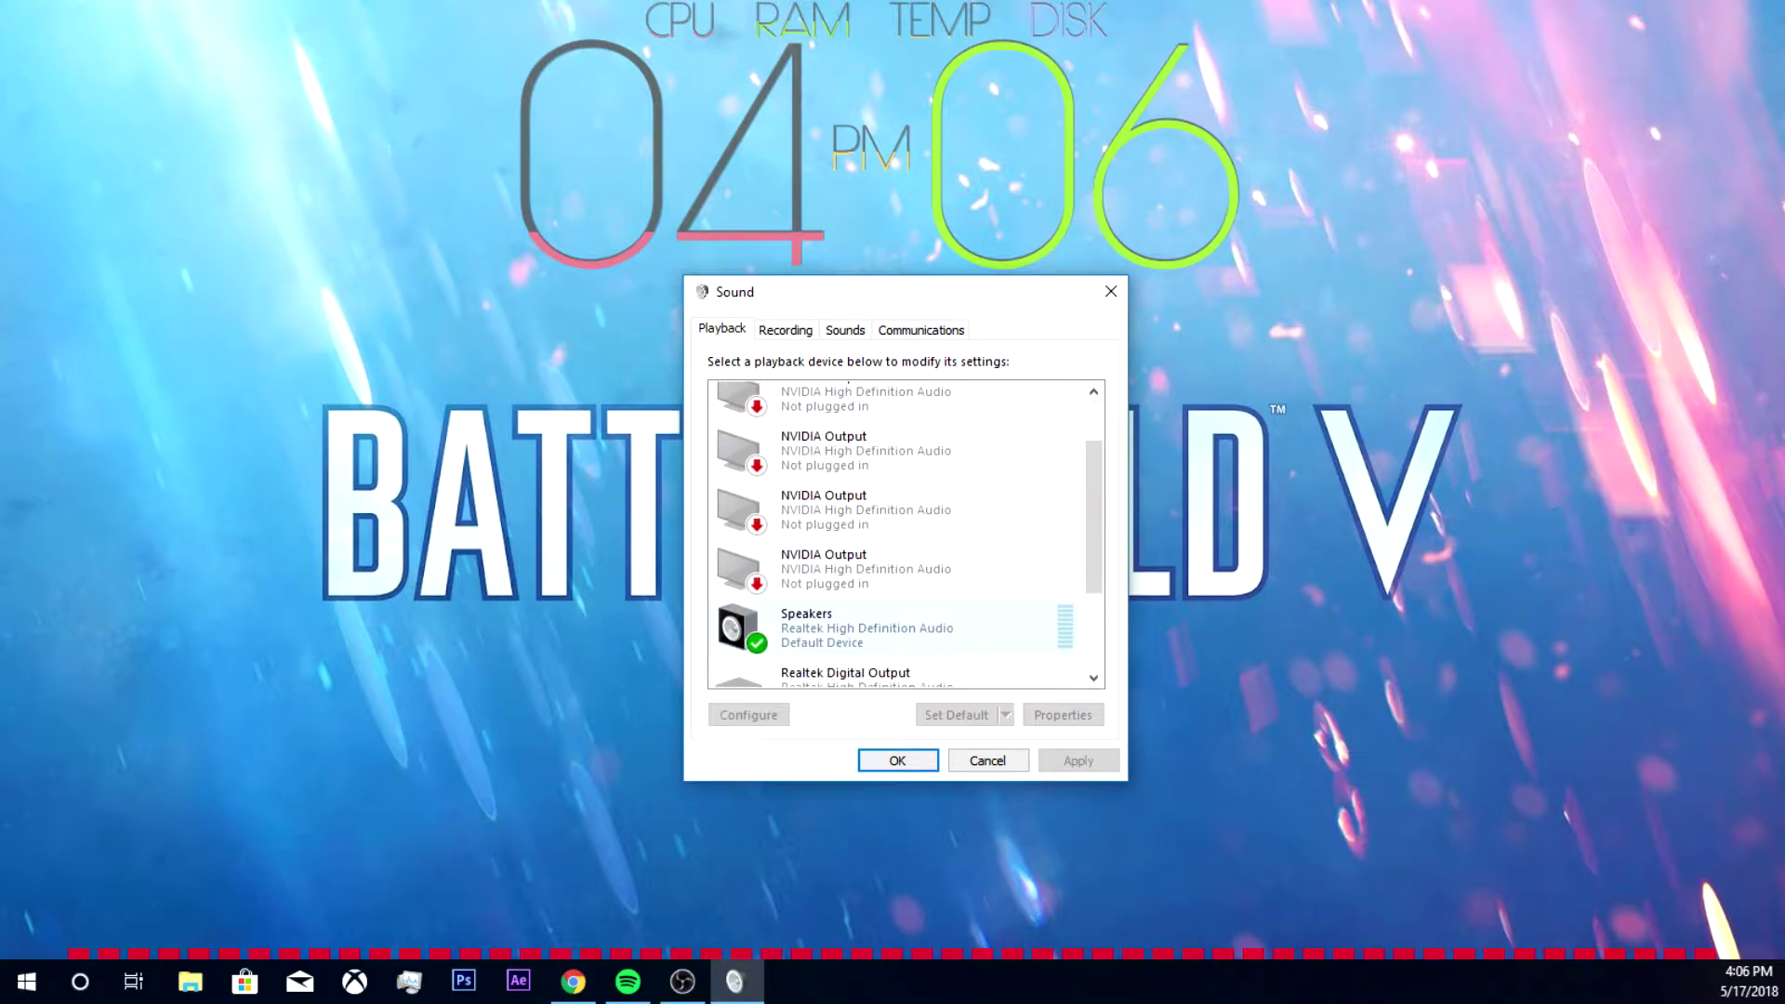
click(893, 623)
scroll(892, 623, up, 2)
scroll(893, 623, down, 1)
scroll(906, 535, up, 1)
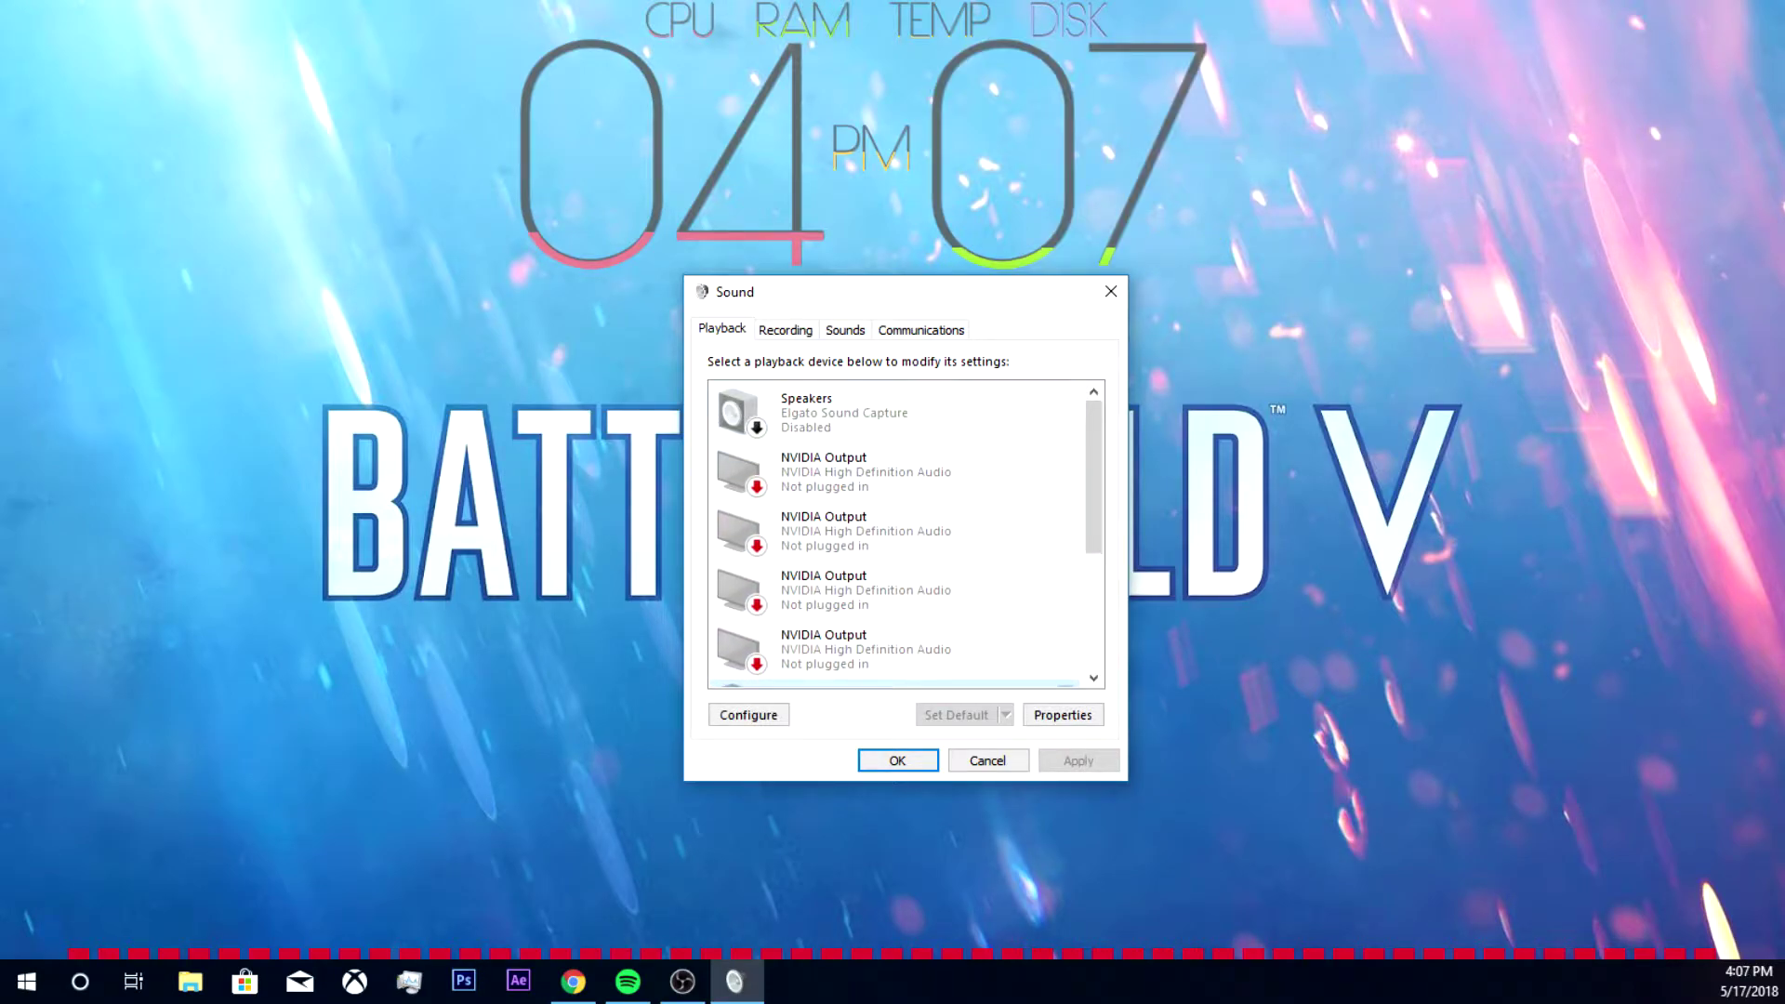
drag(1093, 479, 1093, 595)
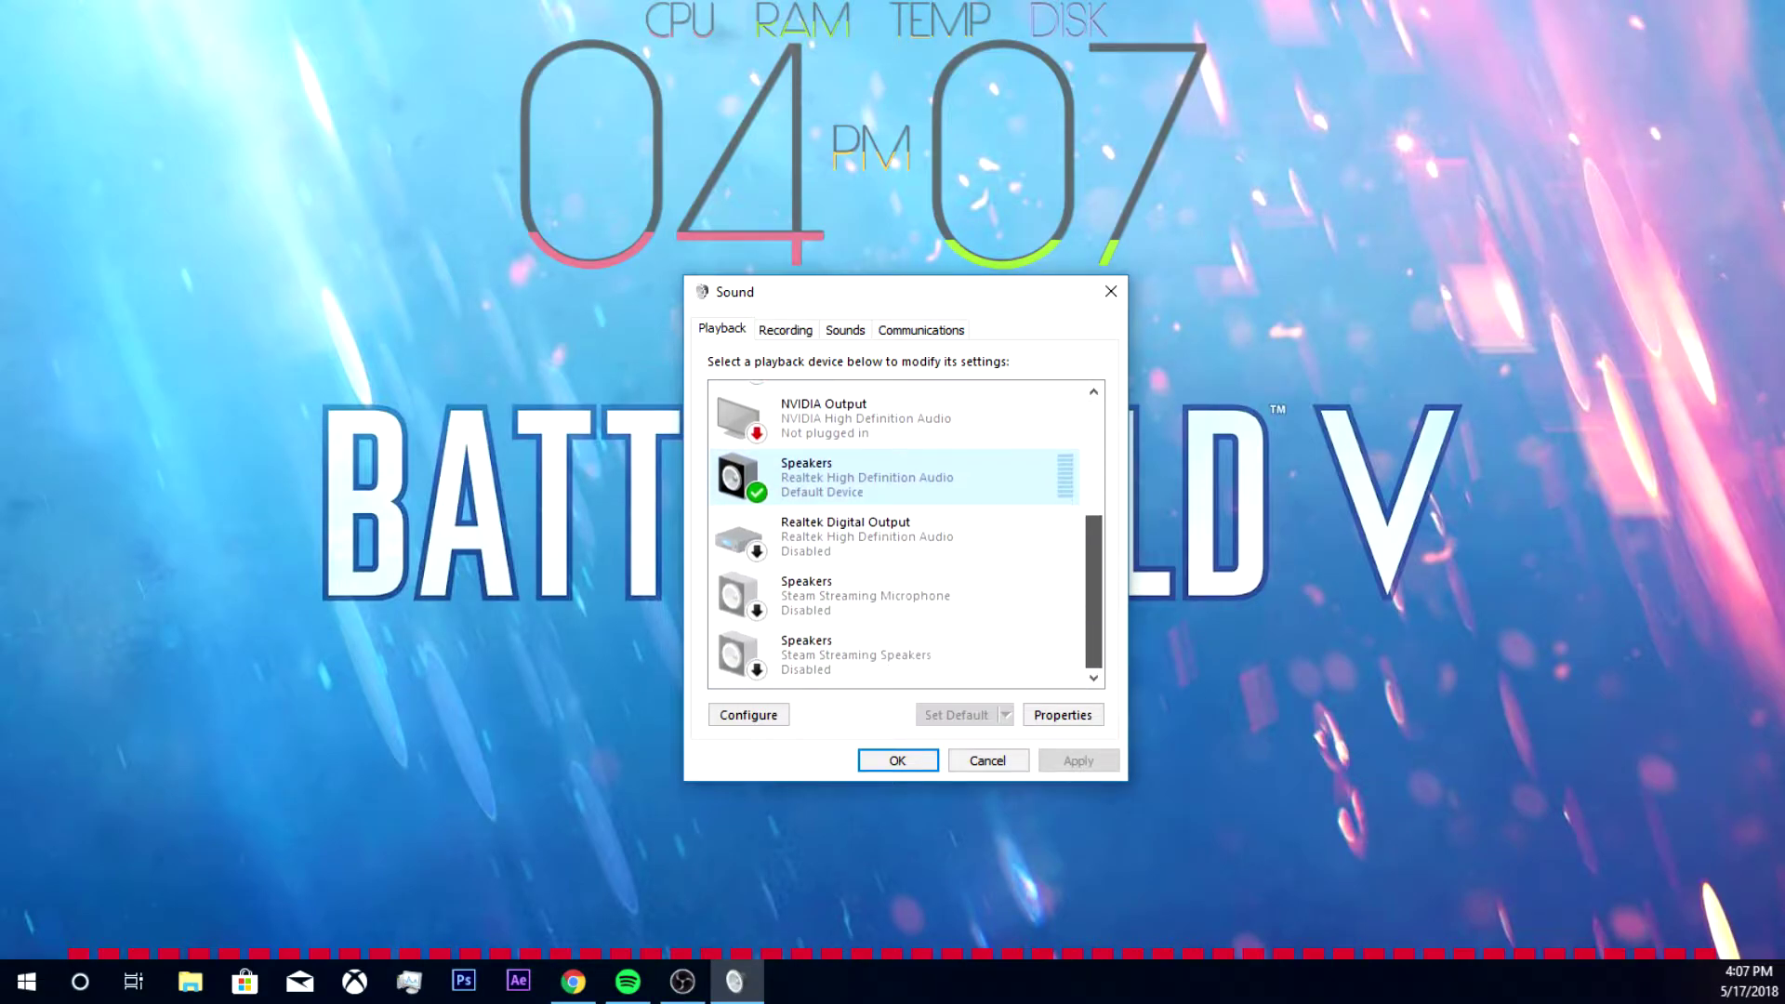
scroll(906, 535, up, 1)
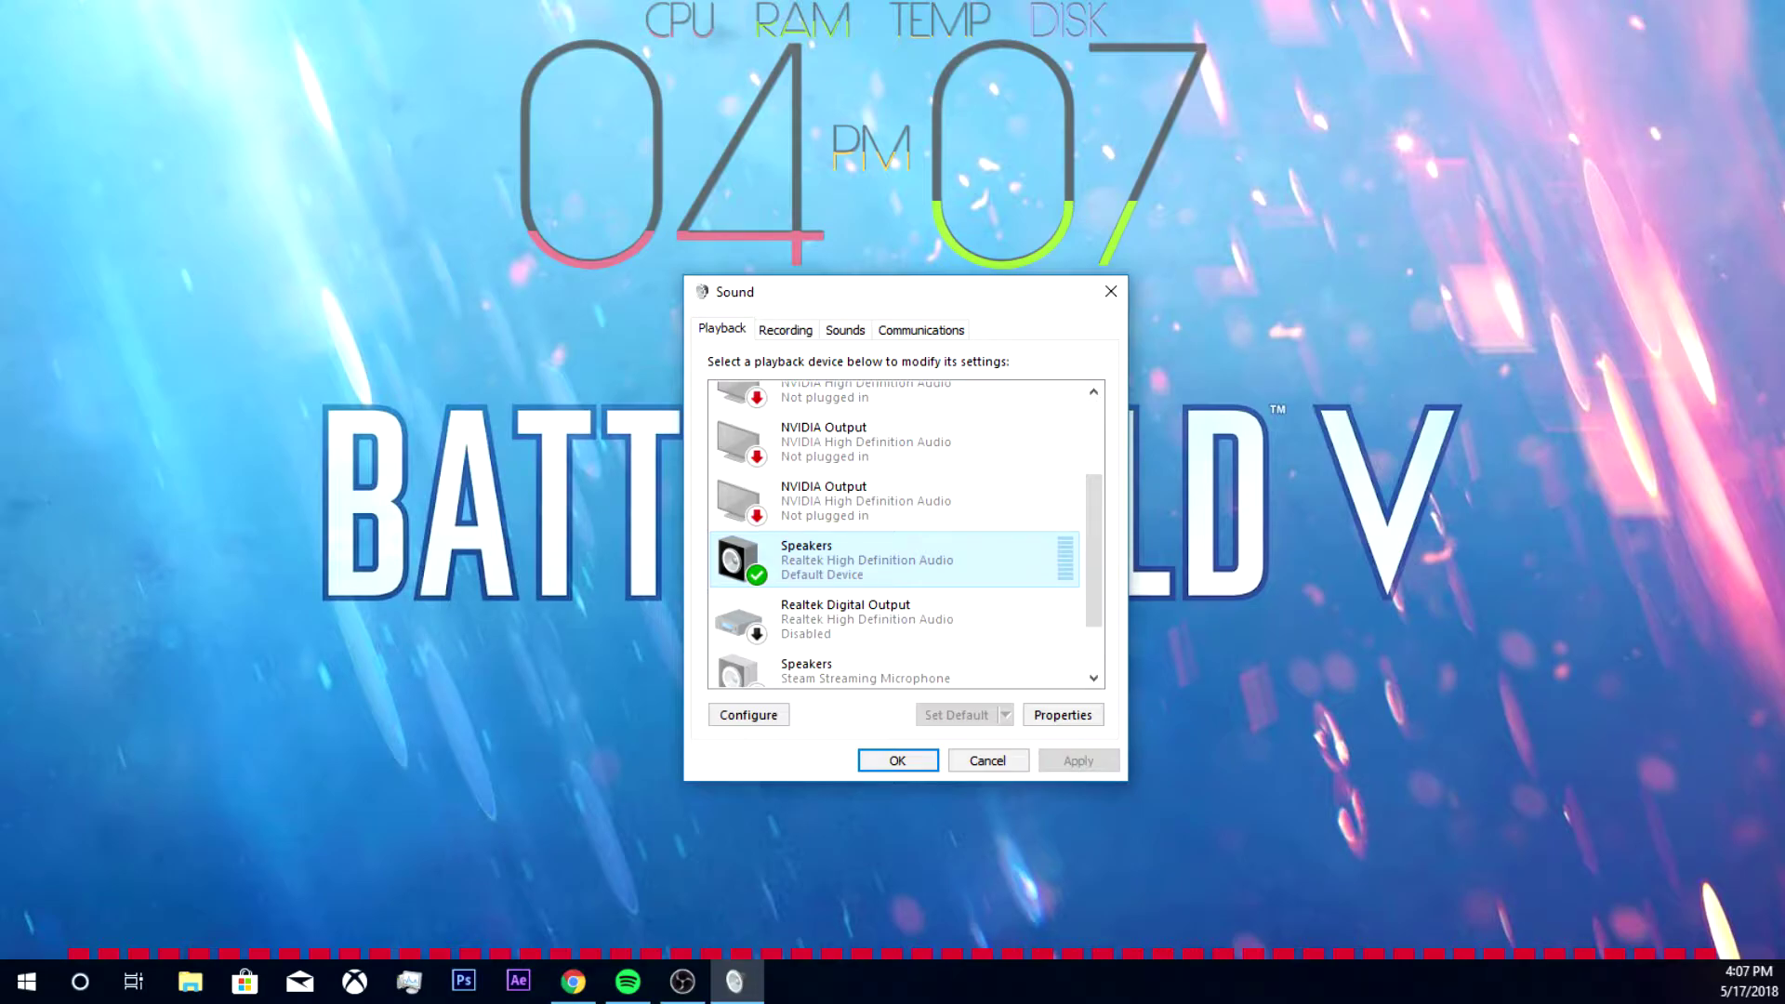
Open the Realtek speakers' properties and turn off Immediate mode in the enhancements.
right_click(868, 558)
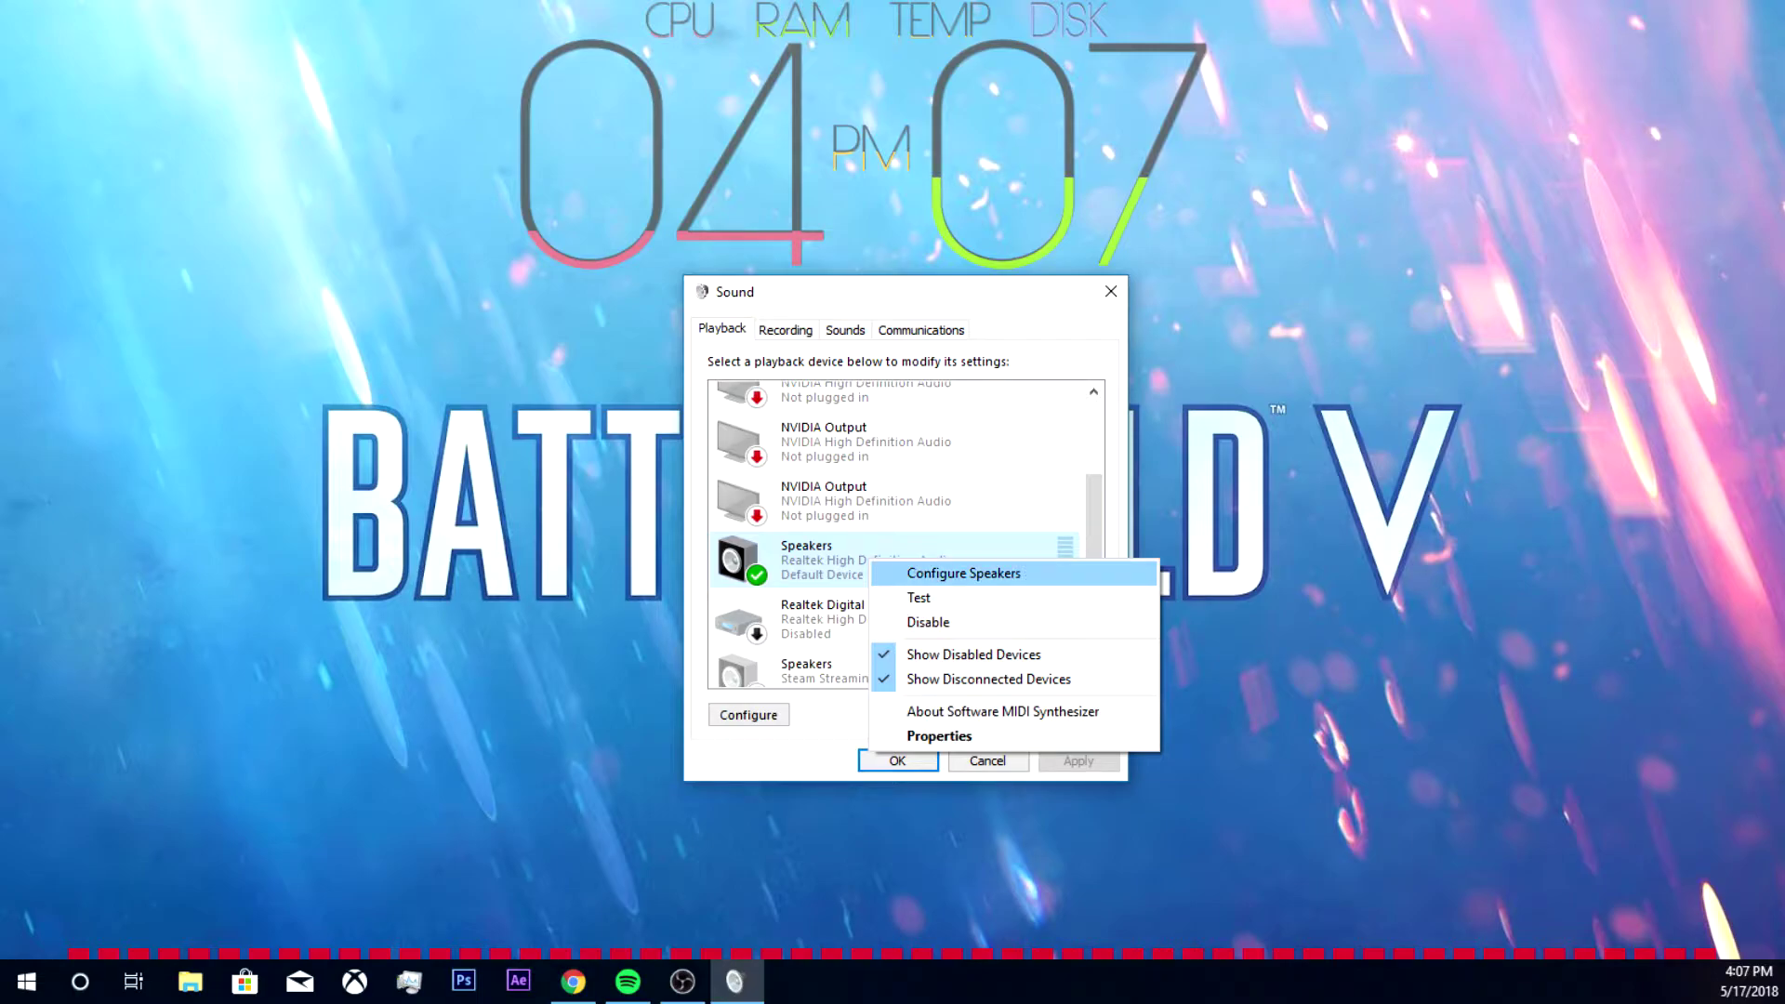
key(Up)
key(Return)
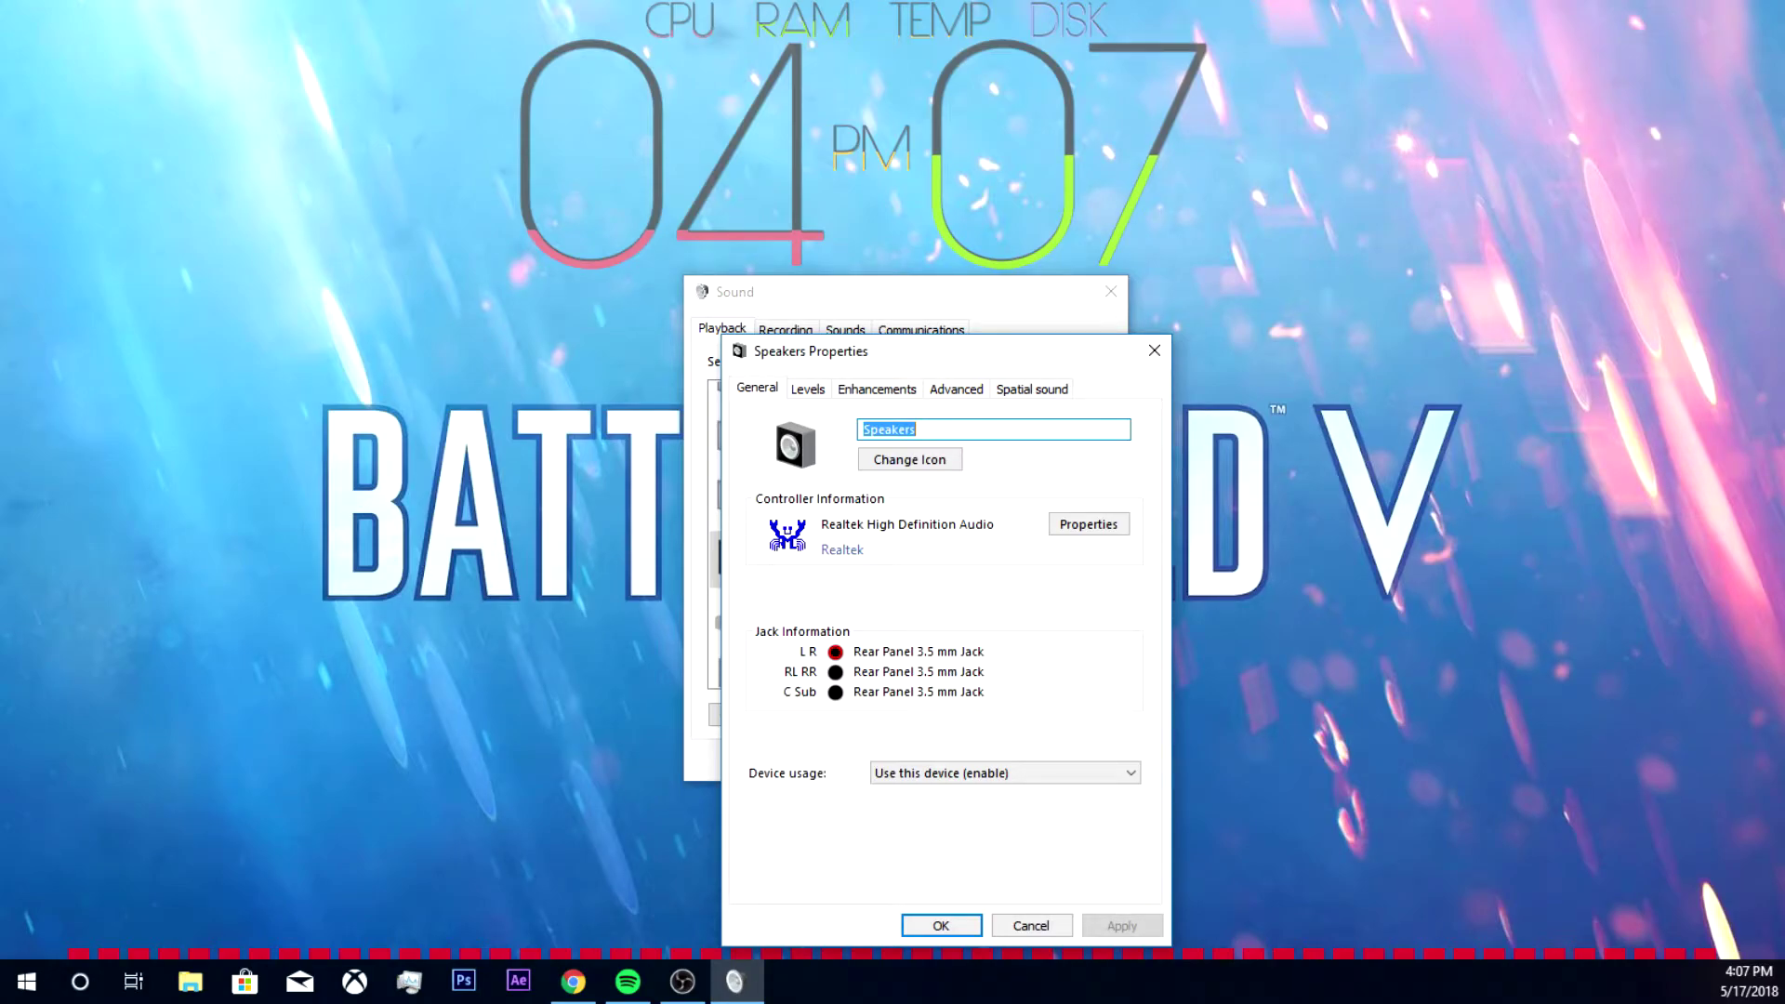
key(ctrl+Tab)
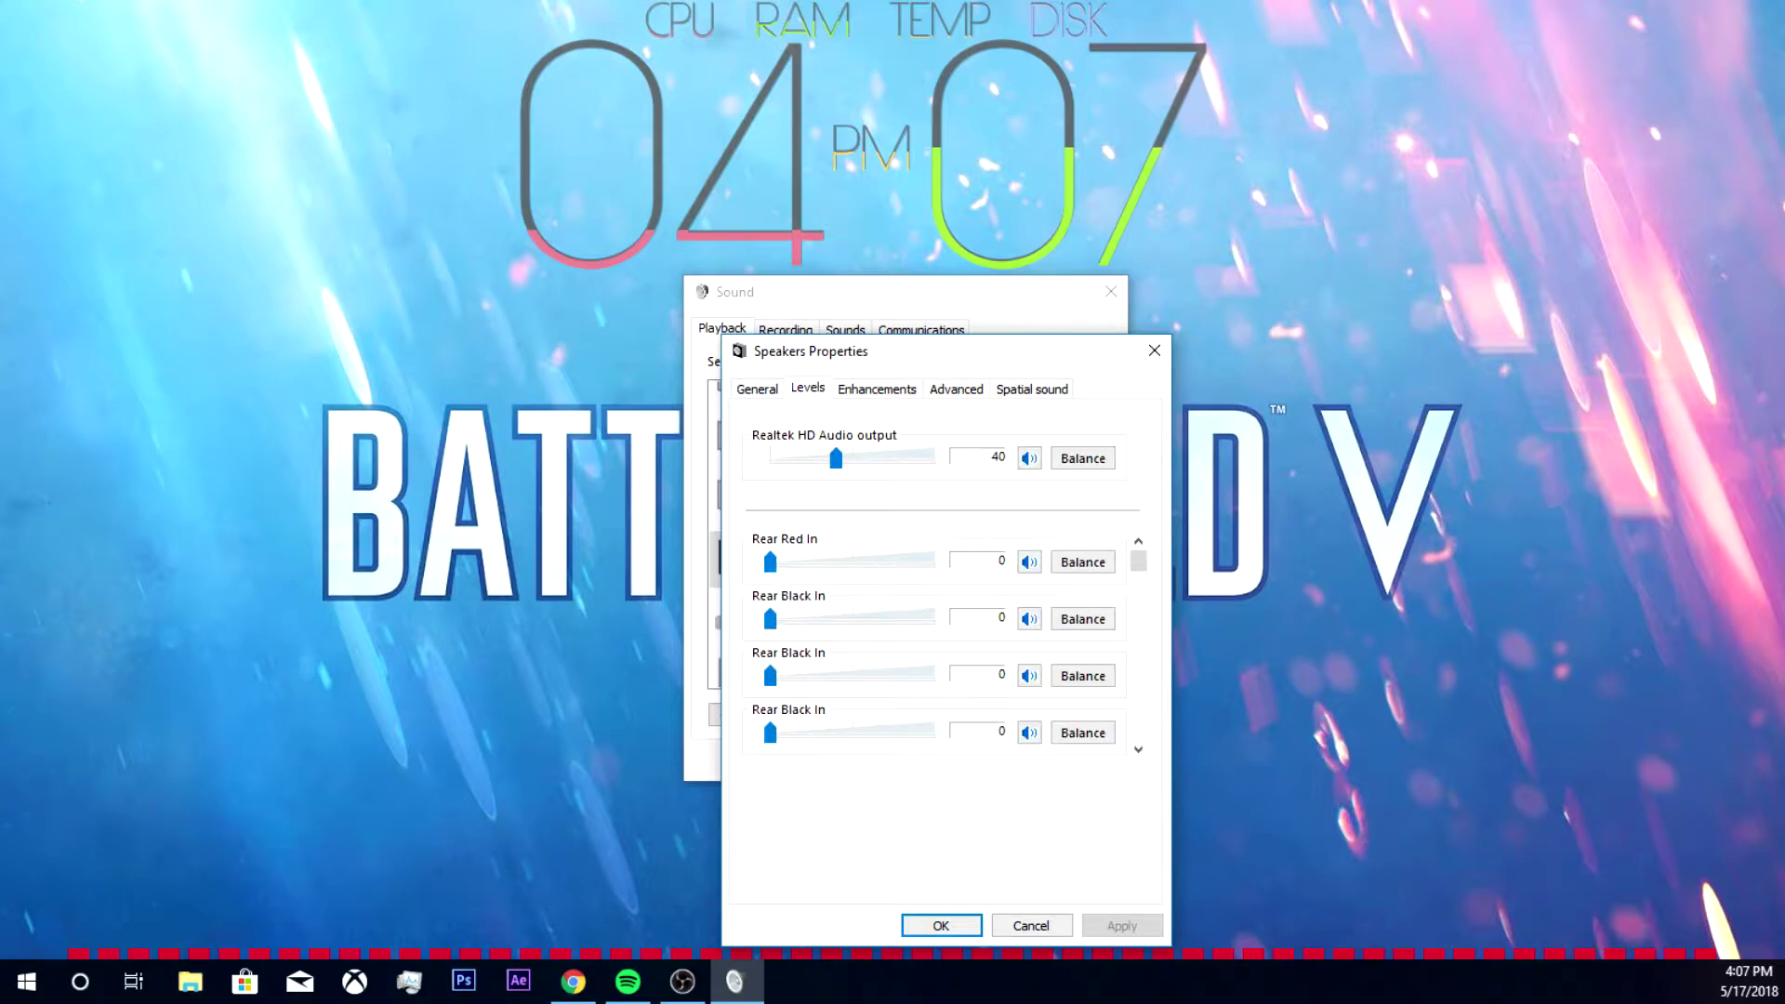
key(ctrl+Tab)
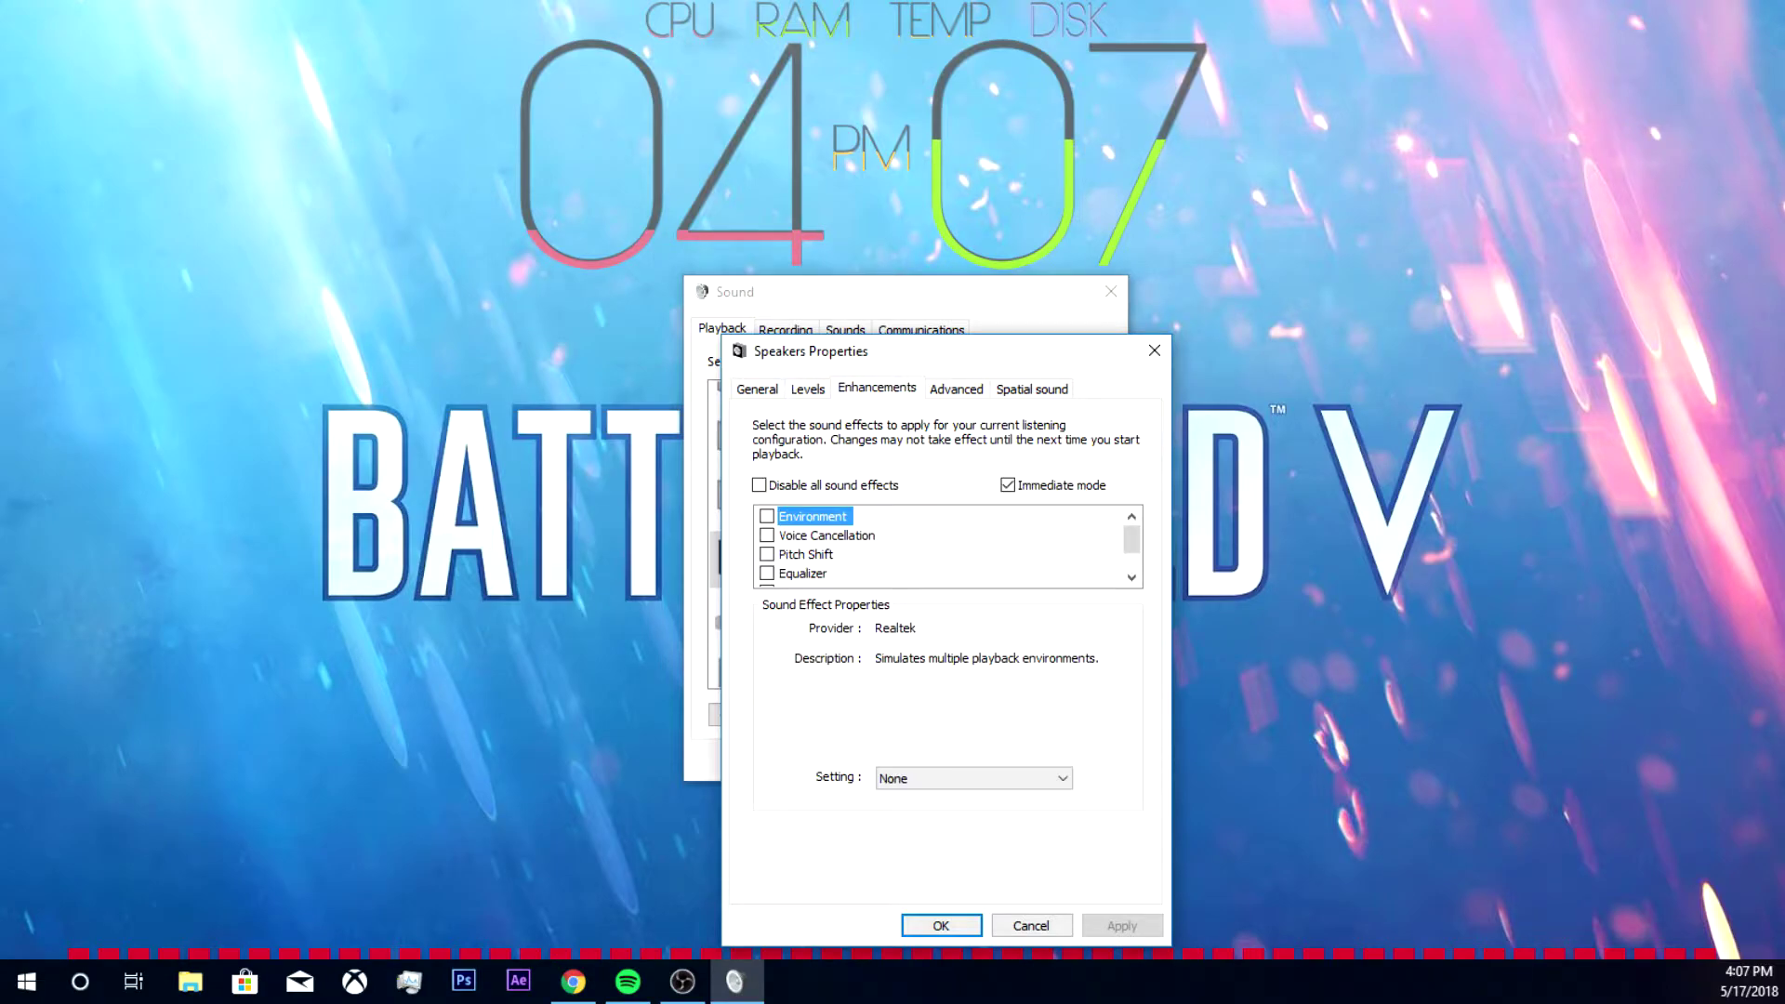
key(alt+i)
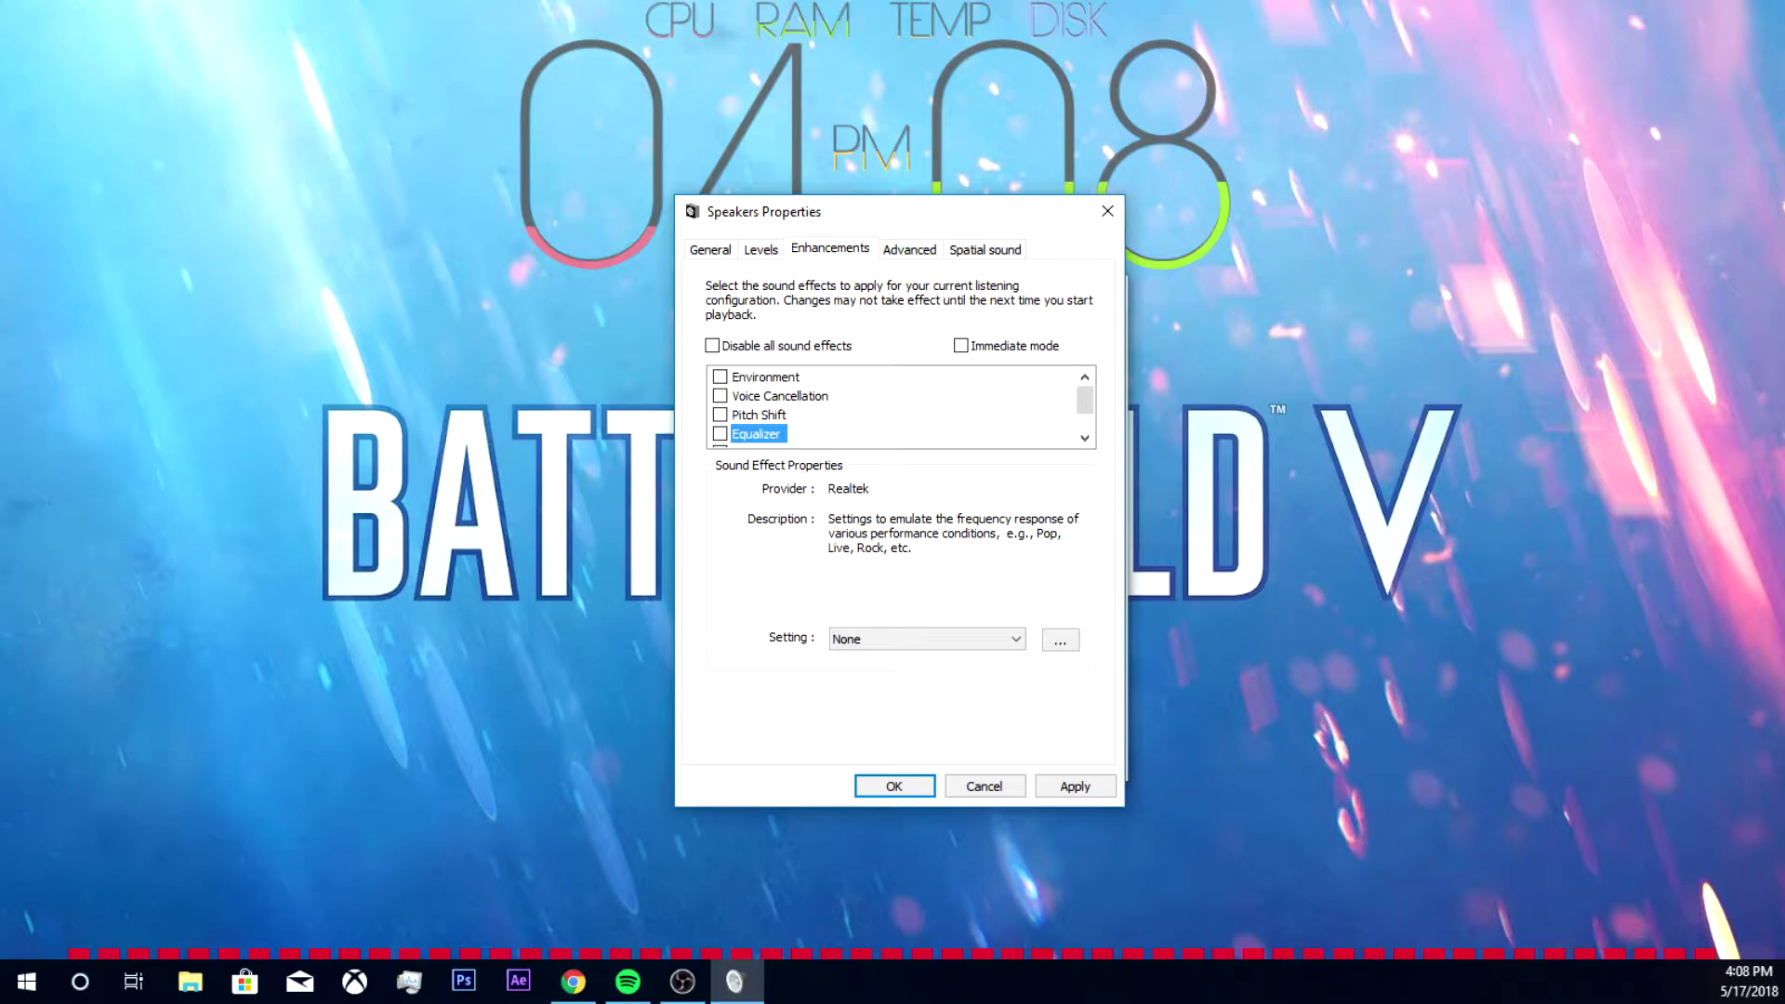
Enable the Equalizer sound effect and choose Bass as its setting.
key(space)
scroll(900, 407, down, 1)
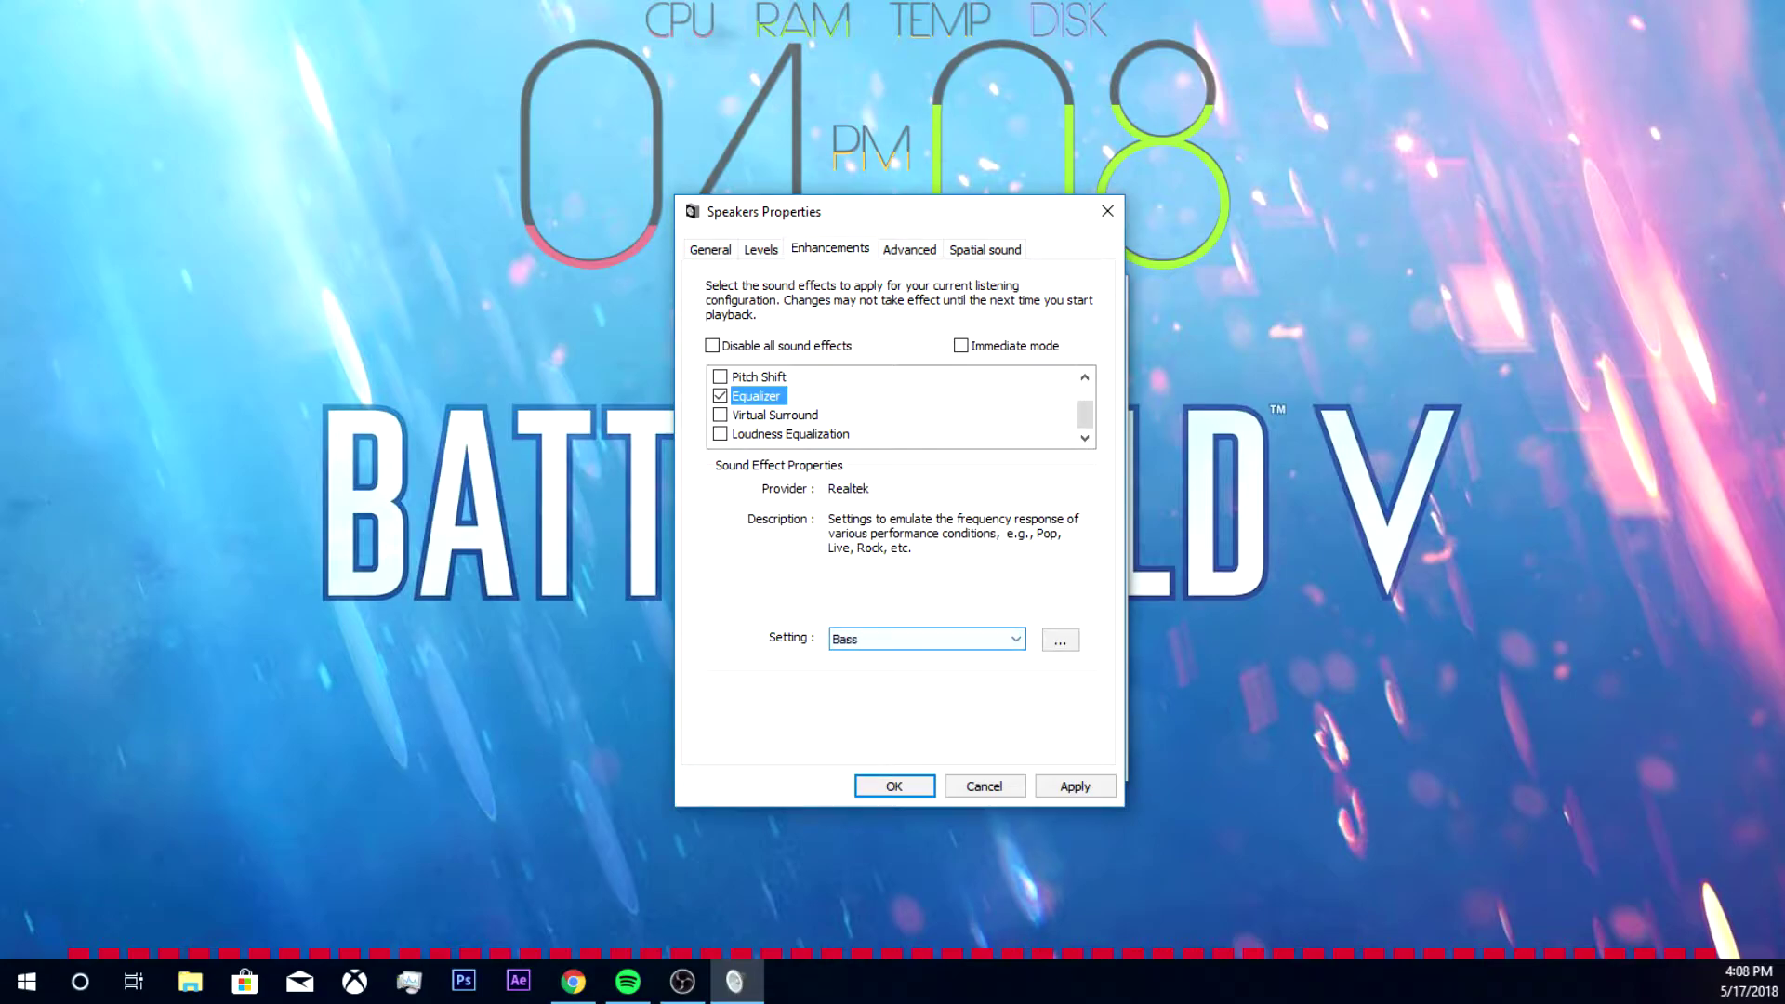
click(927, 639)
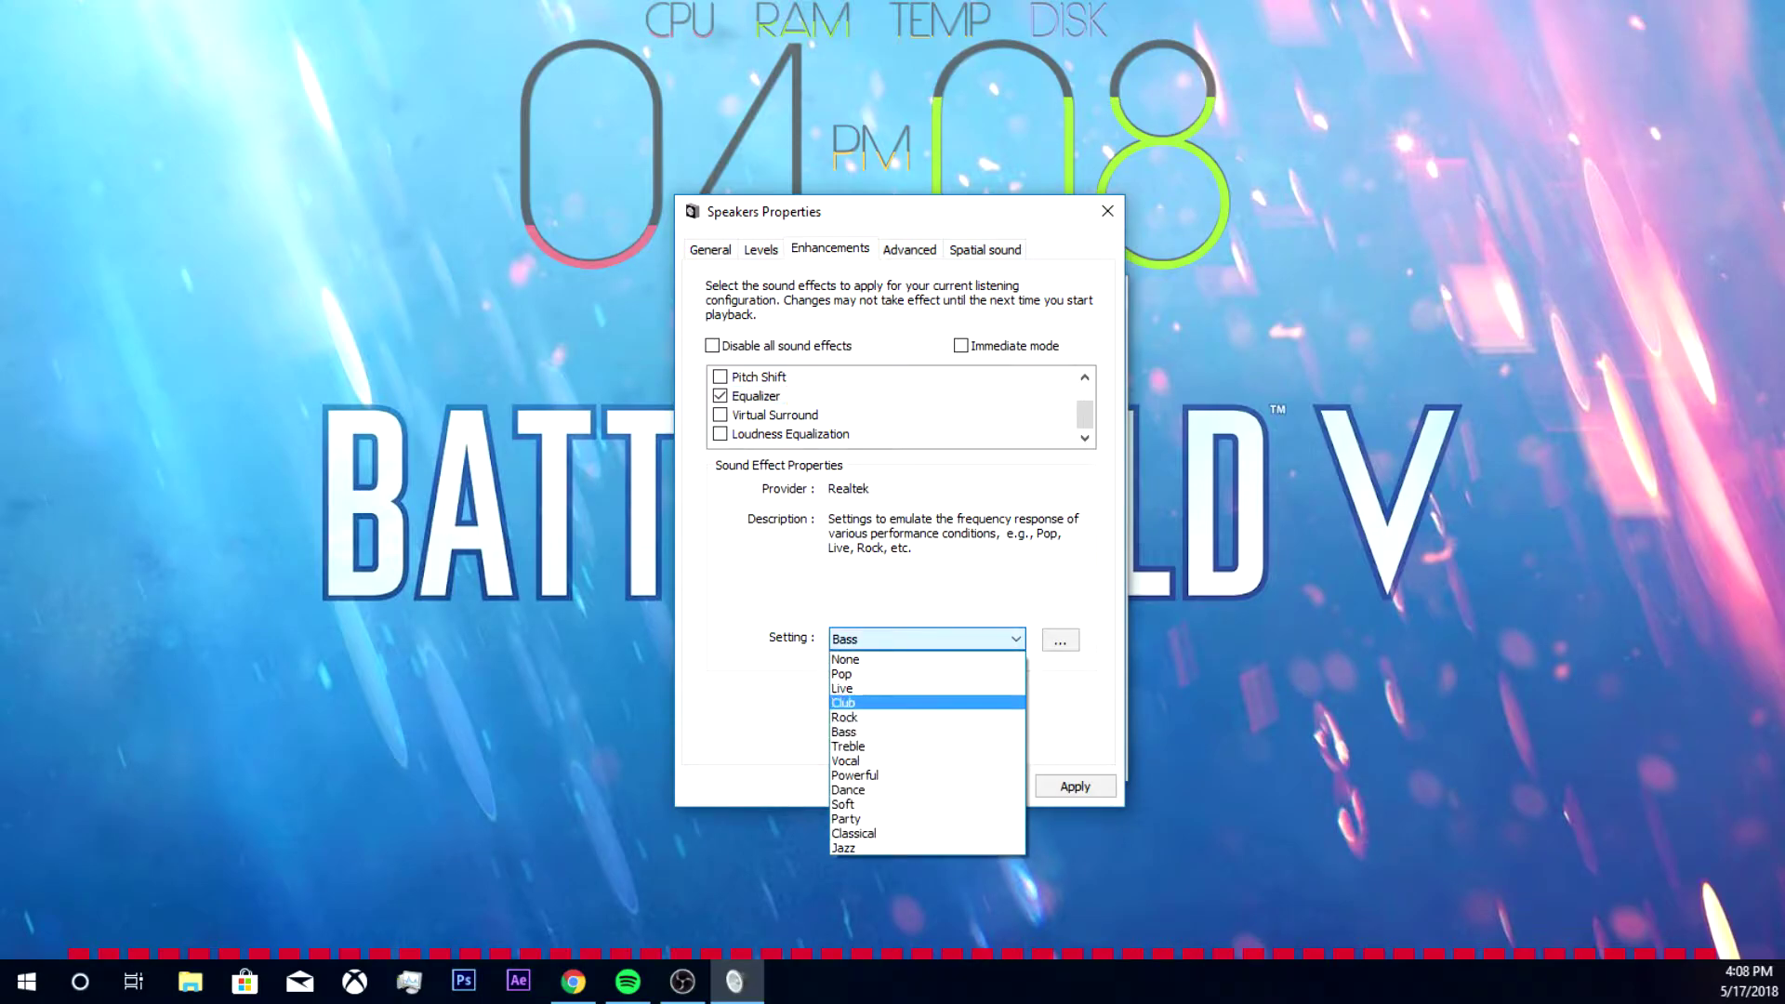
click(927, 732)
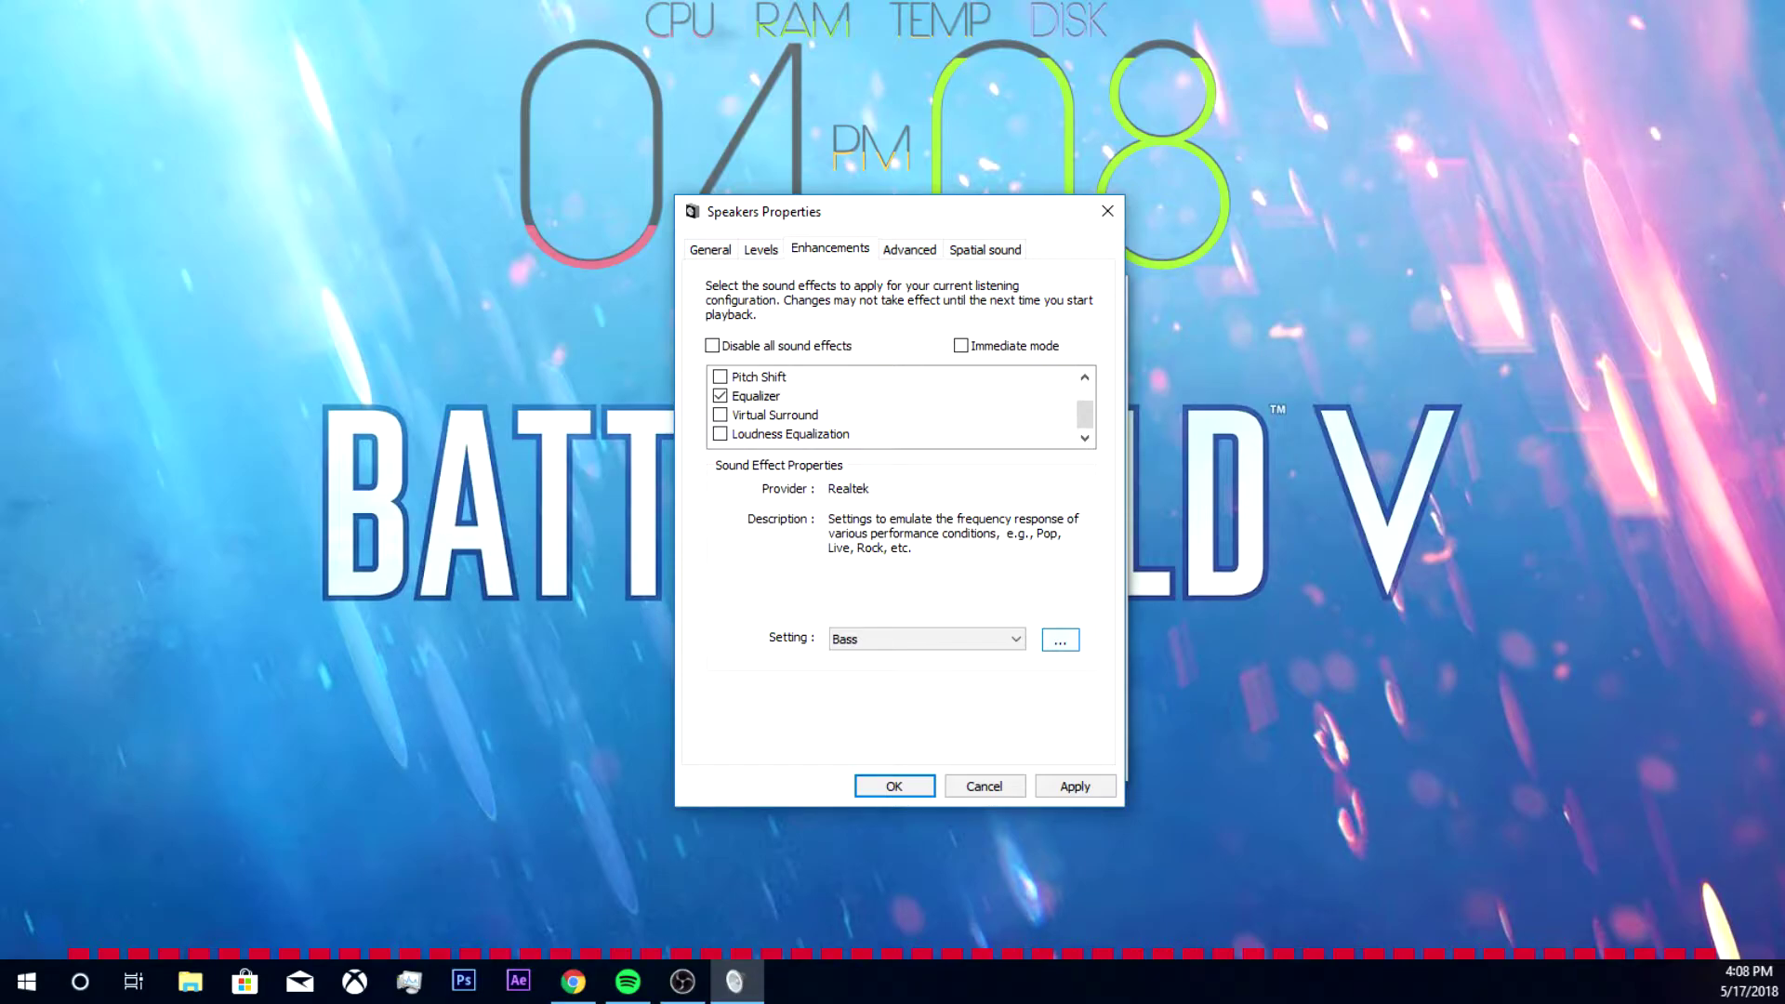
Open the graphic equalizer for the Bass setting and raise the 31 and 62 bands to their maximum.
click(1060, 639)
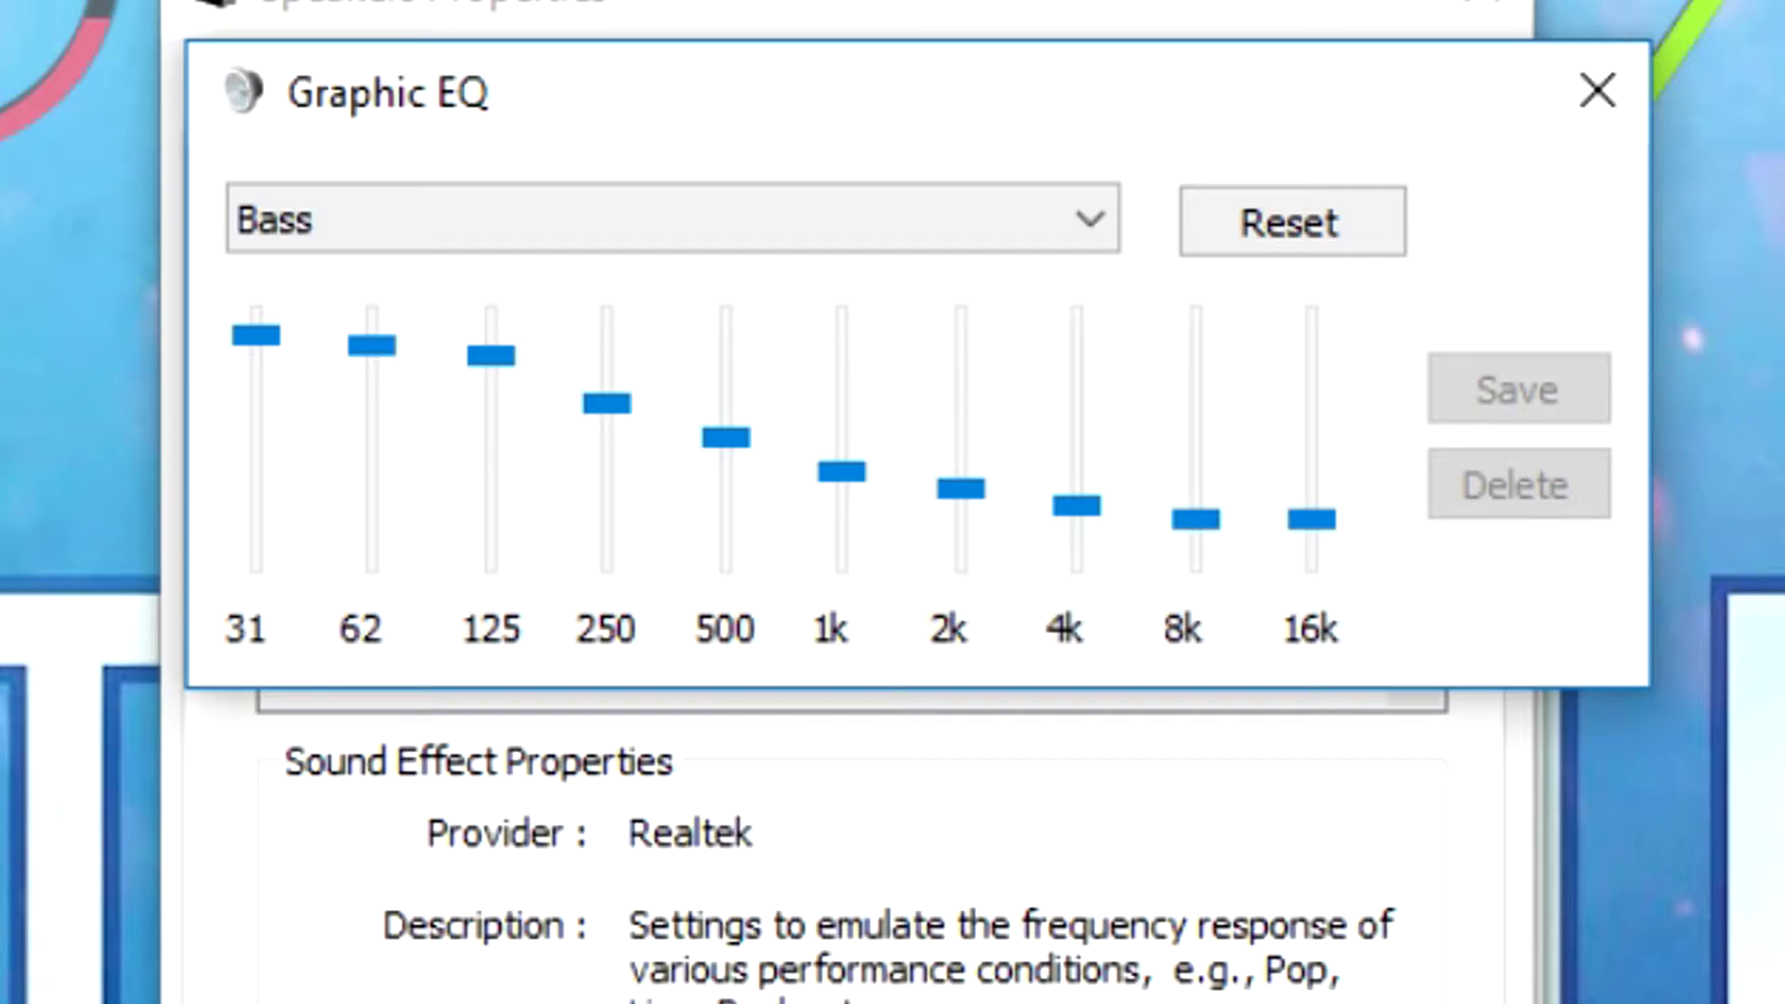
key(Tab)
key(Up)
key(Up)
key(Tab)
key(Up)
key(Up)
key(Up)
key(Tab)
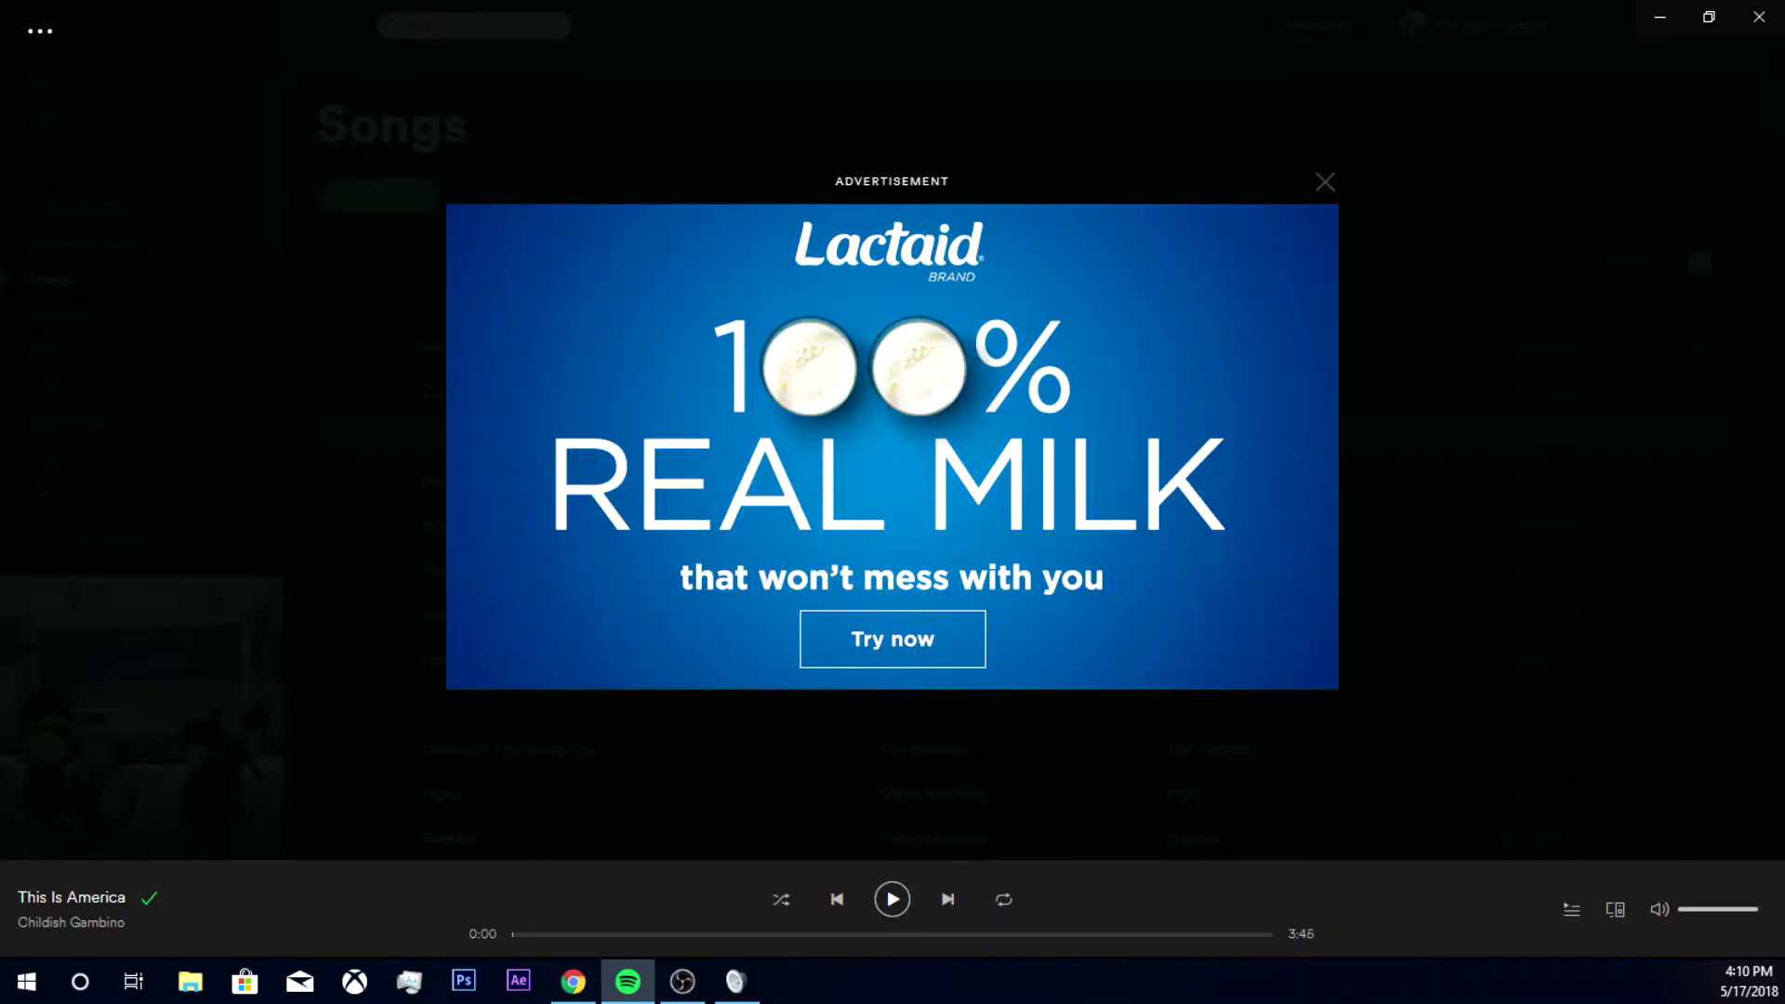
Switch to Spotify and play the song Zig Zag from the NCS | Releases playlist.
click(386, 436)
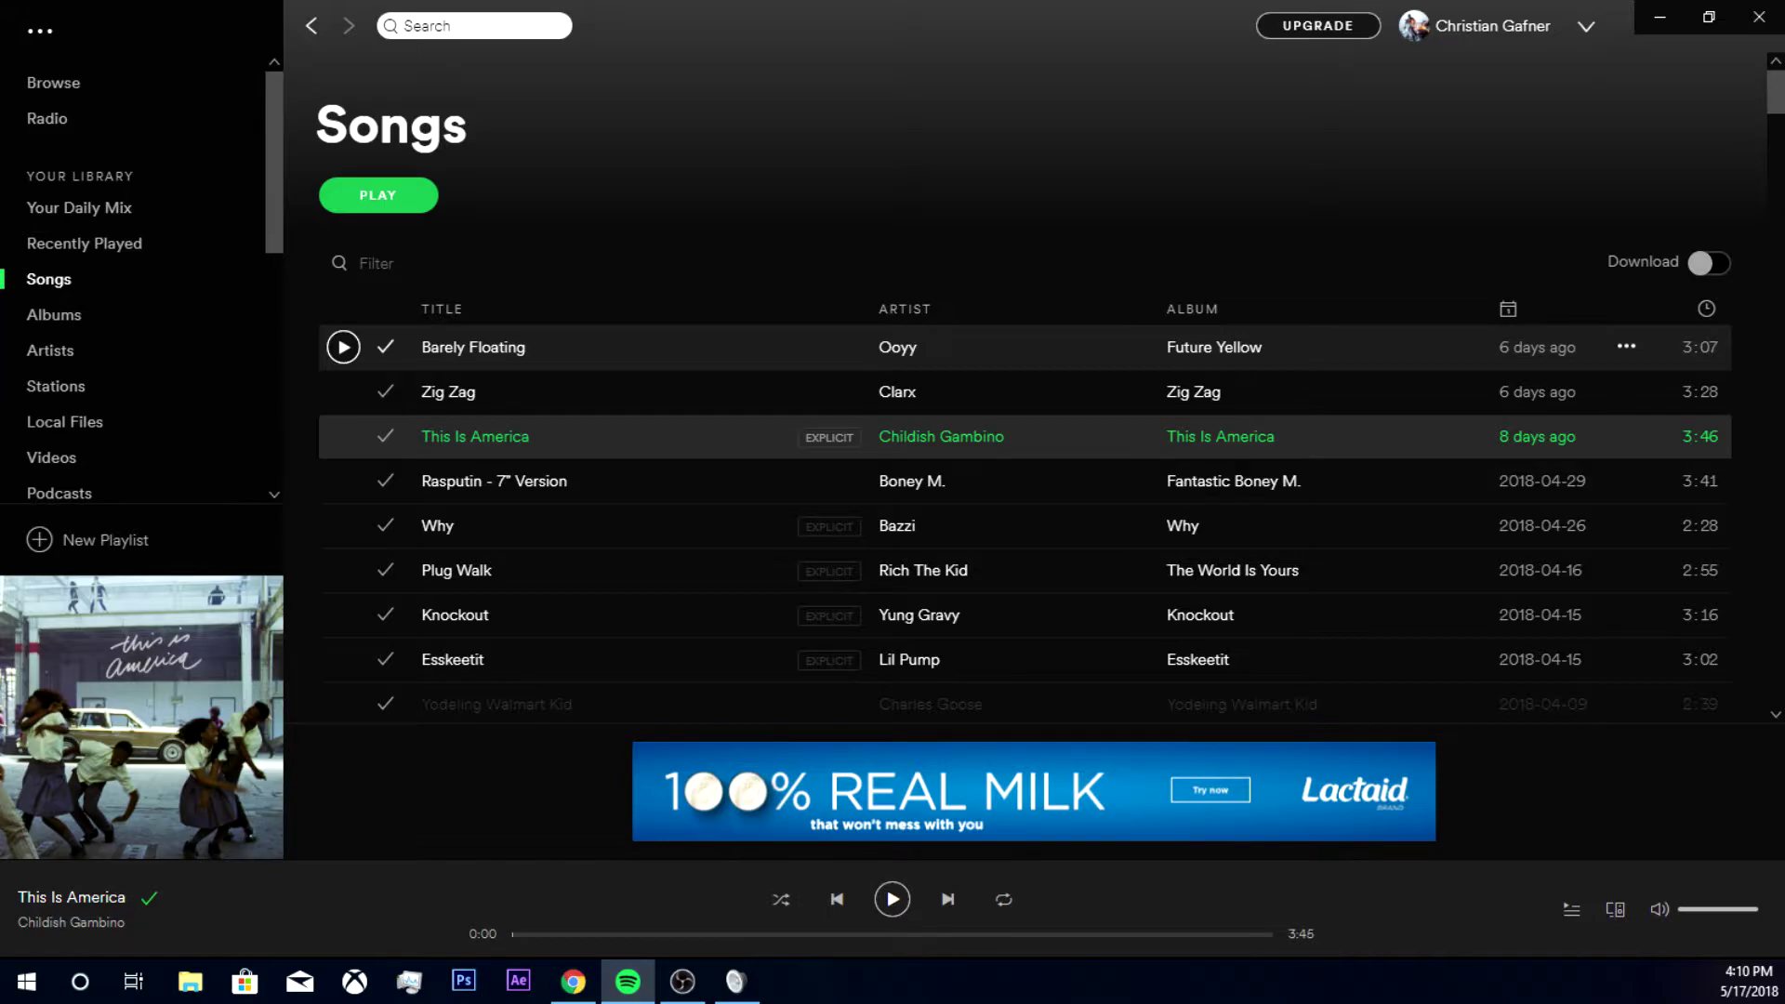
scroll(74, 386, down, 5)
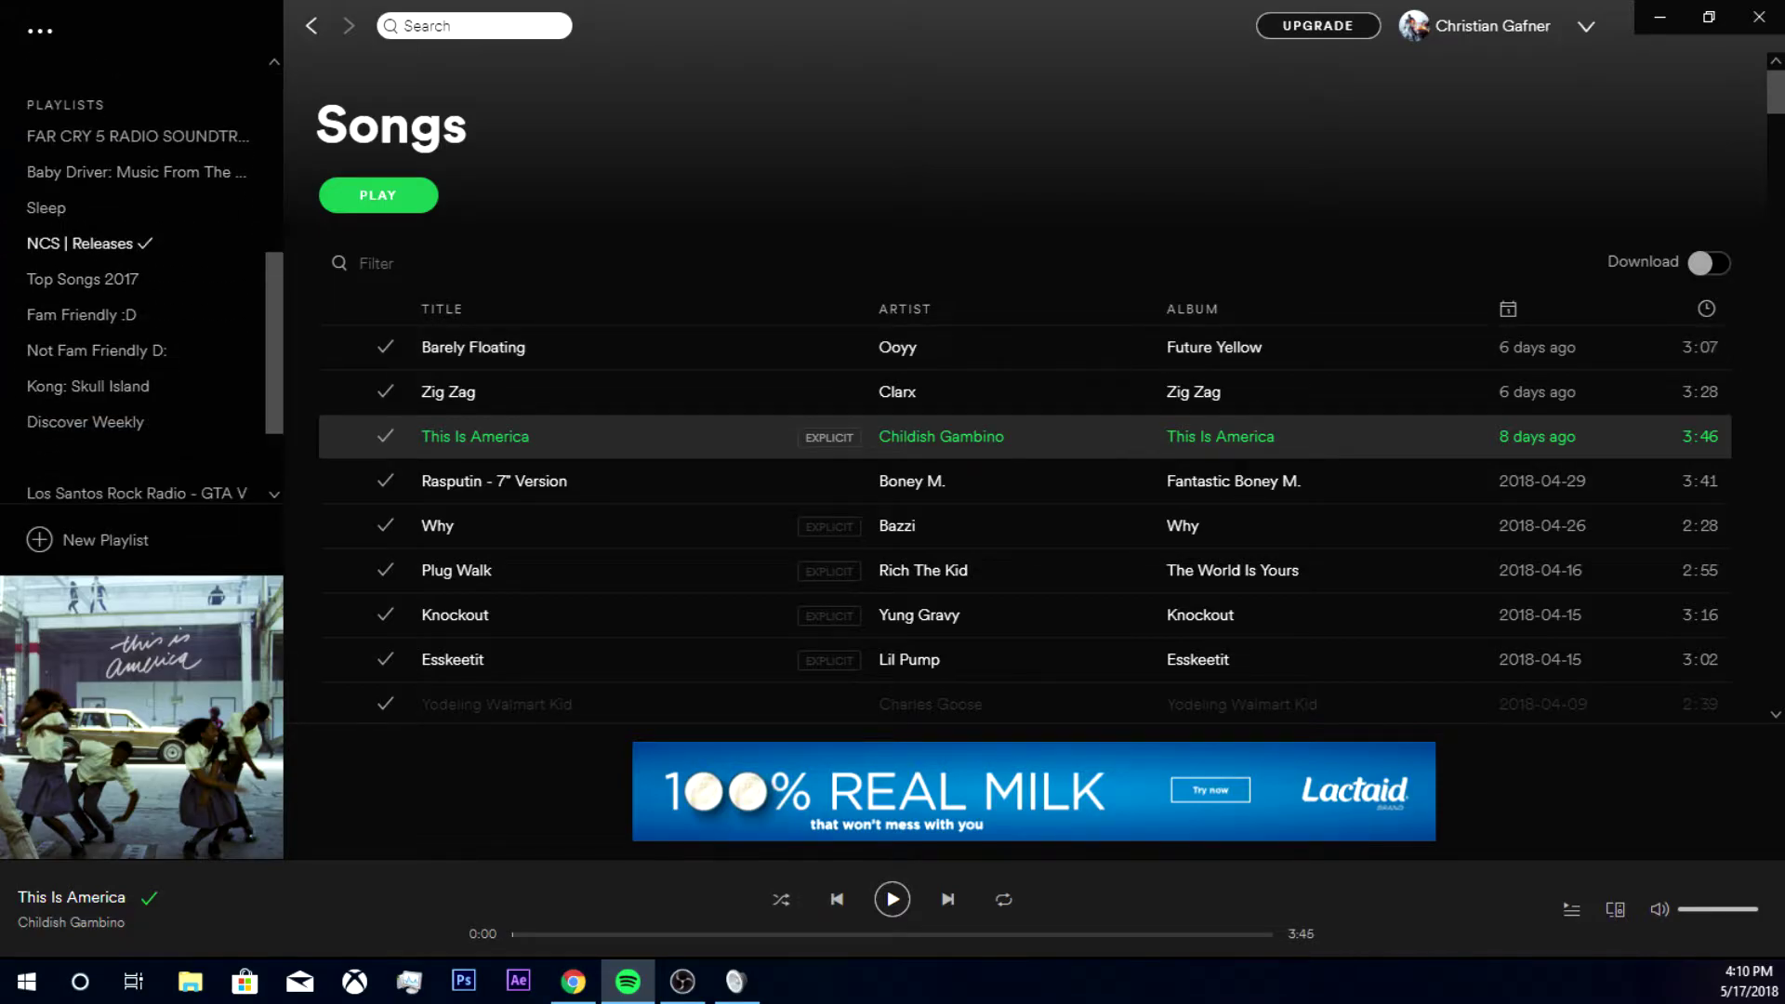
click(79, 243)
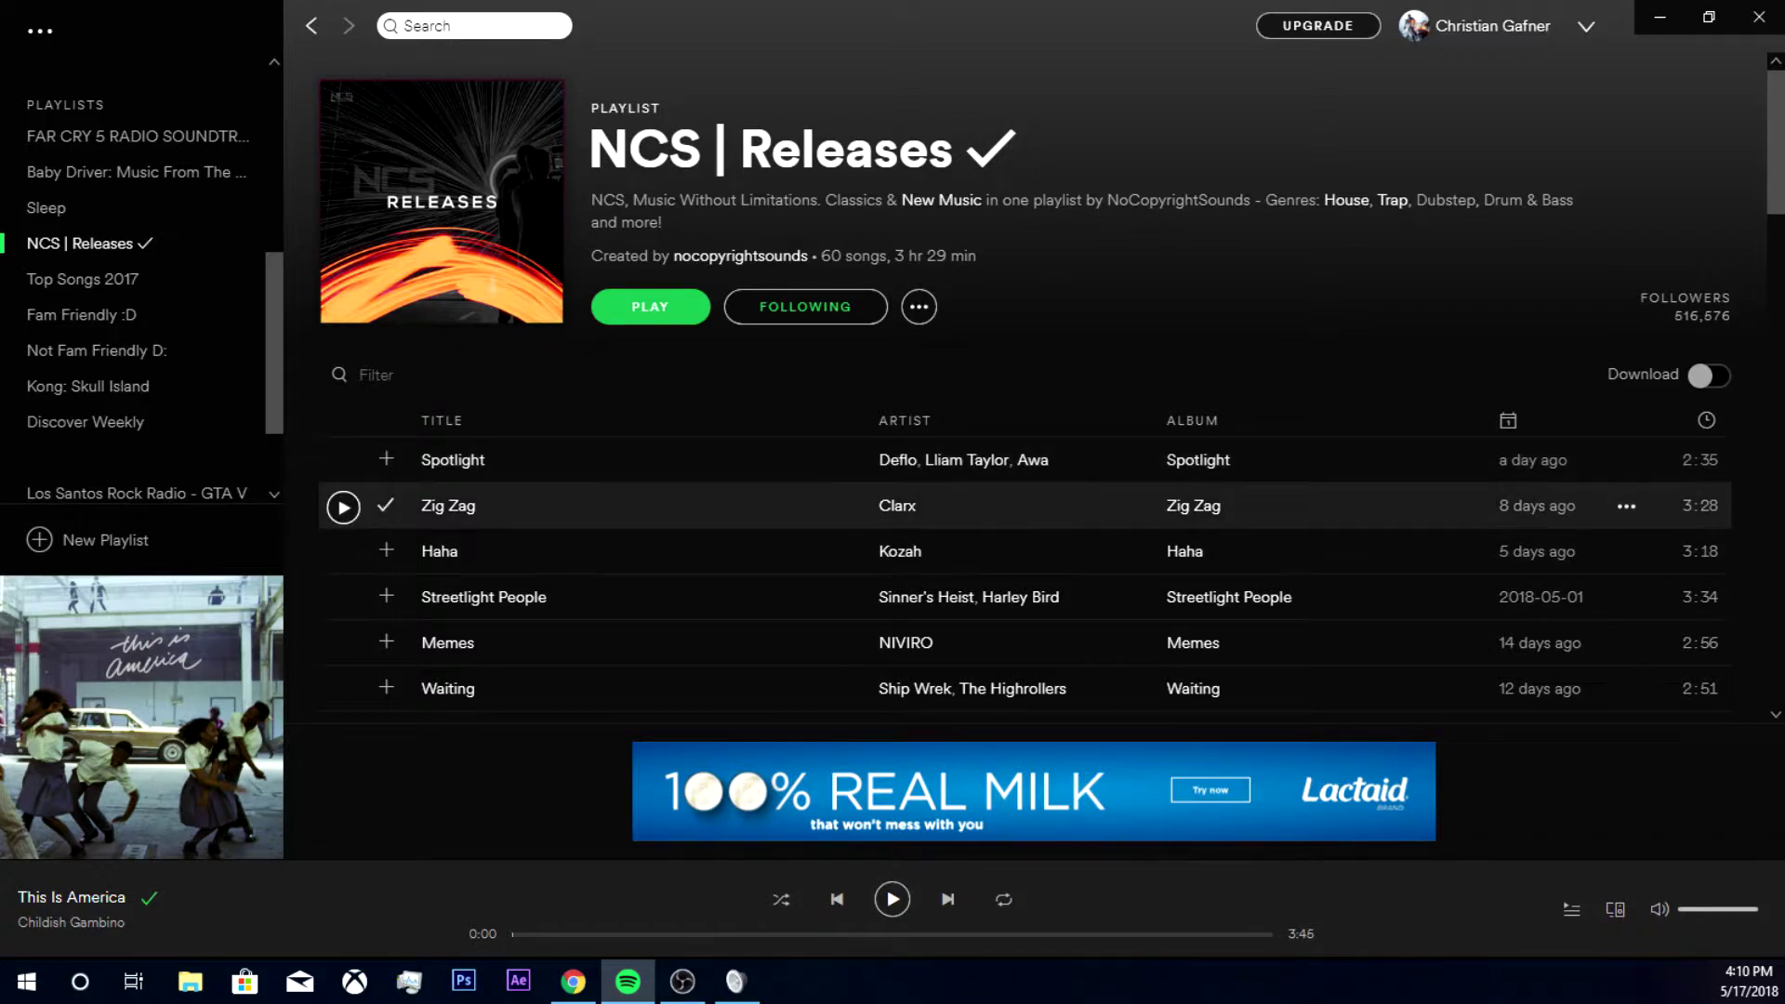
click(343, 507)
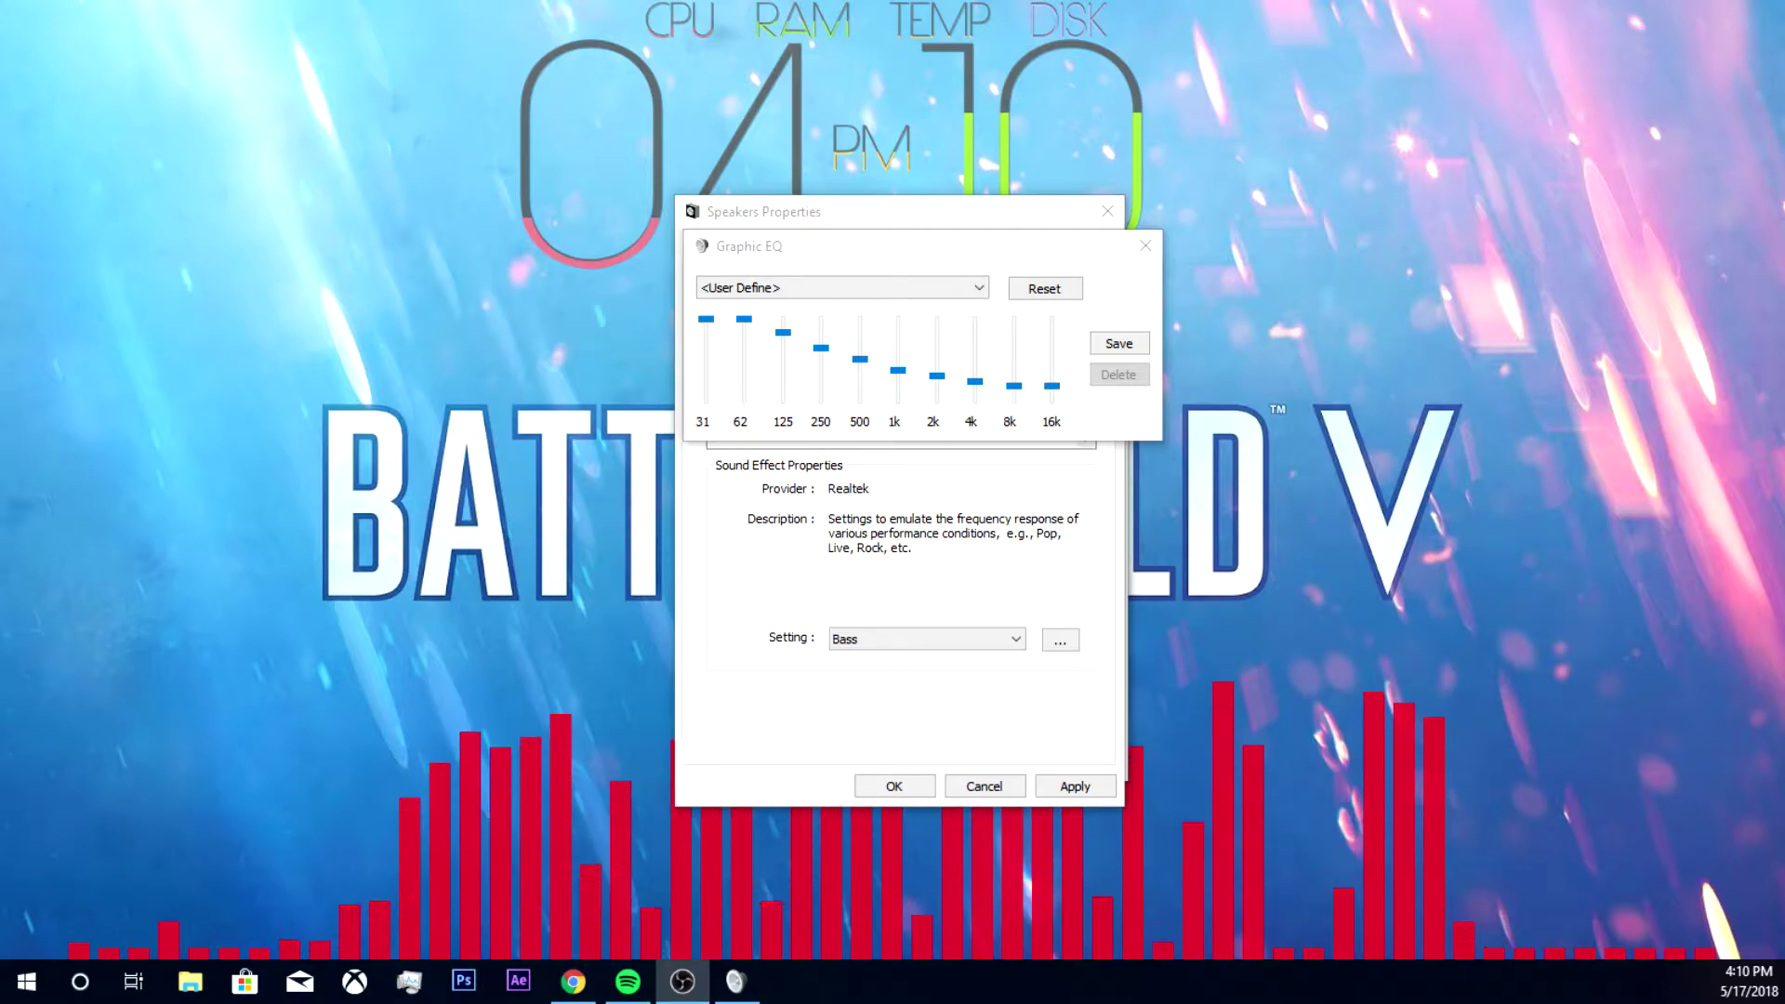
Lower the 125 band slightly in the graphic equalizer and save the curve as a new preset named BASS.
drag(783, 333, 783, 336)
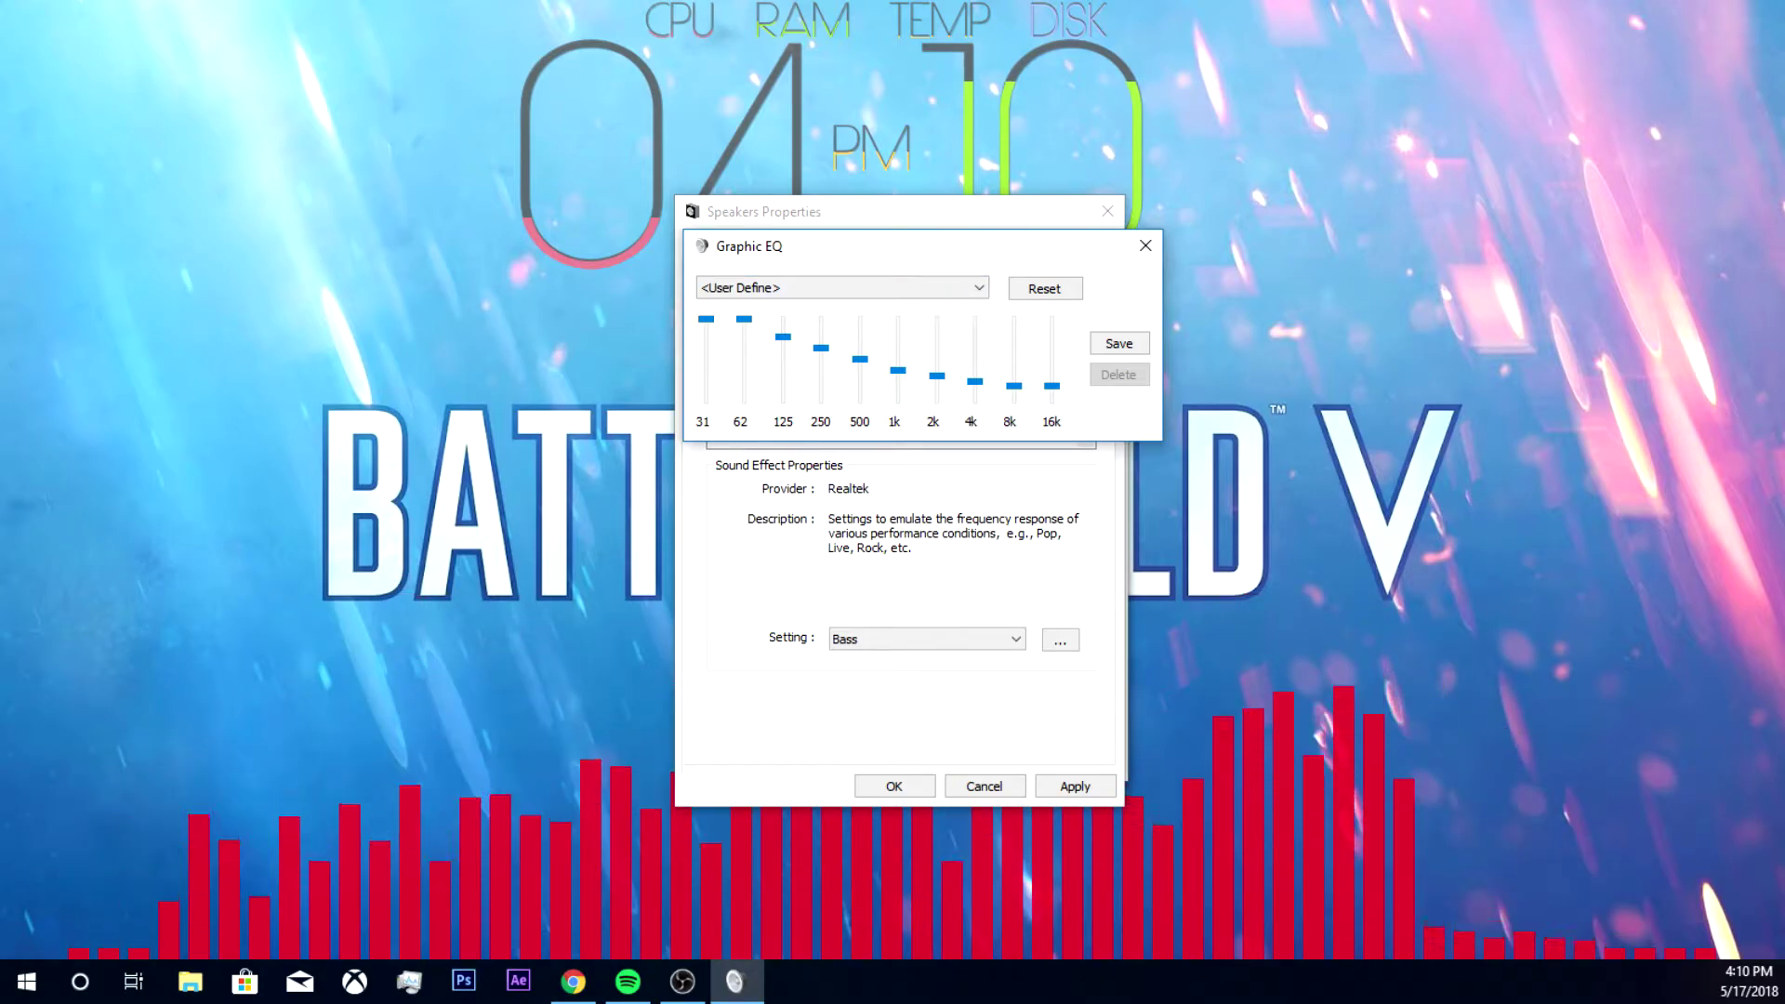
click(1118, 343)
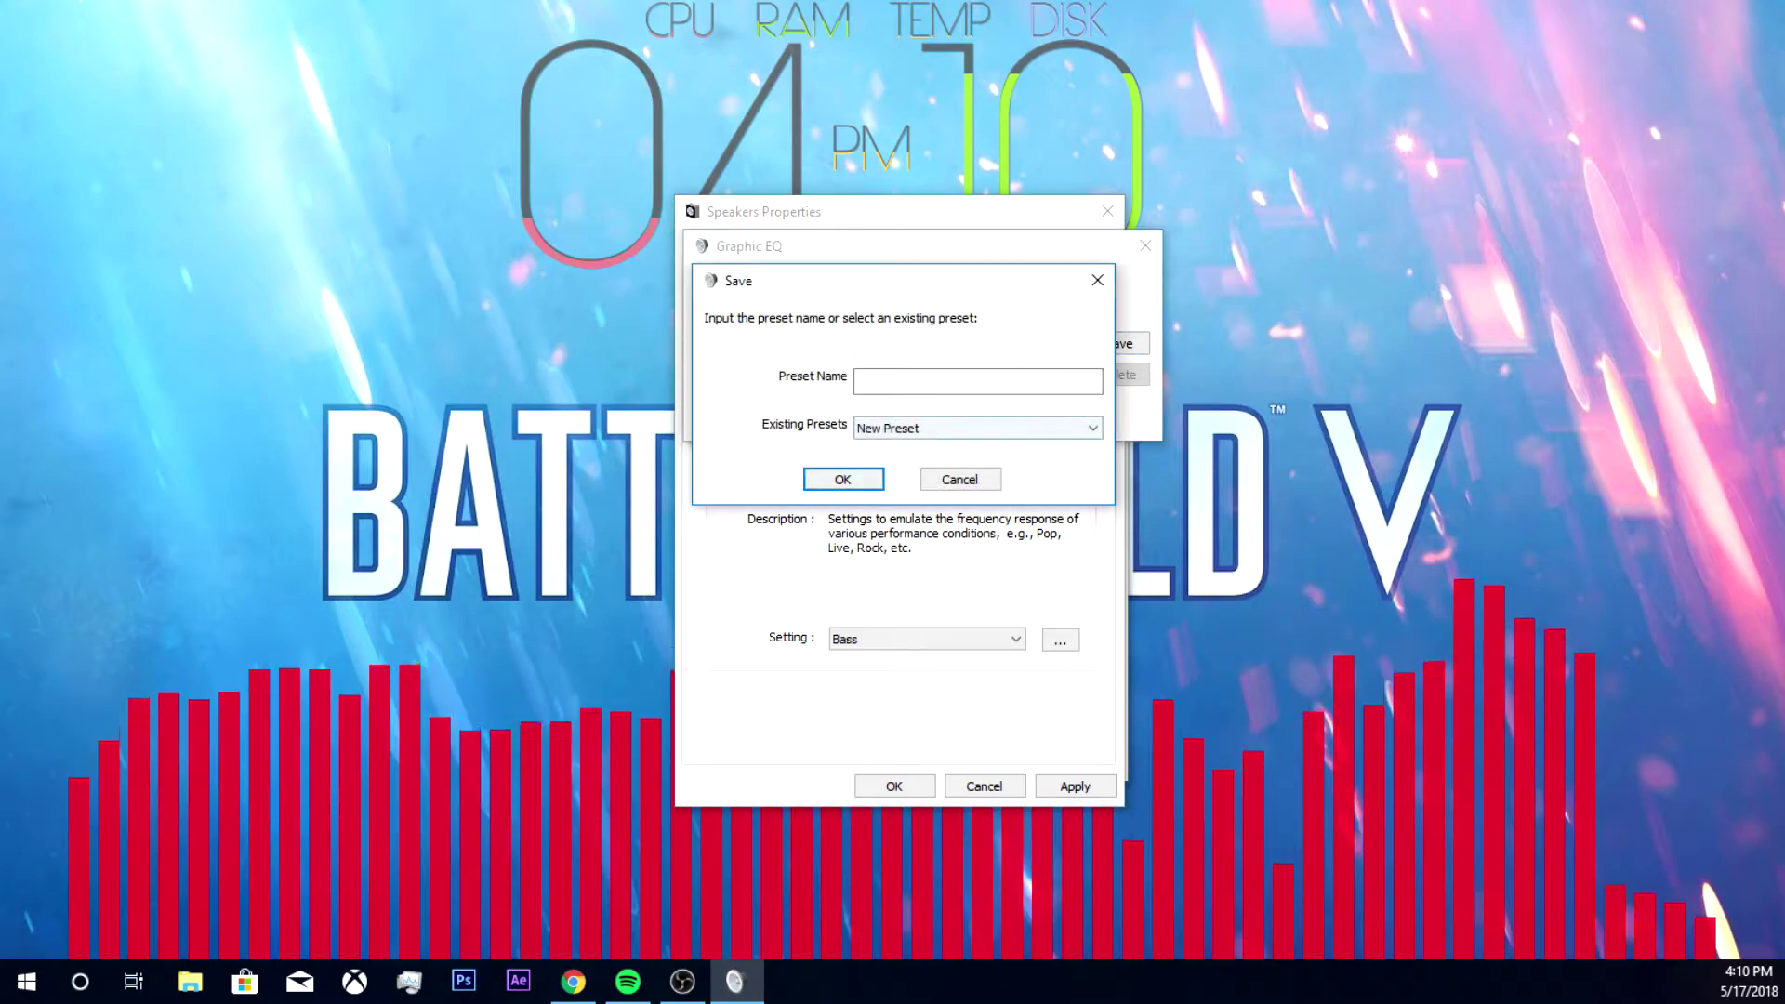
text(# BASS)
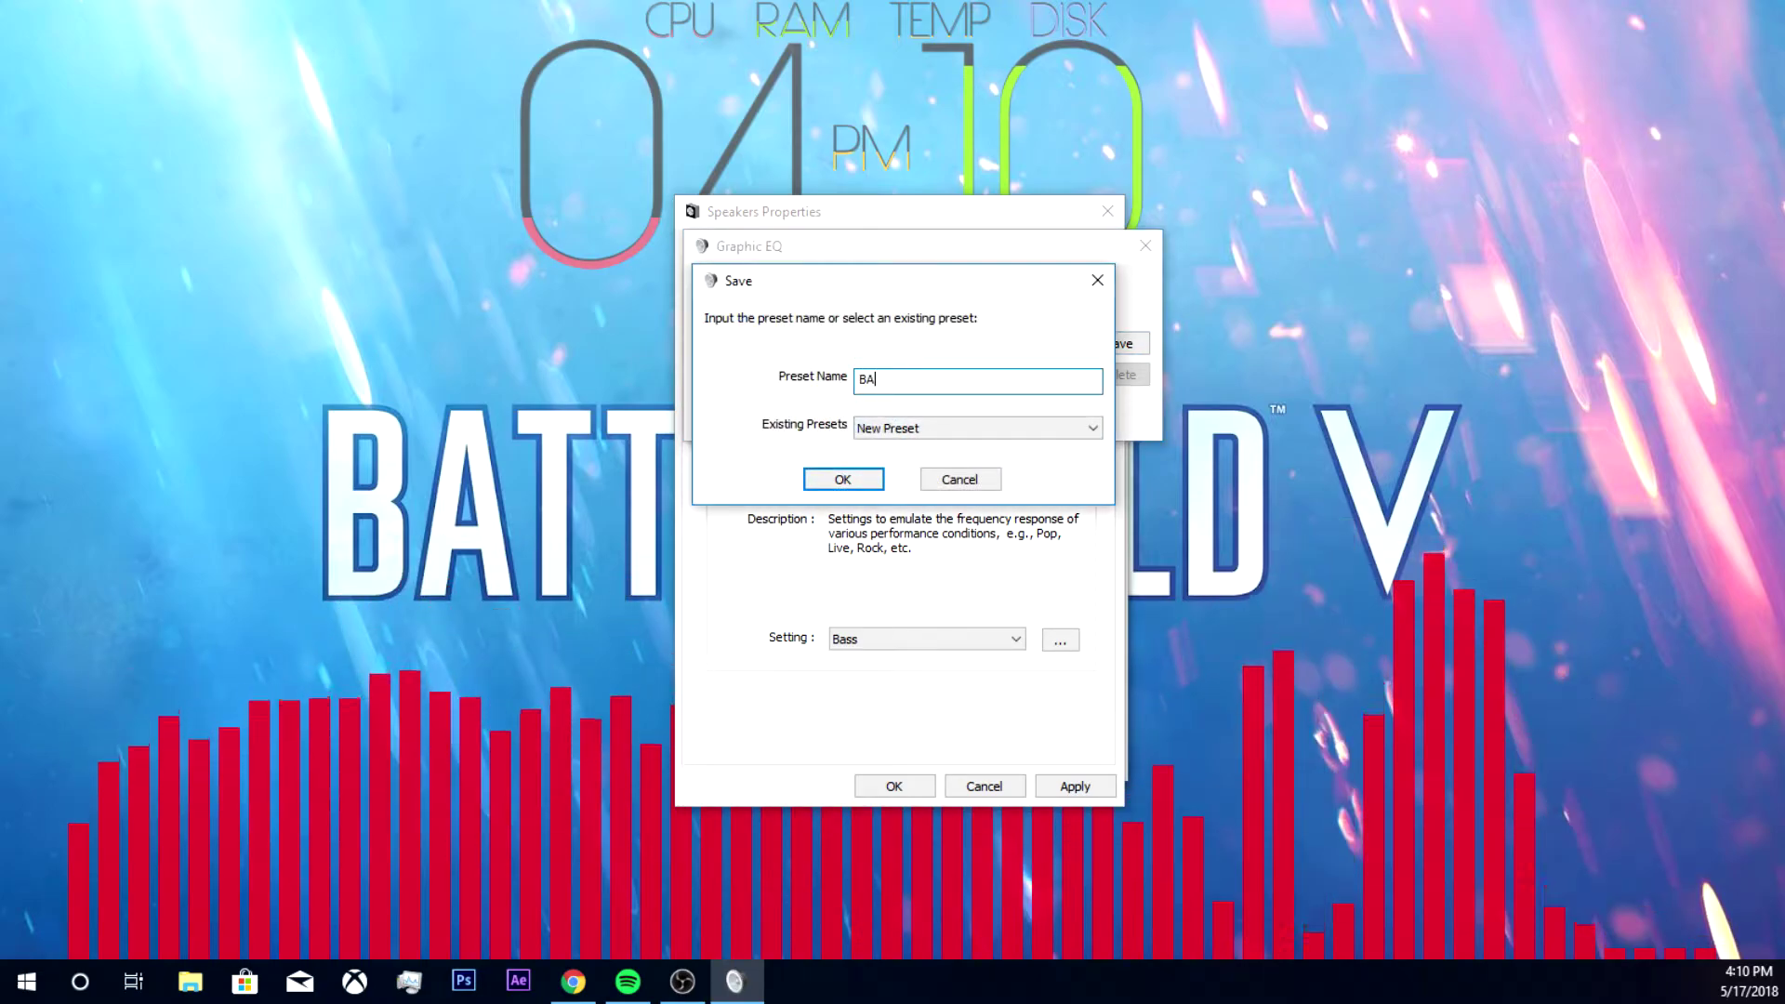
key(Return)
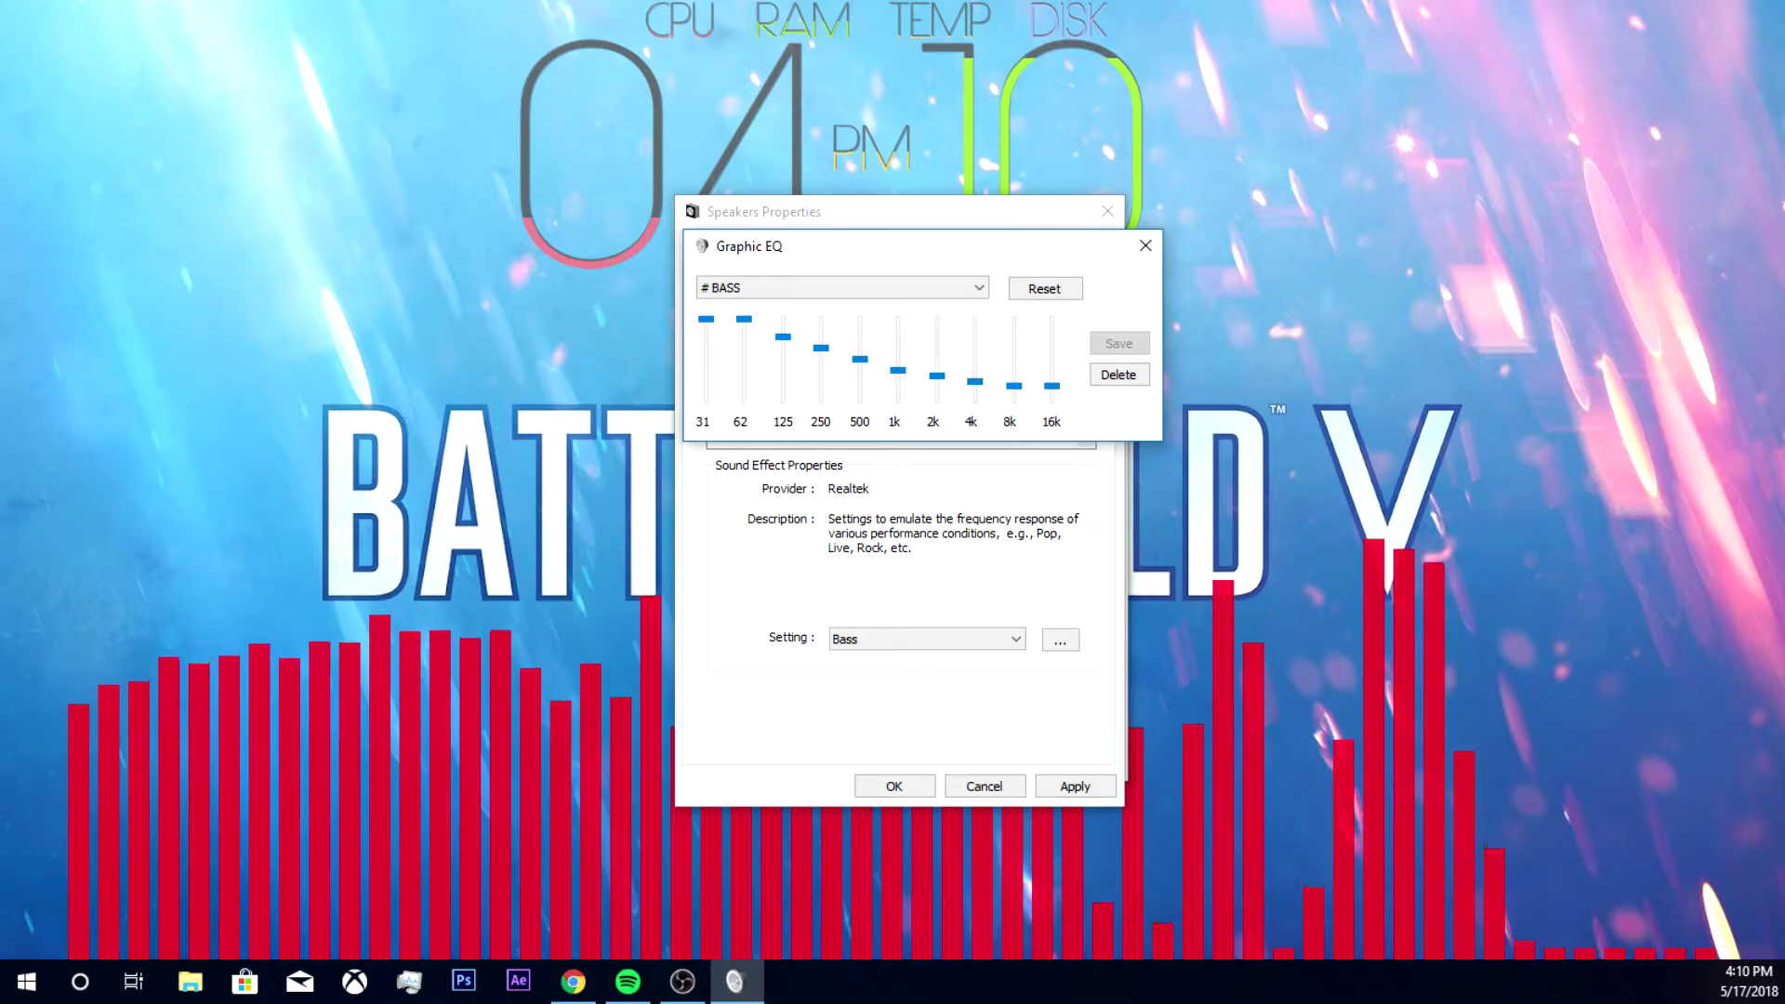
click(1145, 246)
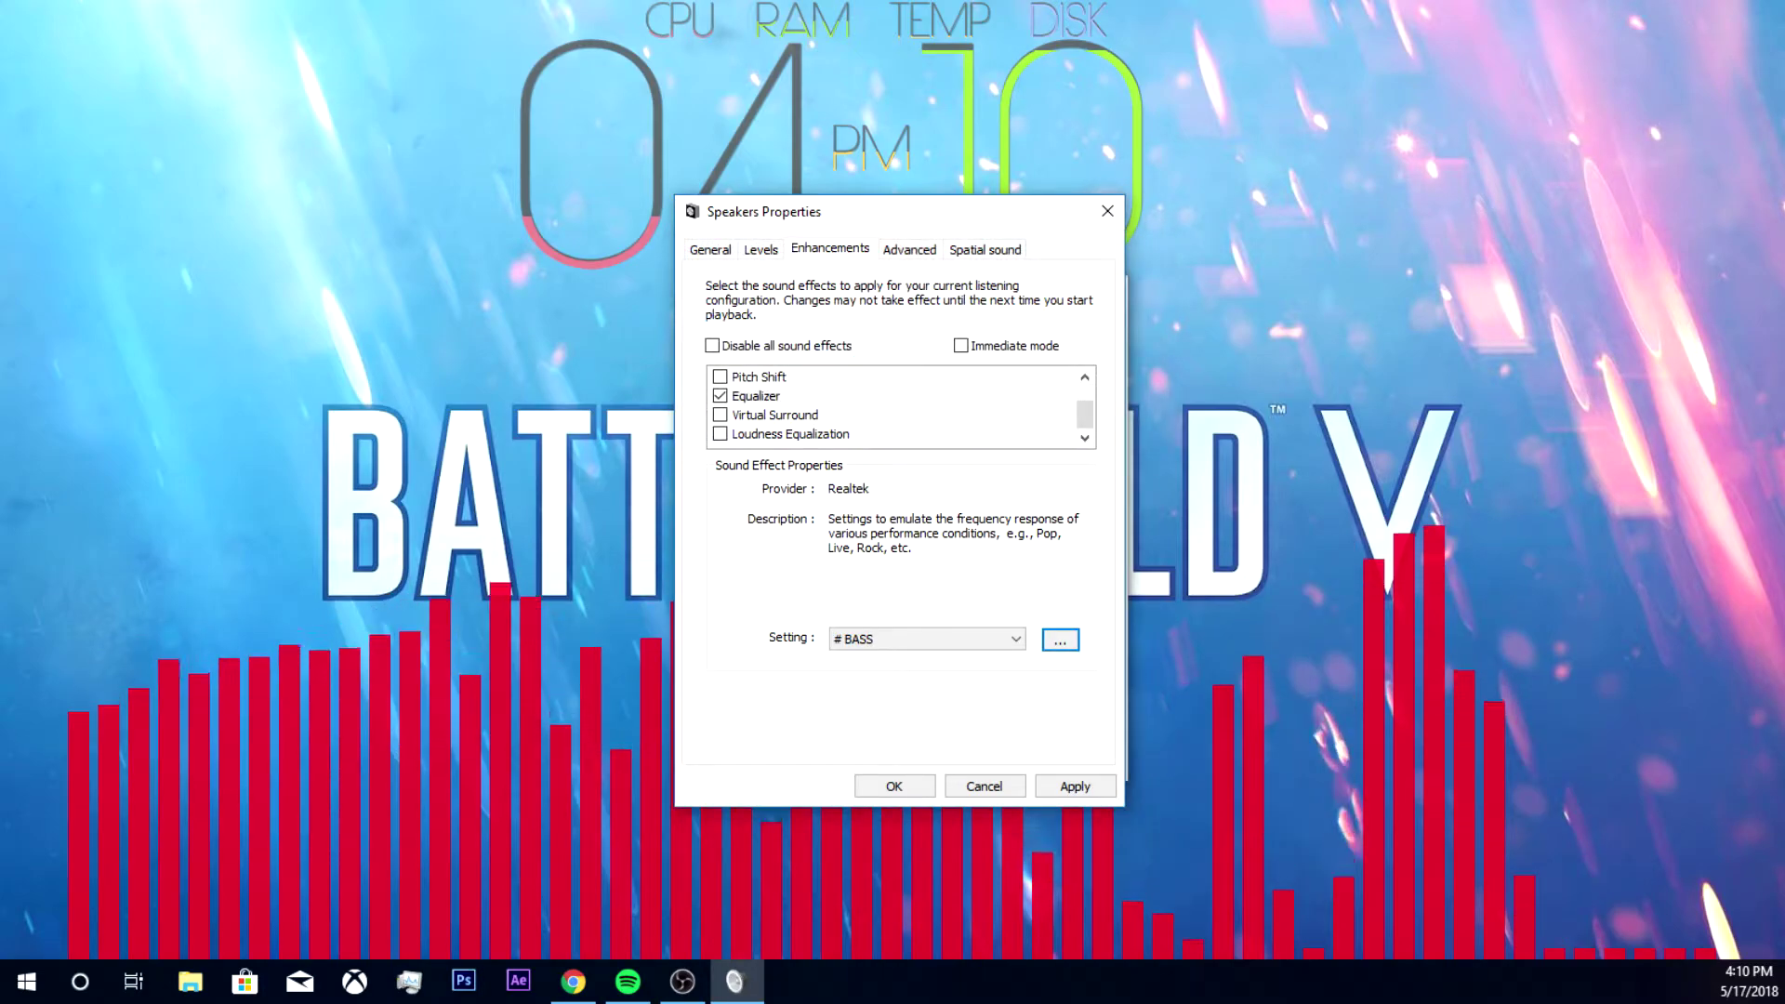
Apply the speaker enhancement changes and turn on Immediate mode.
click(1075, 786)
key(Return)
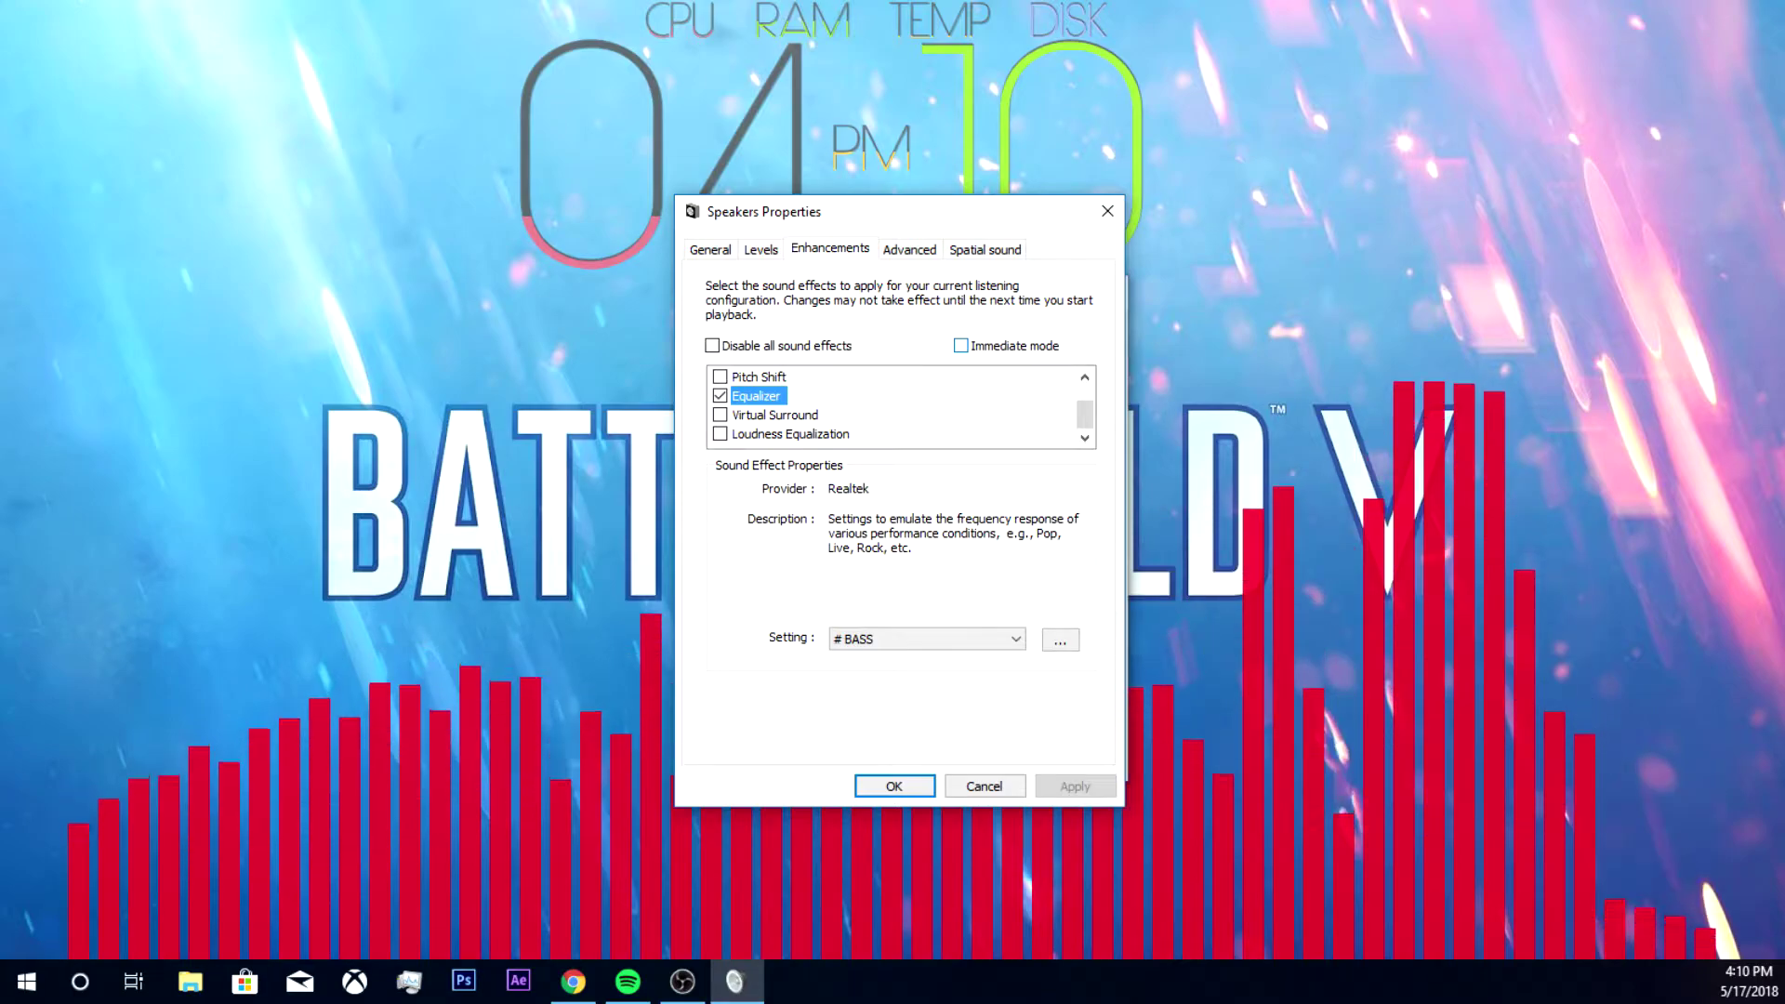
click(961, 346)
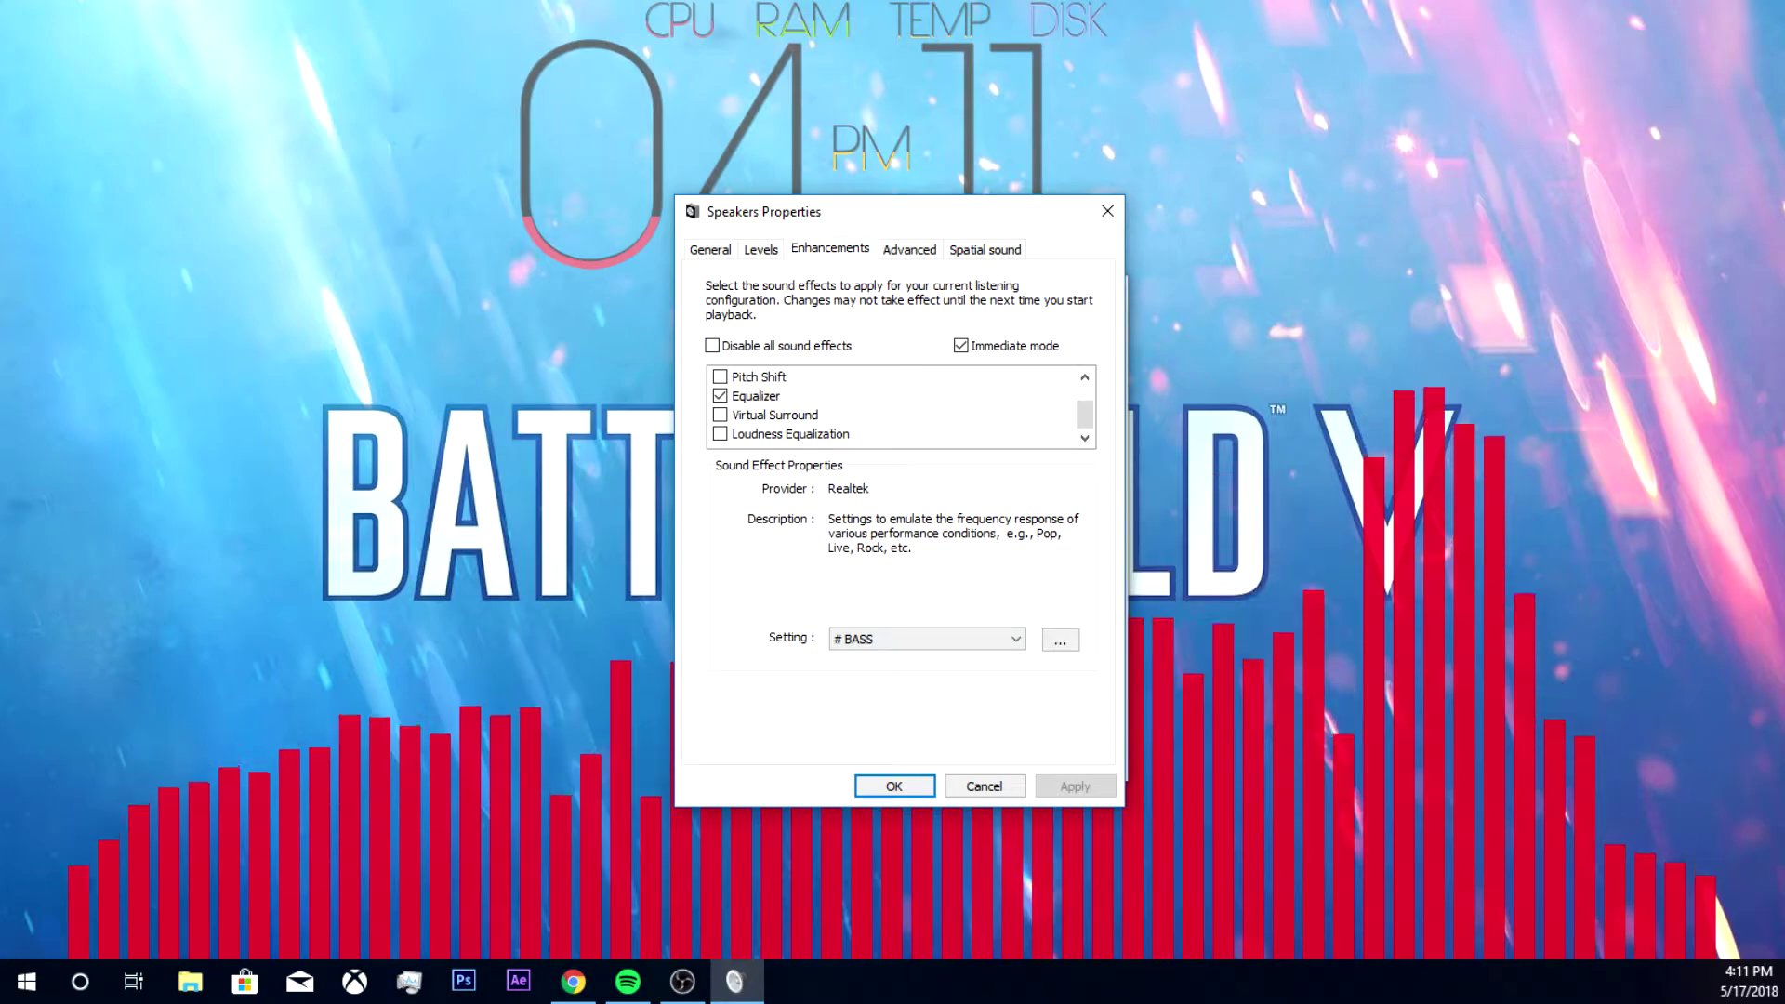
Lower the 31 band to just below the middle in the graphic equalizer and overwrite the BASS preset with the curve.
click(1060, 638)
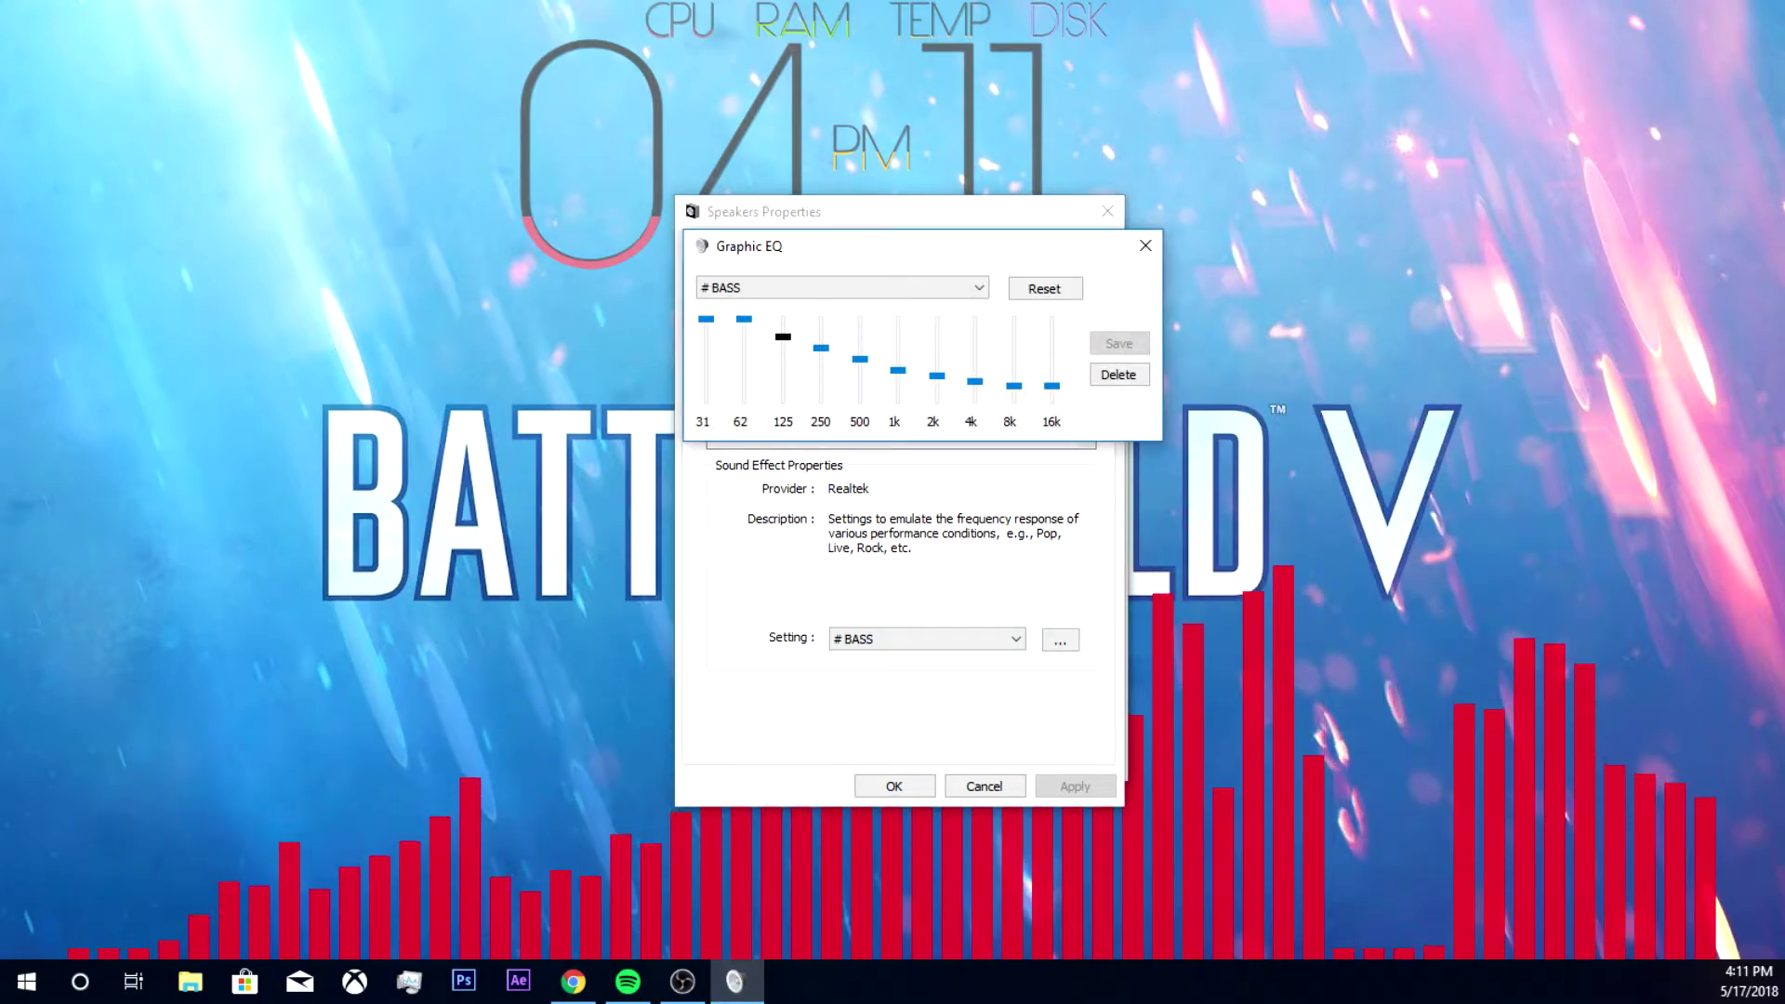
drag(705, 319, 705, 328)
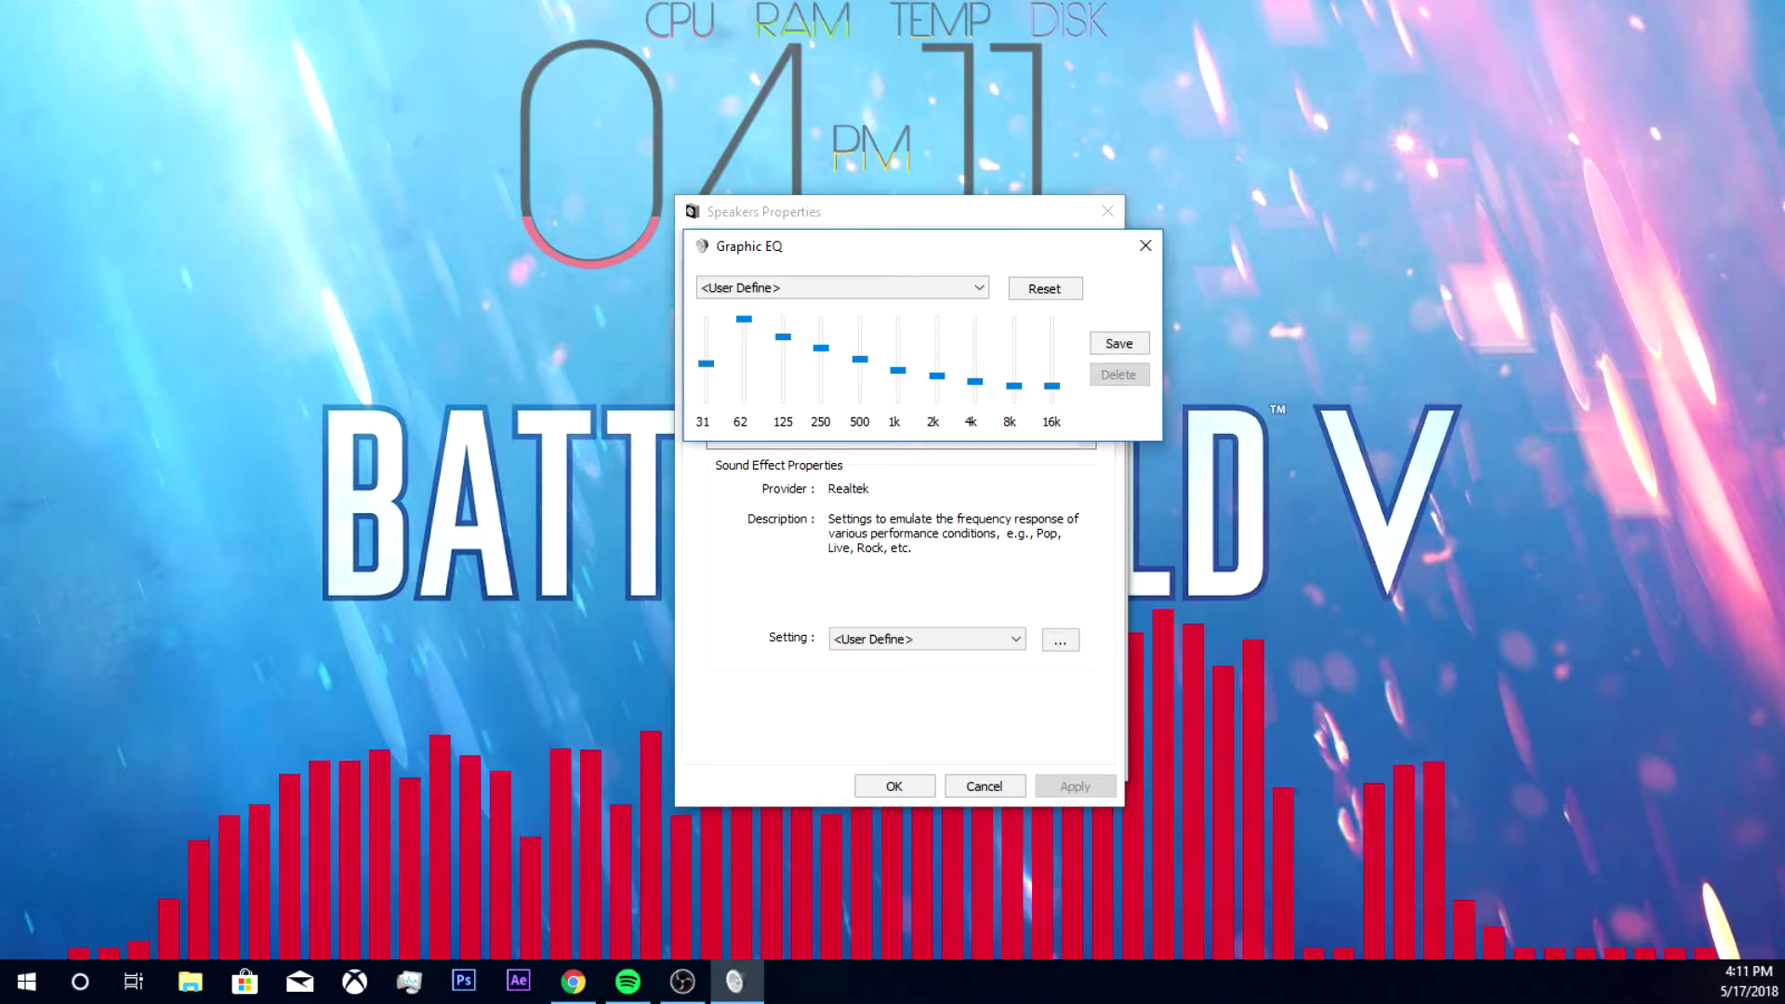
click(1119, 344)
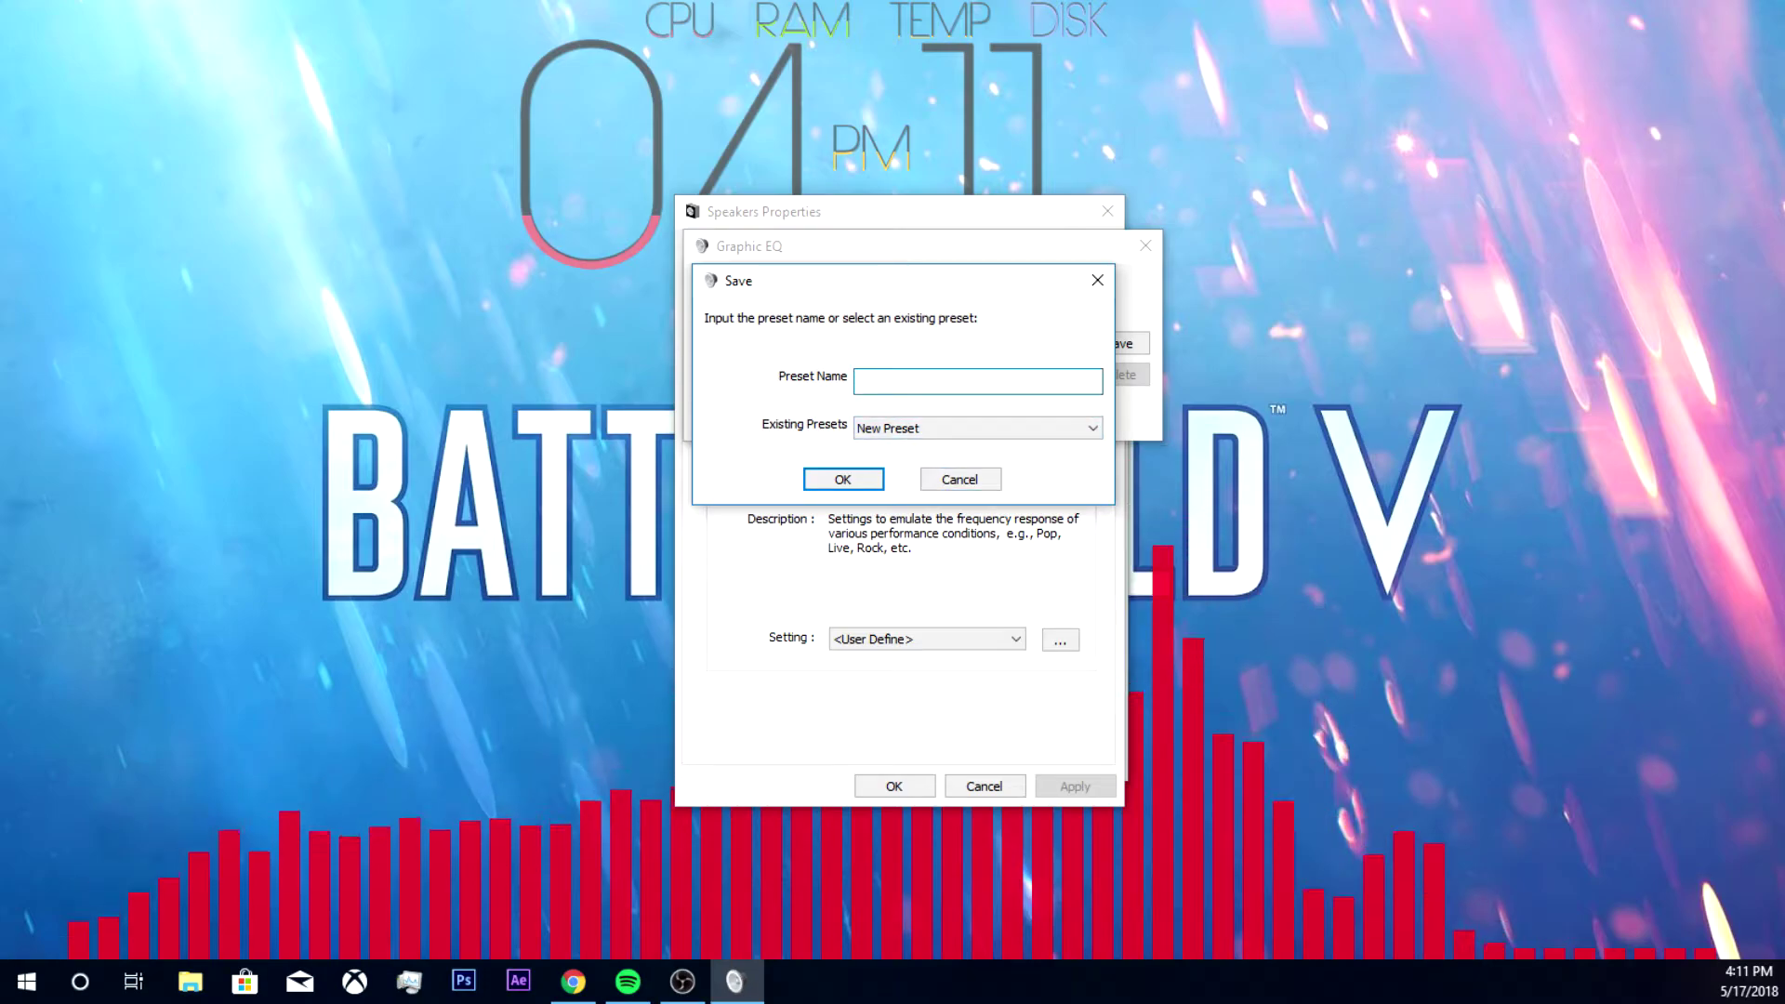
text(Ba)
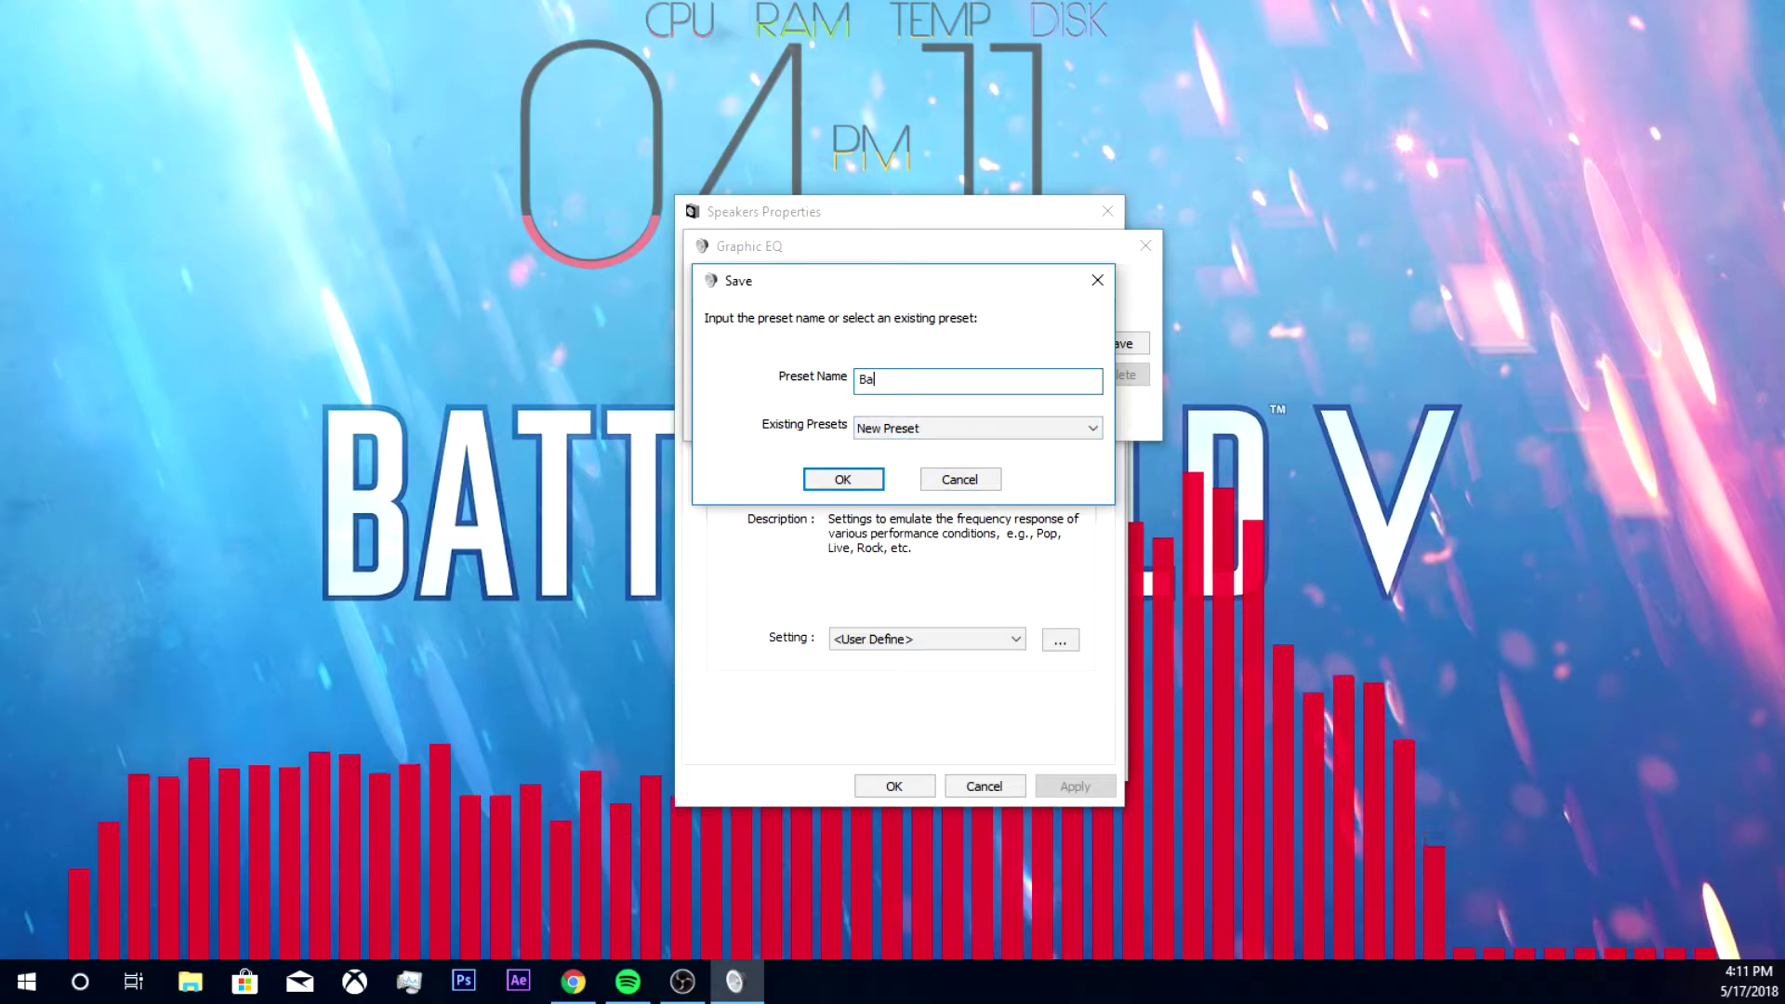
text(SS)
key(Return)
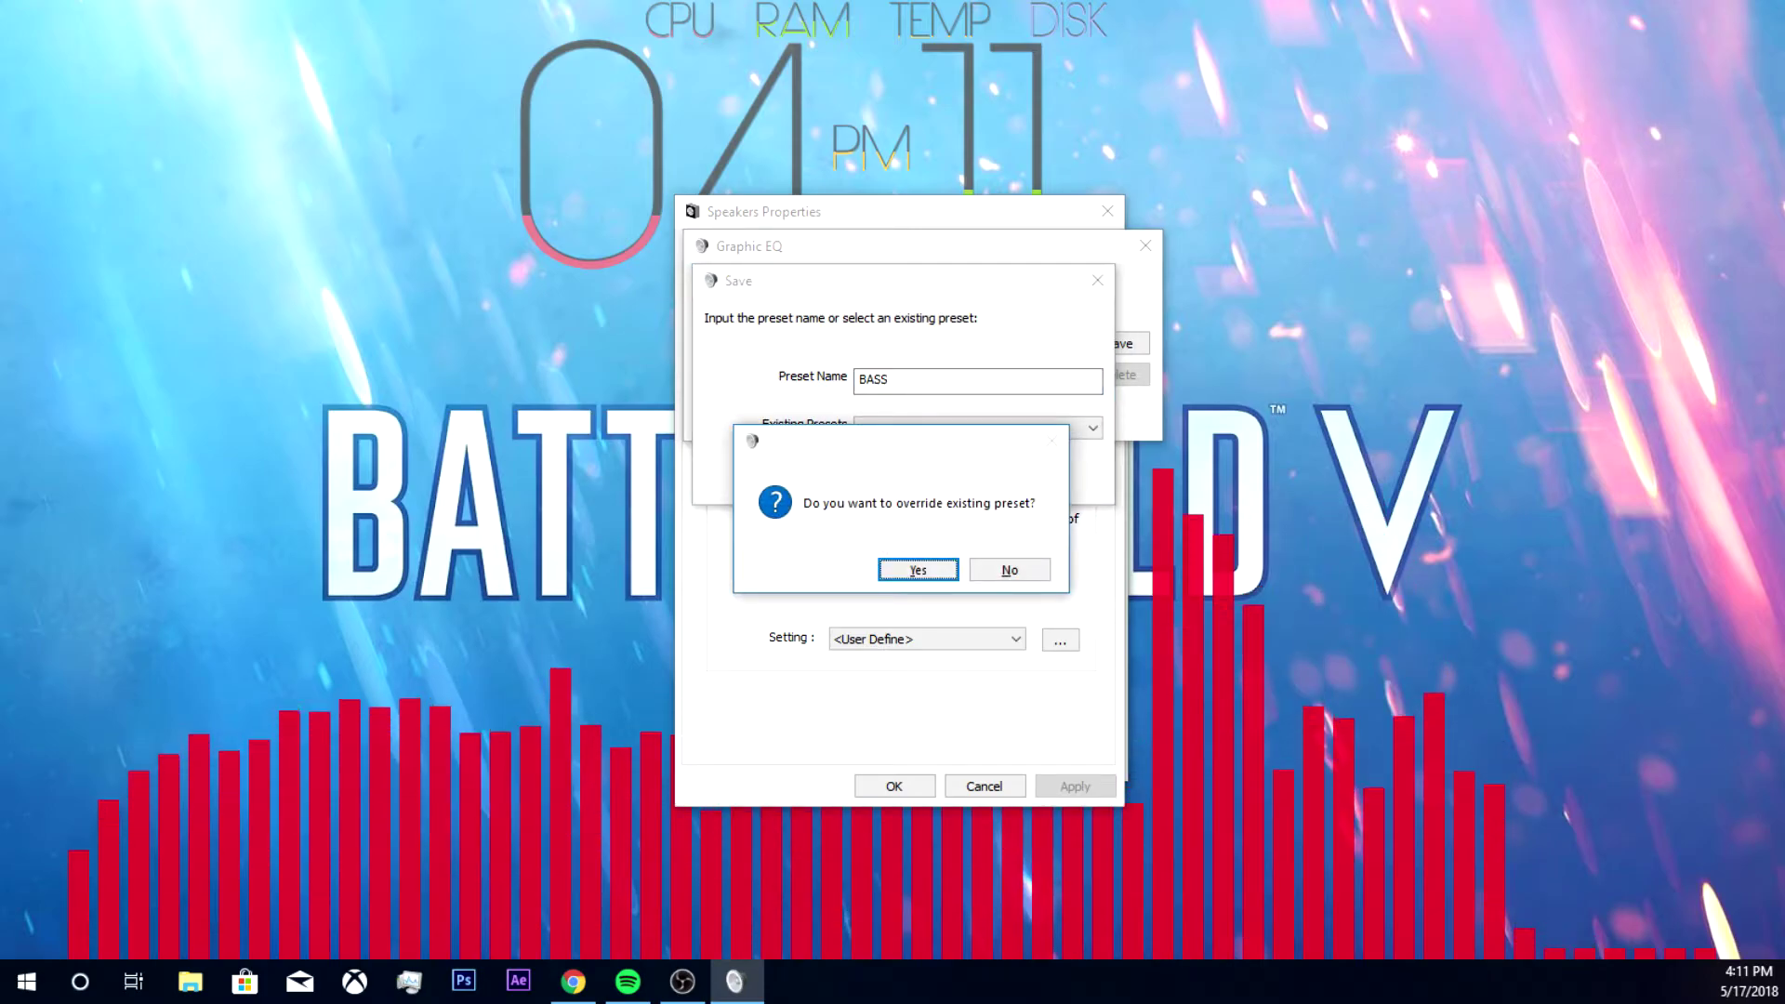
key(Return)
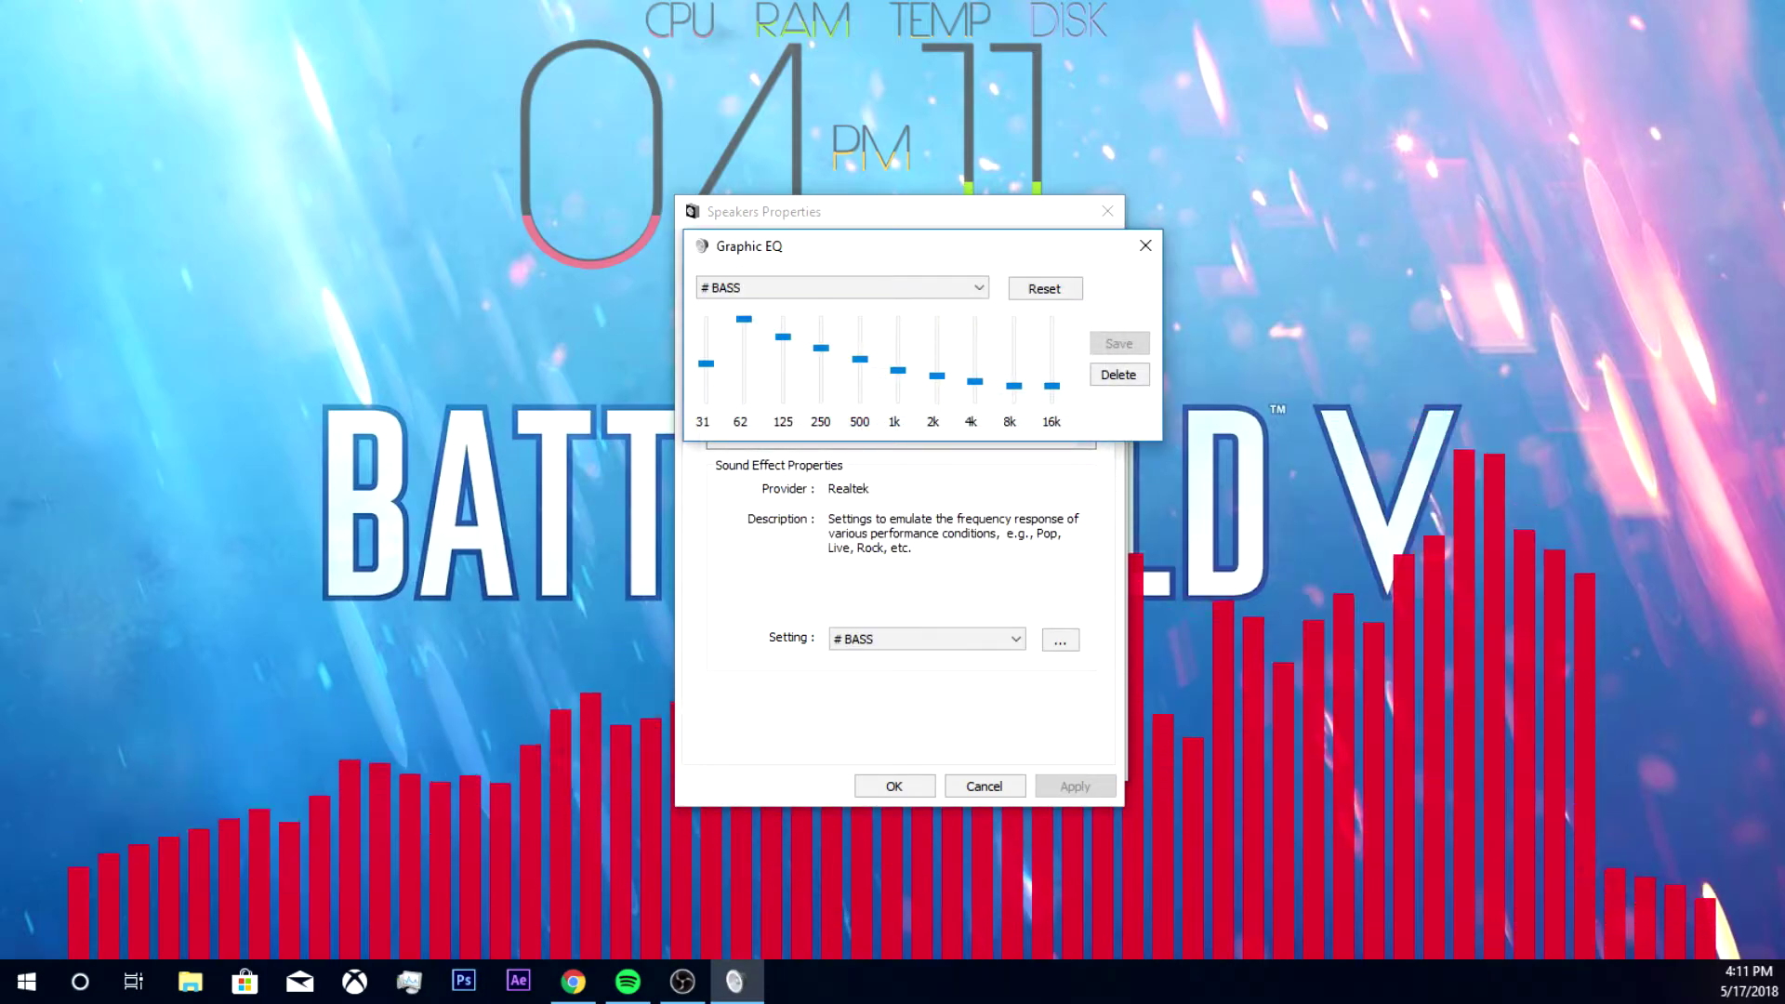
click(1145, 246)
Reopen the graphic equalizer for the BASS setting, set the 31 band to its minimum and return the 62 band to its maximum.
click(1015, 639)
click(851, 862)
click(1060, 639)
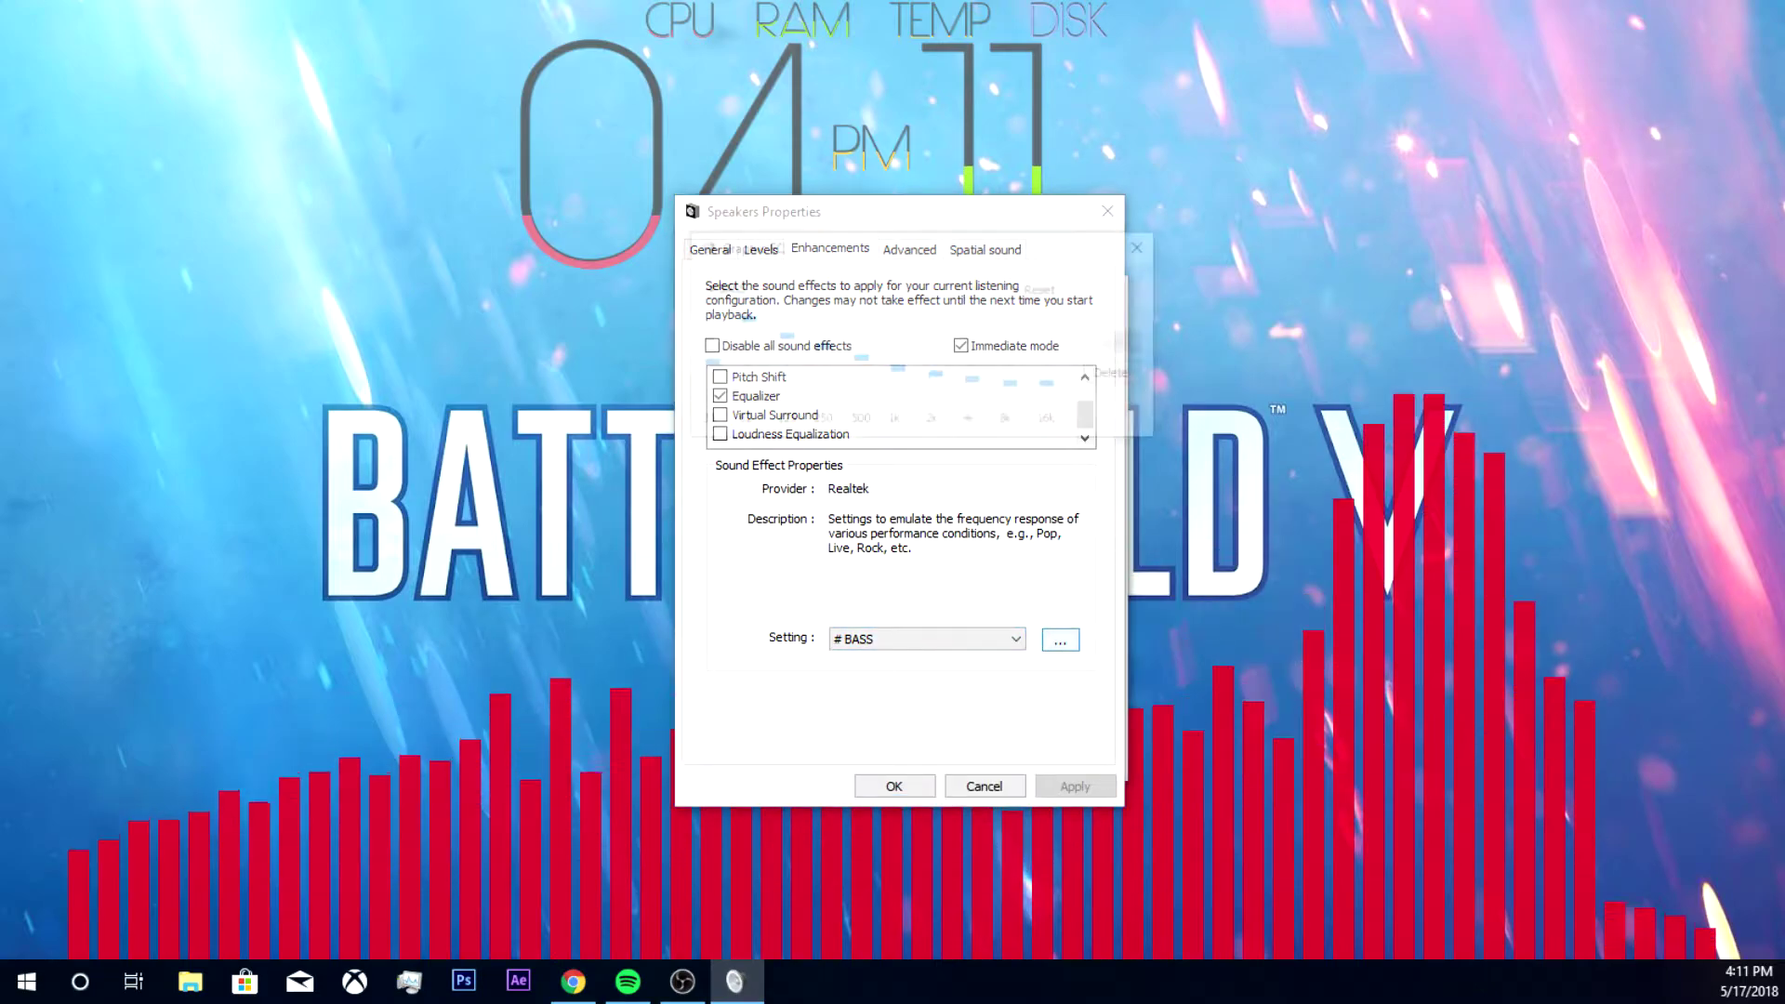
drag(743, 319, 744, 399)
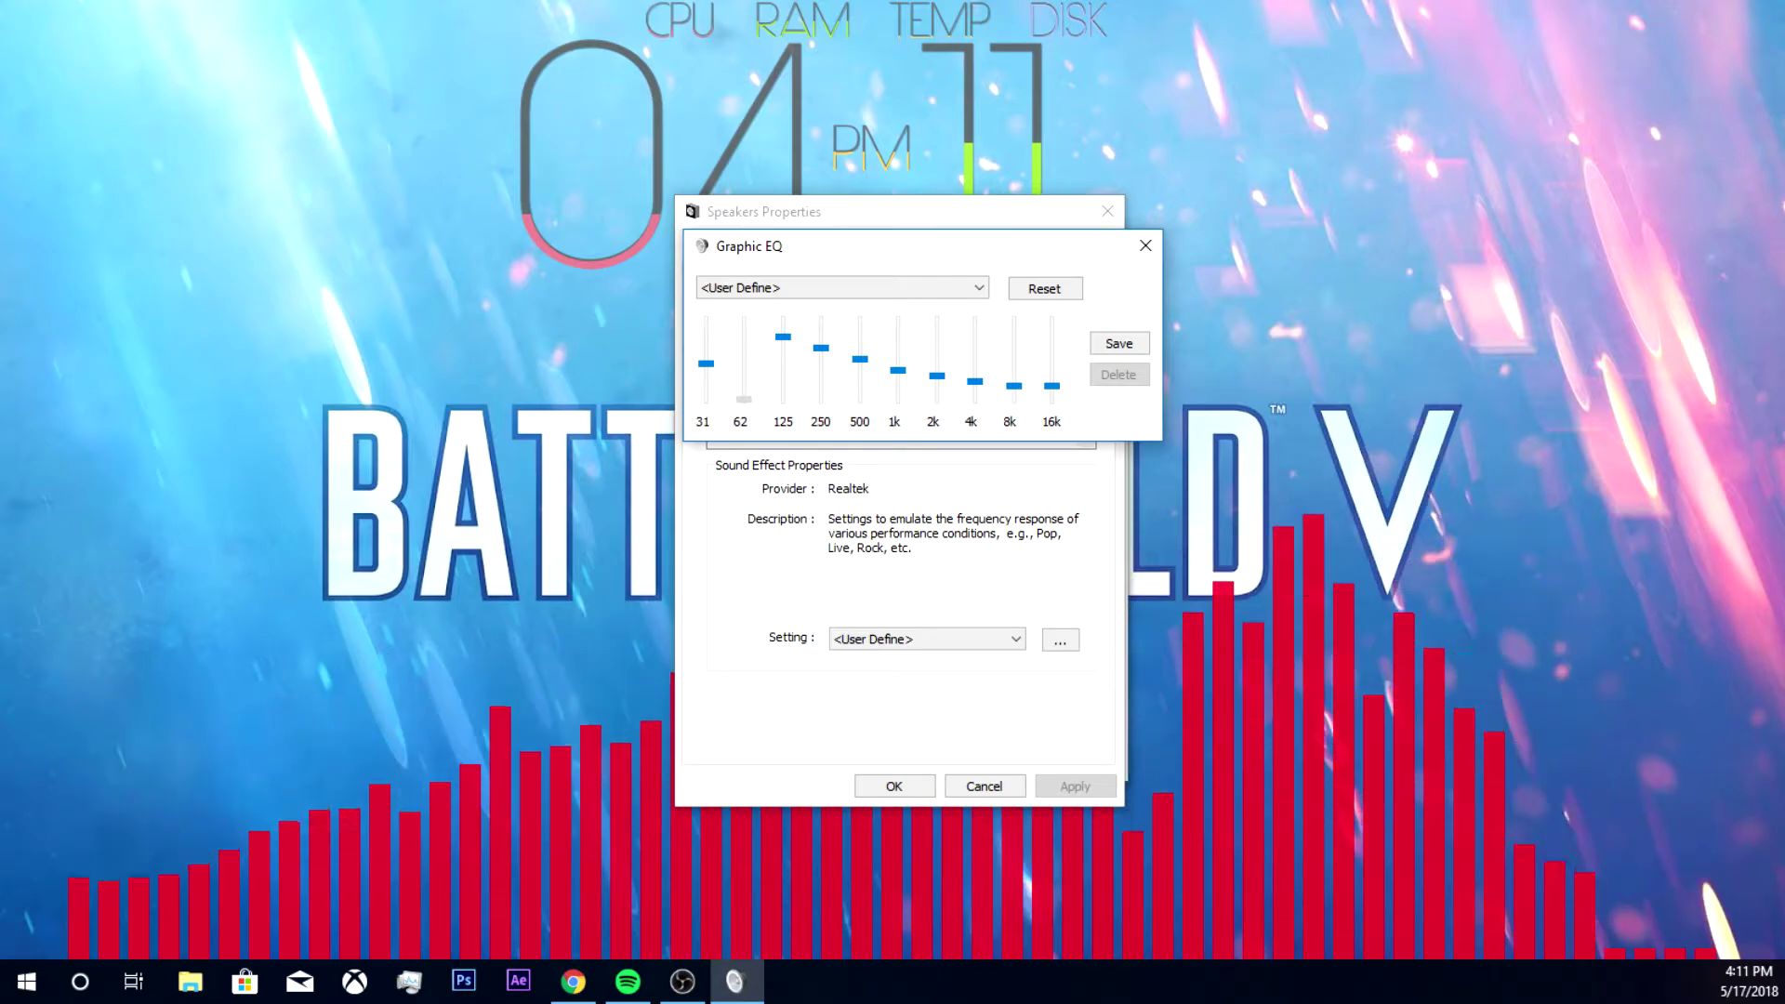
drag(743, 399, 744, 307)
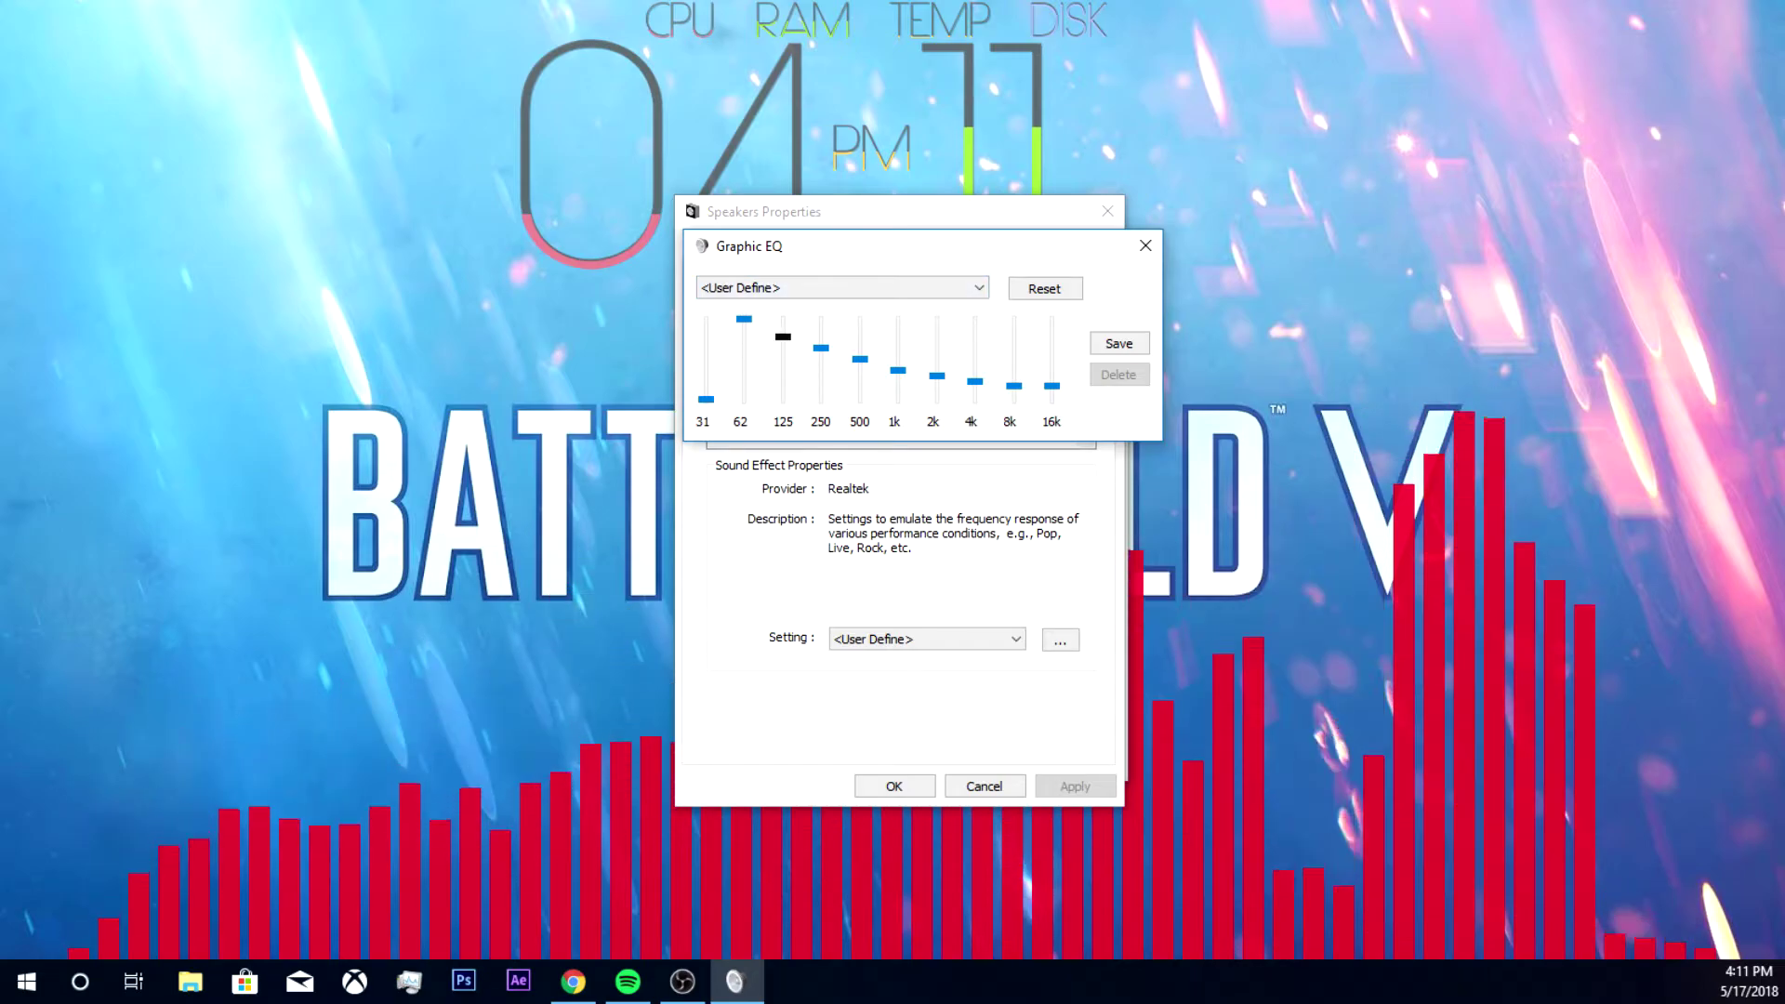
Lower the 125, 250, 500, 1k and 2k bands into a falling curve, keeping 4k, 8k and 16k slightly below the middle.
drag(821, 365, 859, 368)
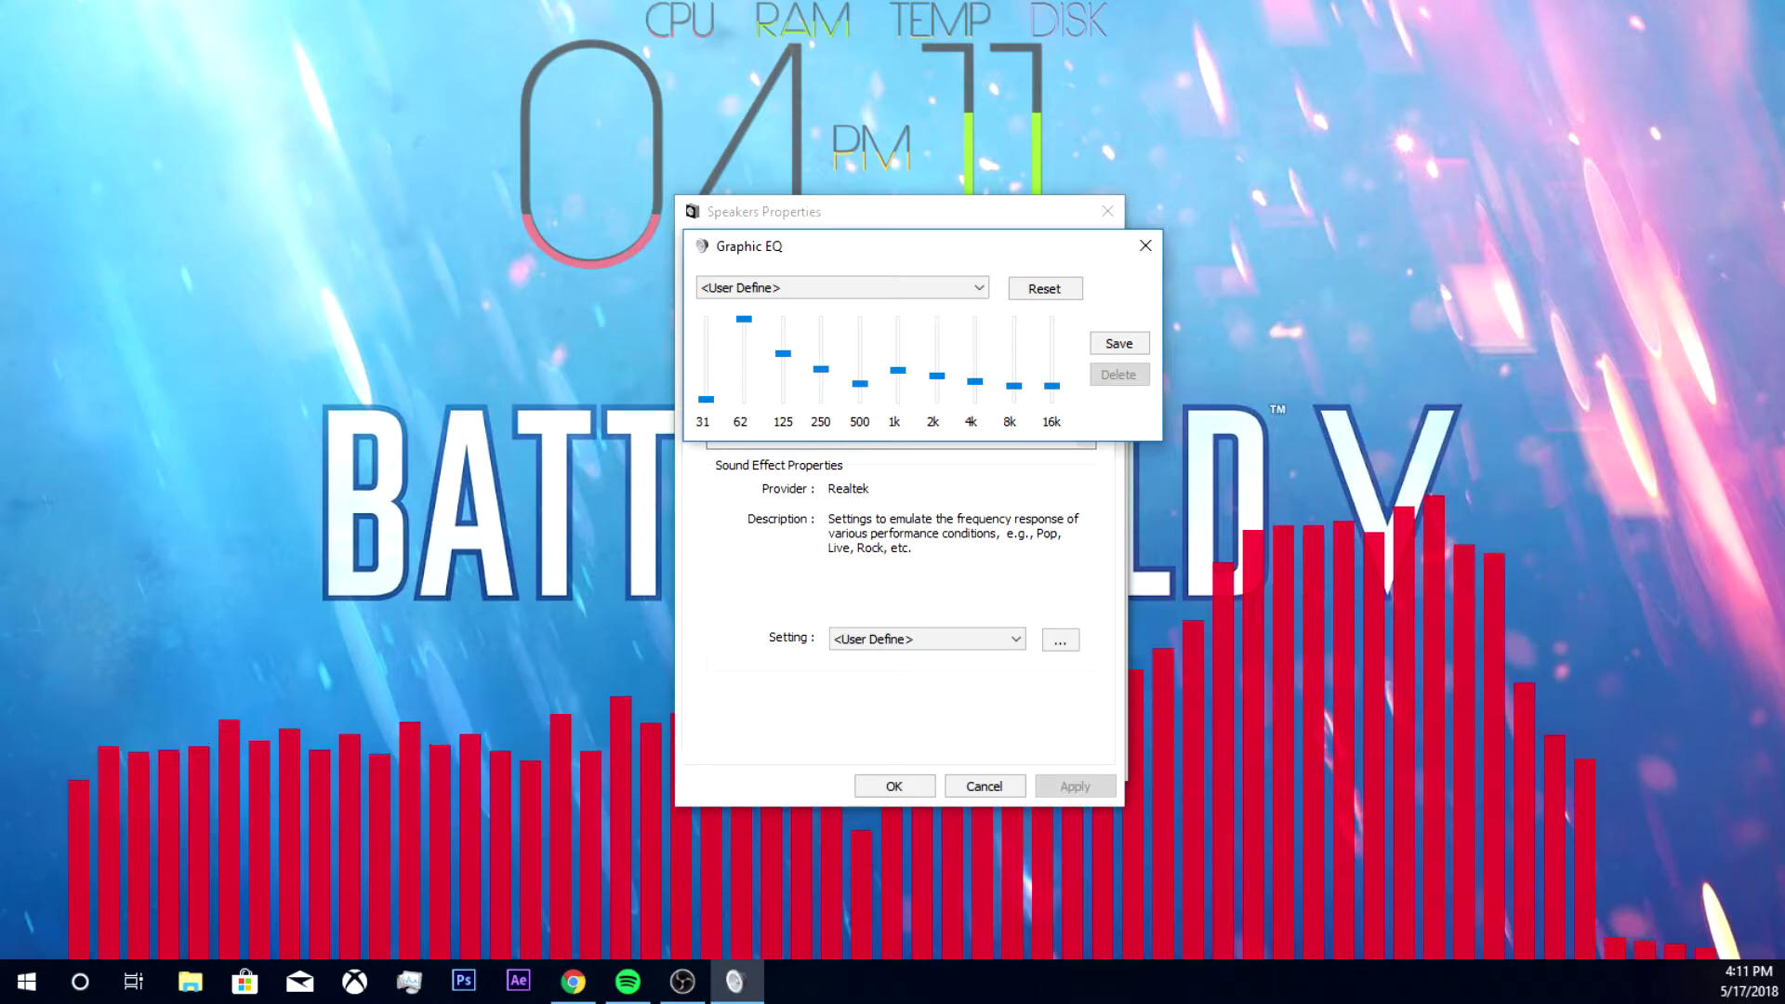
drag(897, 370, 897, 385)
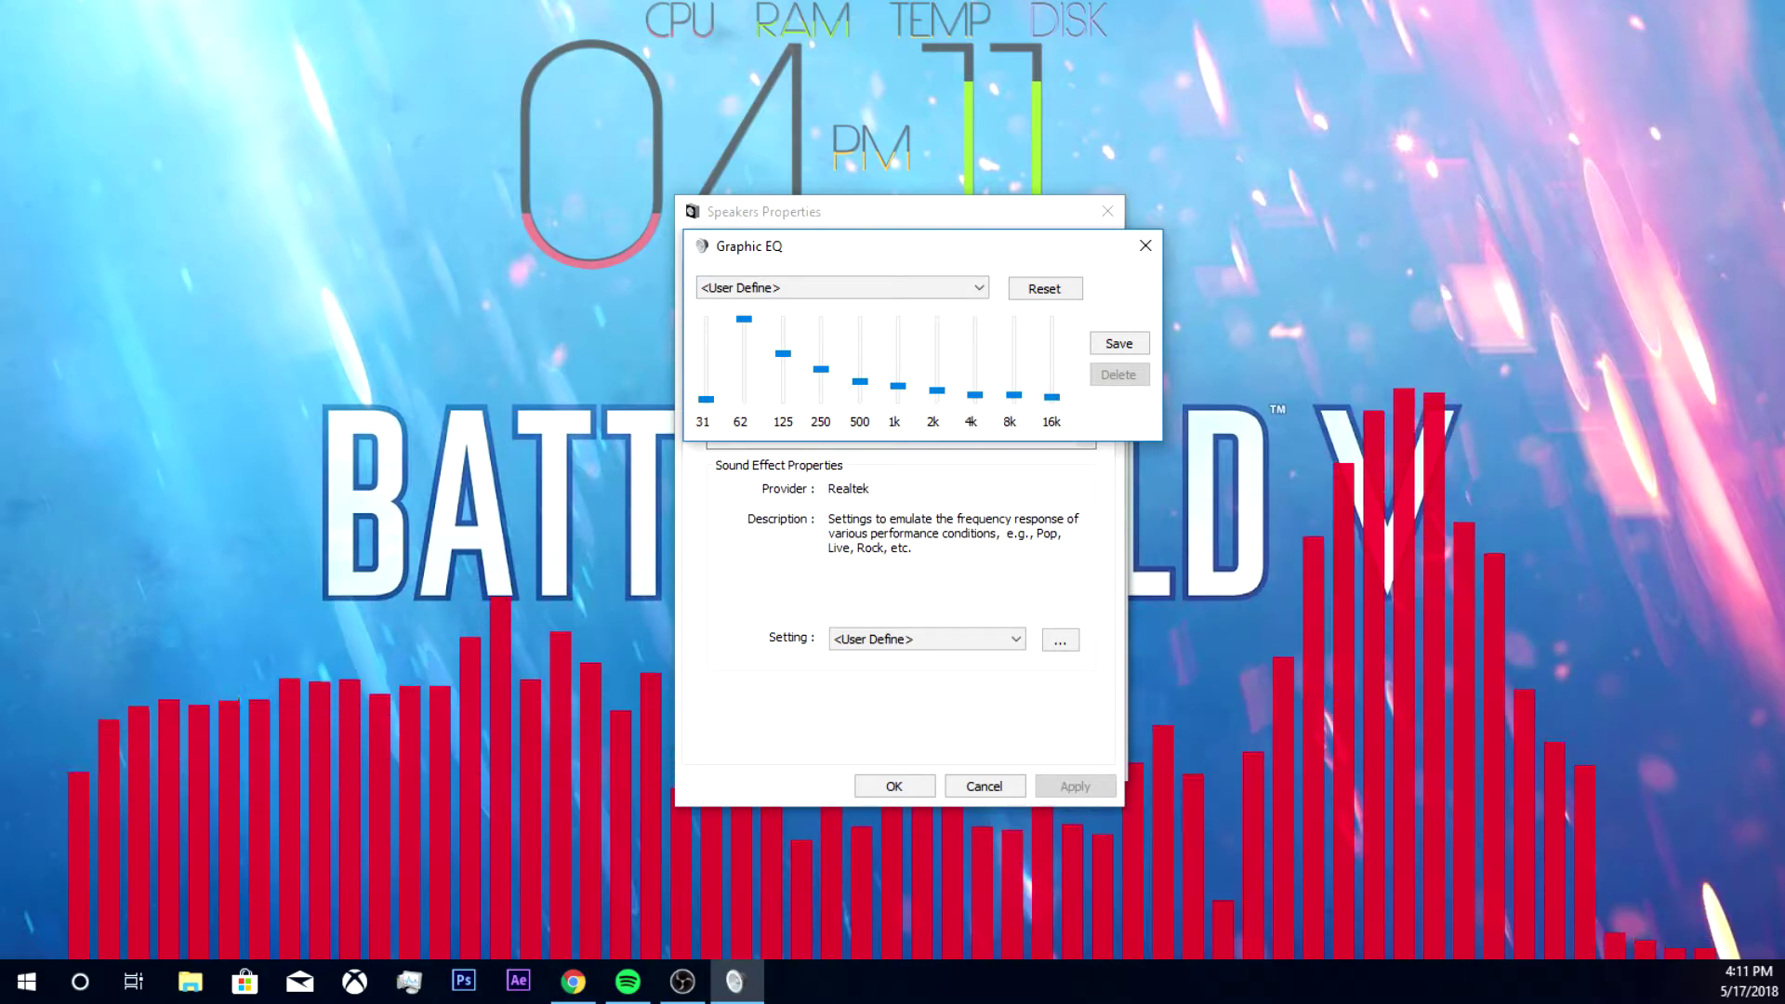
drag(974, 395, 1013, 385)
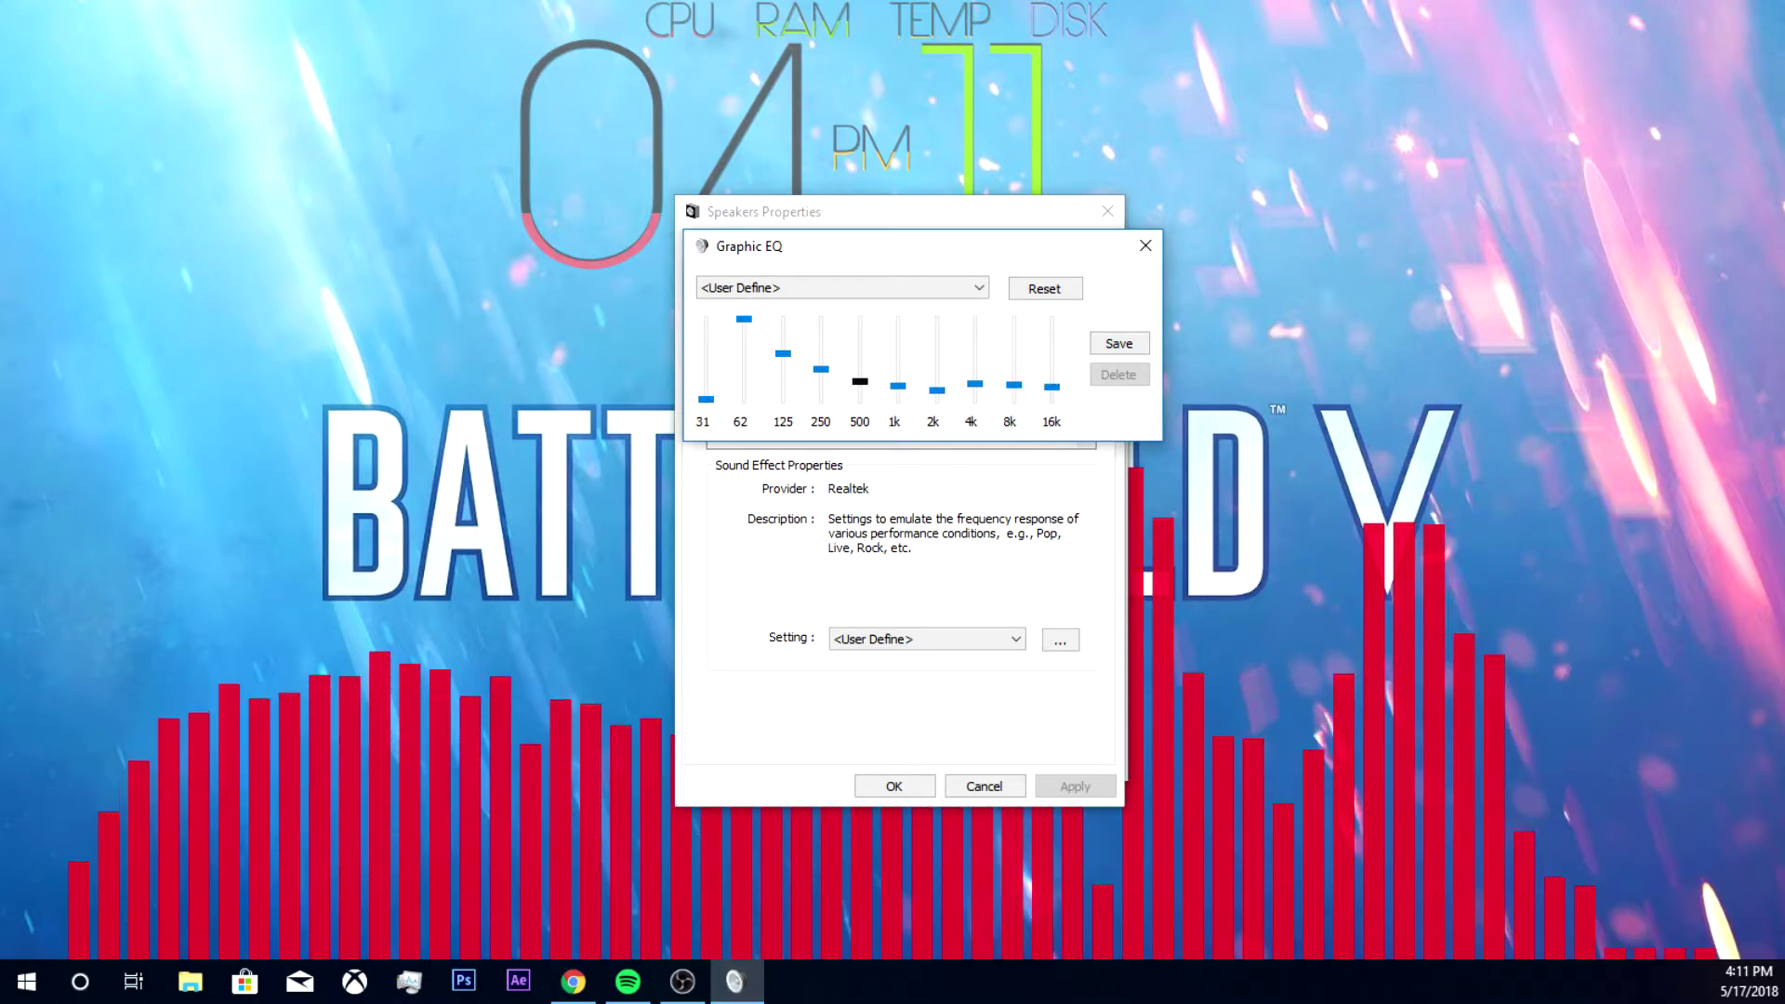
click(897, 385)
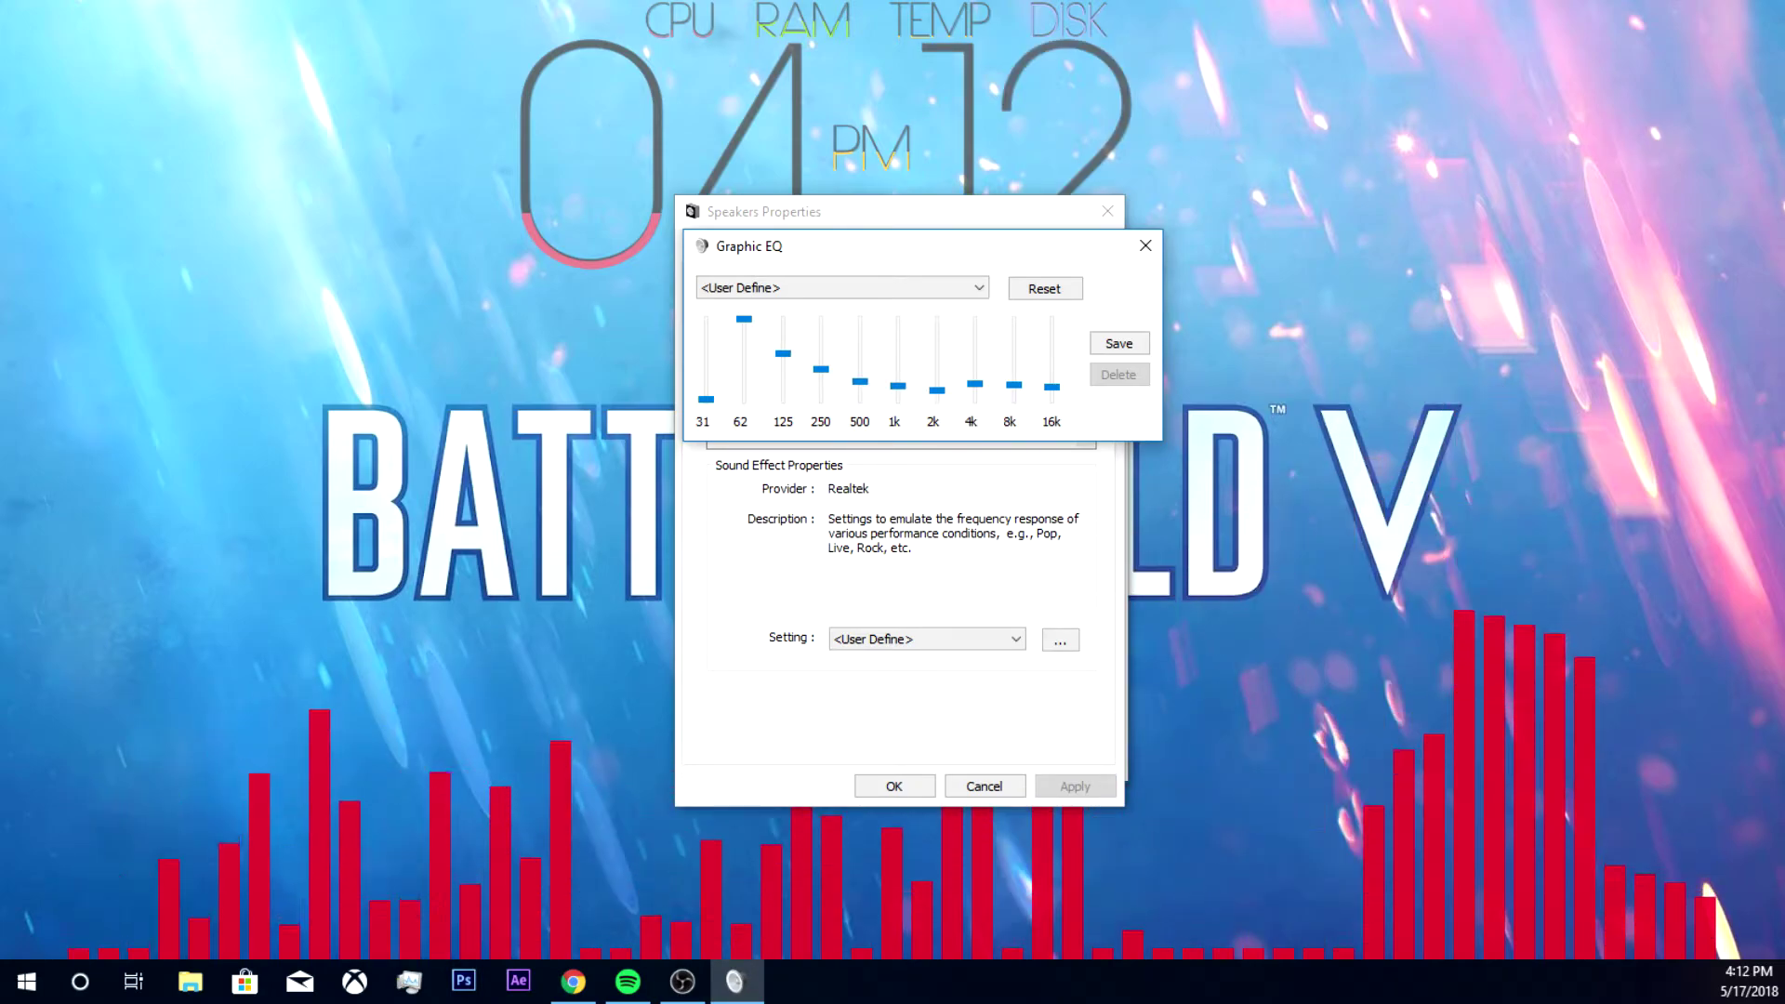
Lower the 62 band slightly from its maximum and raise the 31 band to just above the middle.
drag(743, 319, 744, 335)
drag(706, 399, 705, 348)
click(1118, 343)
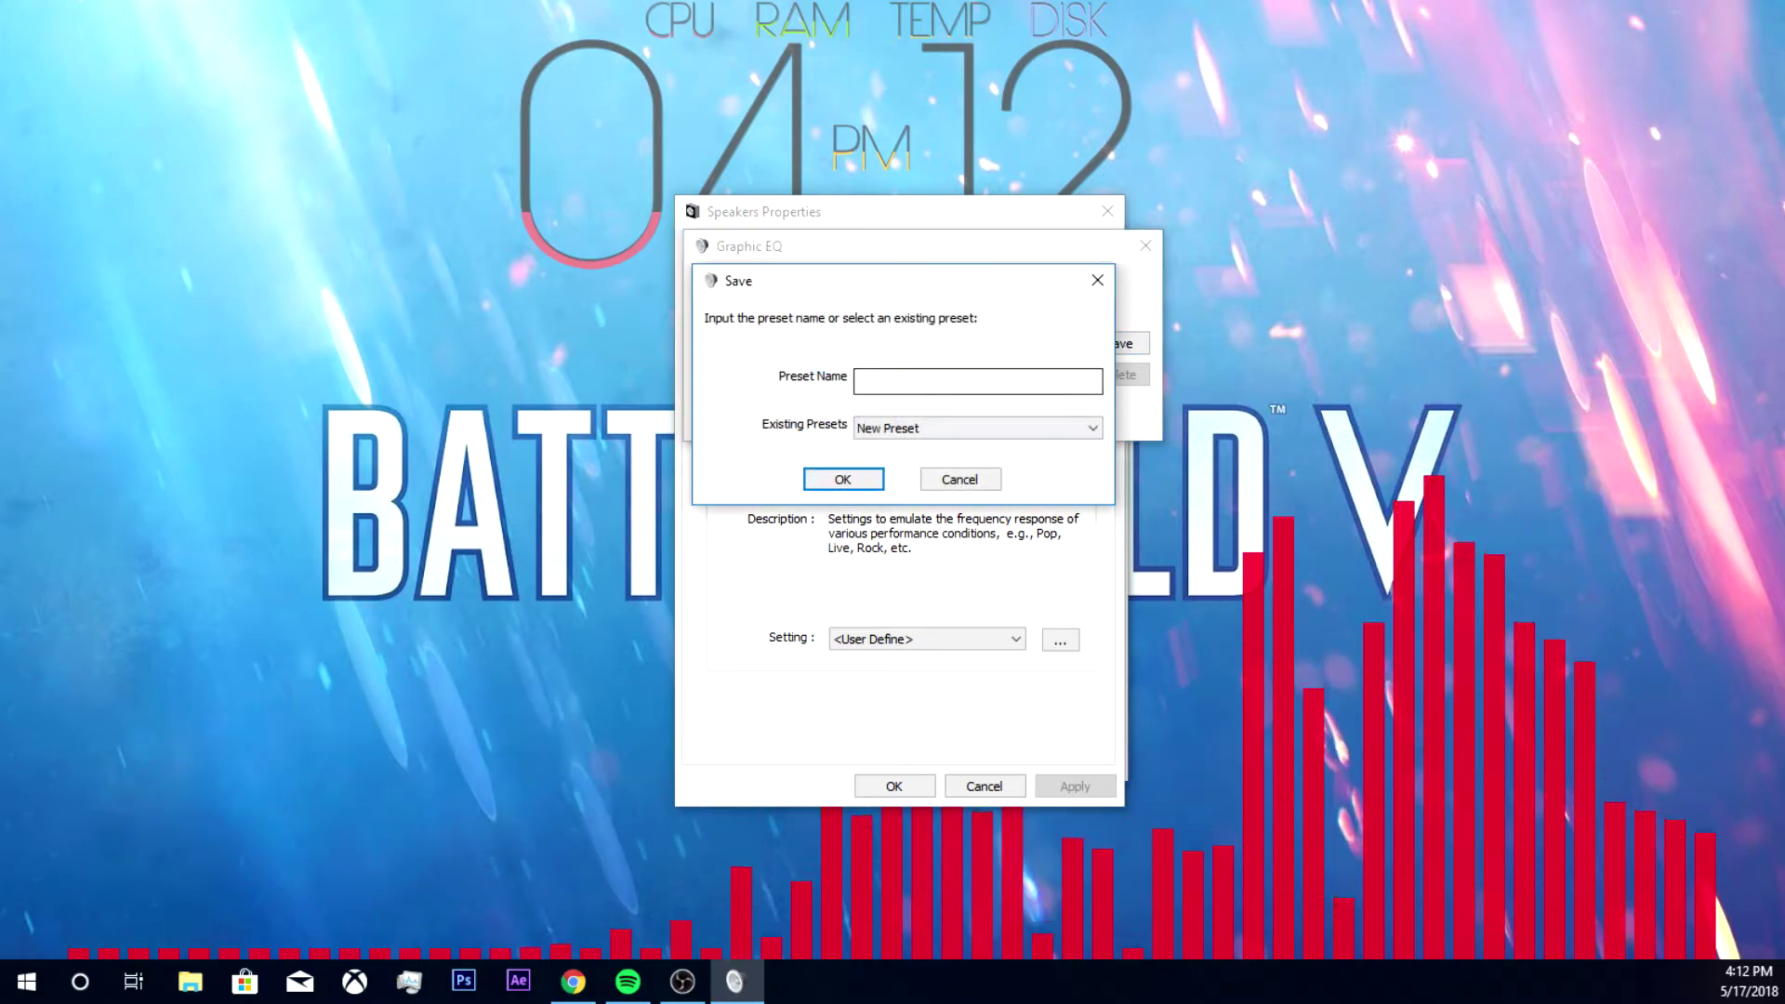
click(1096, 280)
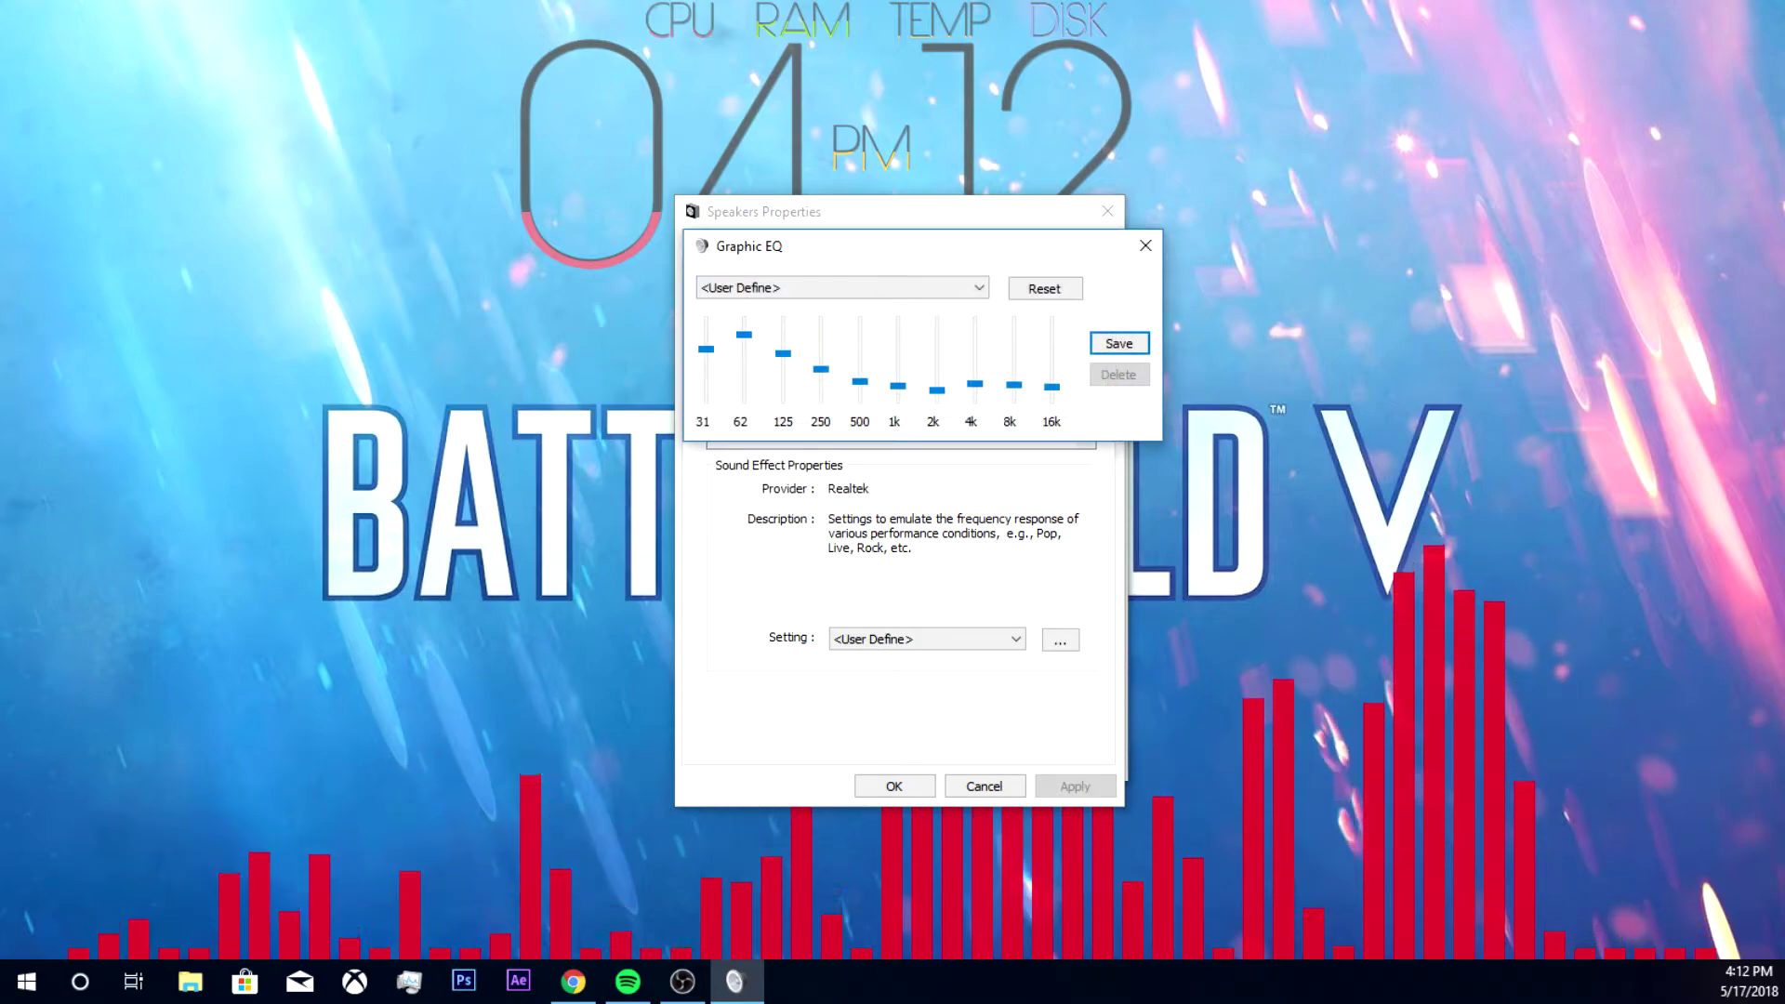
Switch to Spotify, dismiss the advertisement and play the song No Lullaby from the NCS | Releases playlist.
click(627, 982)
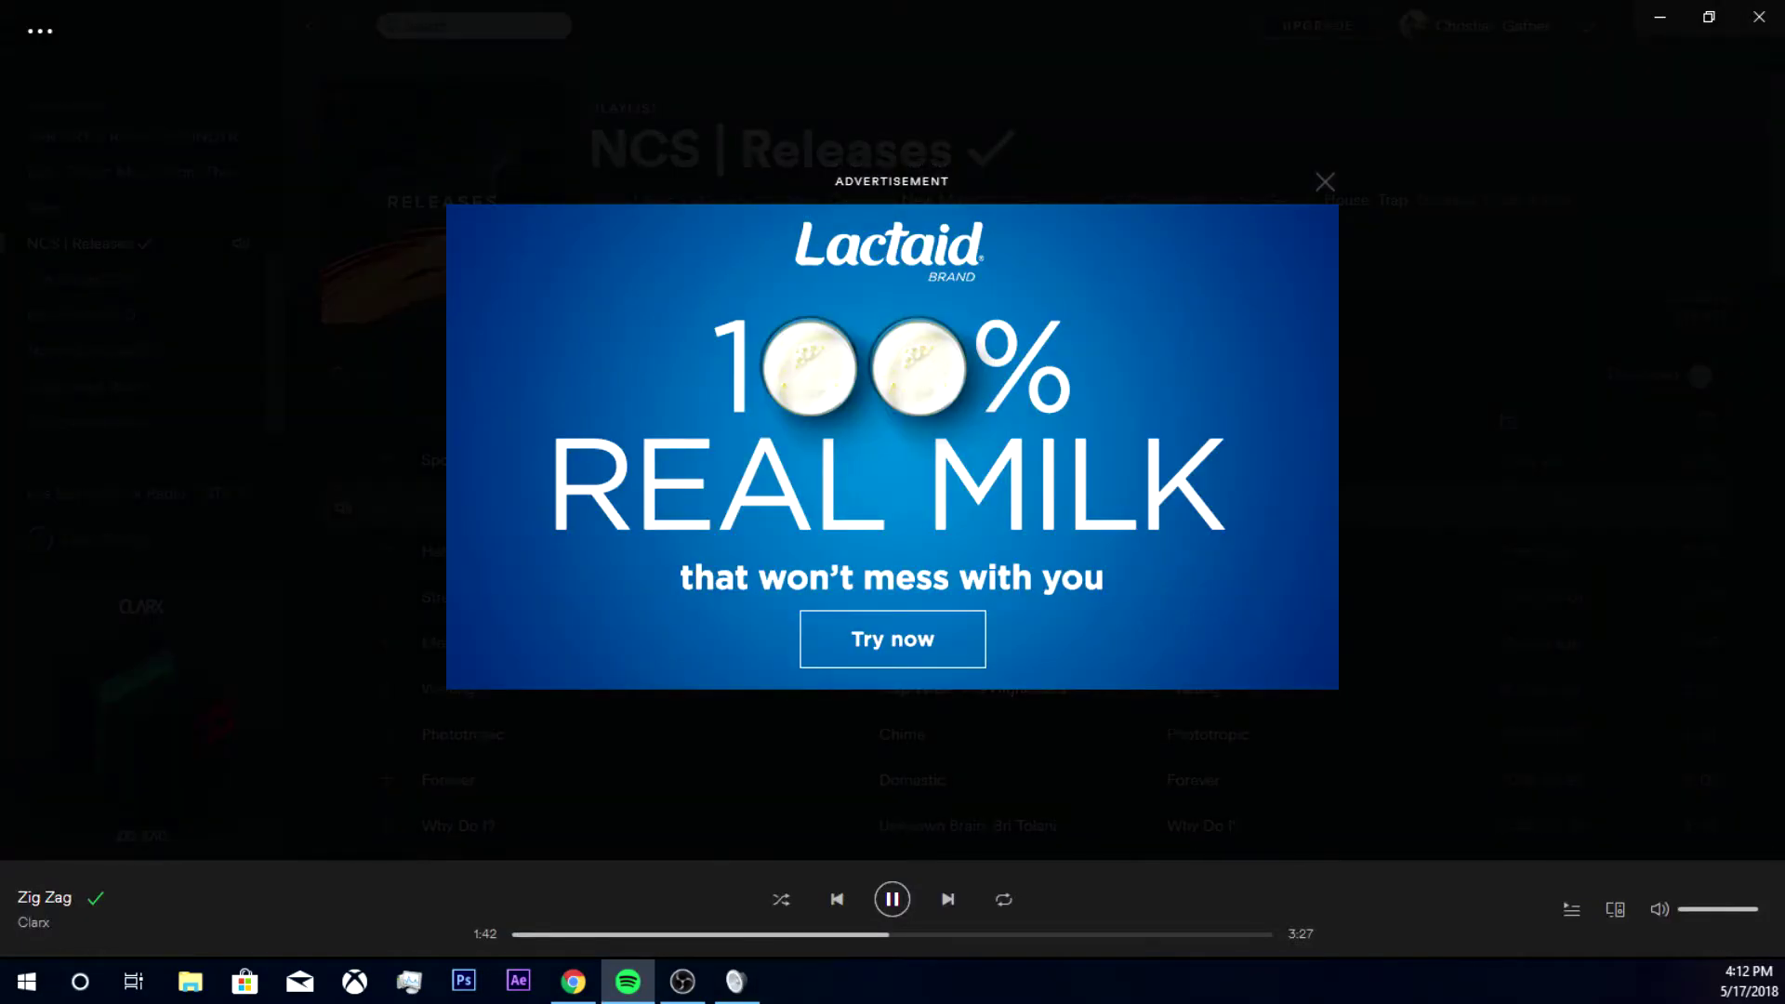
click(1325, 183)
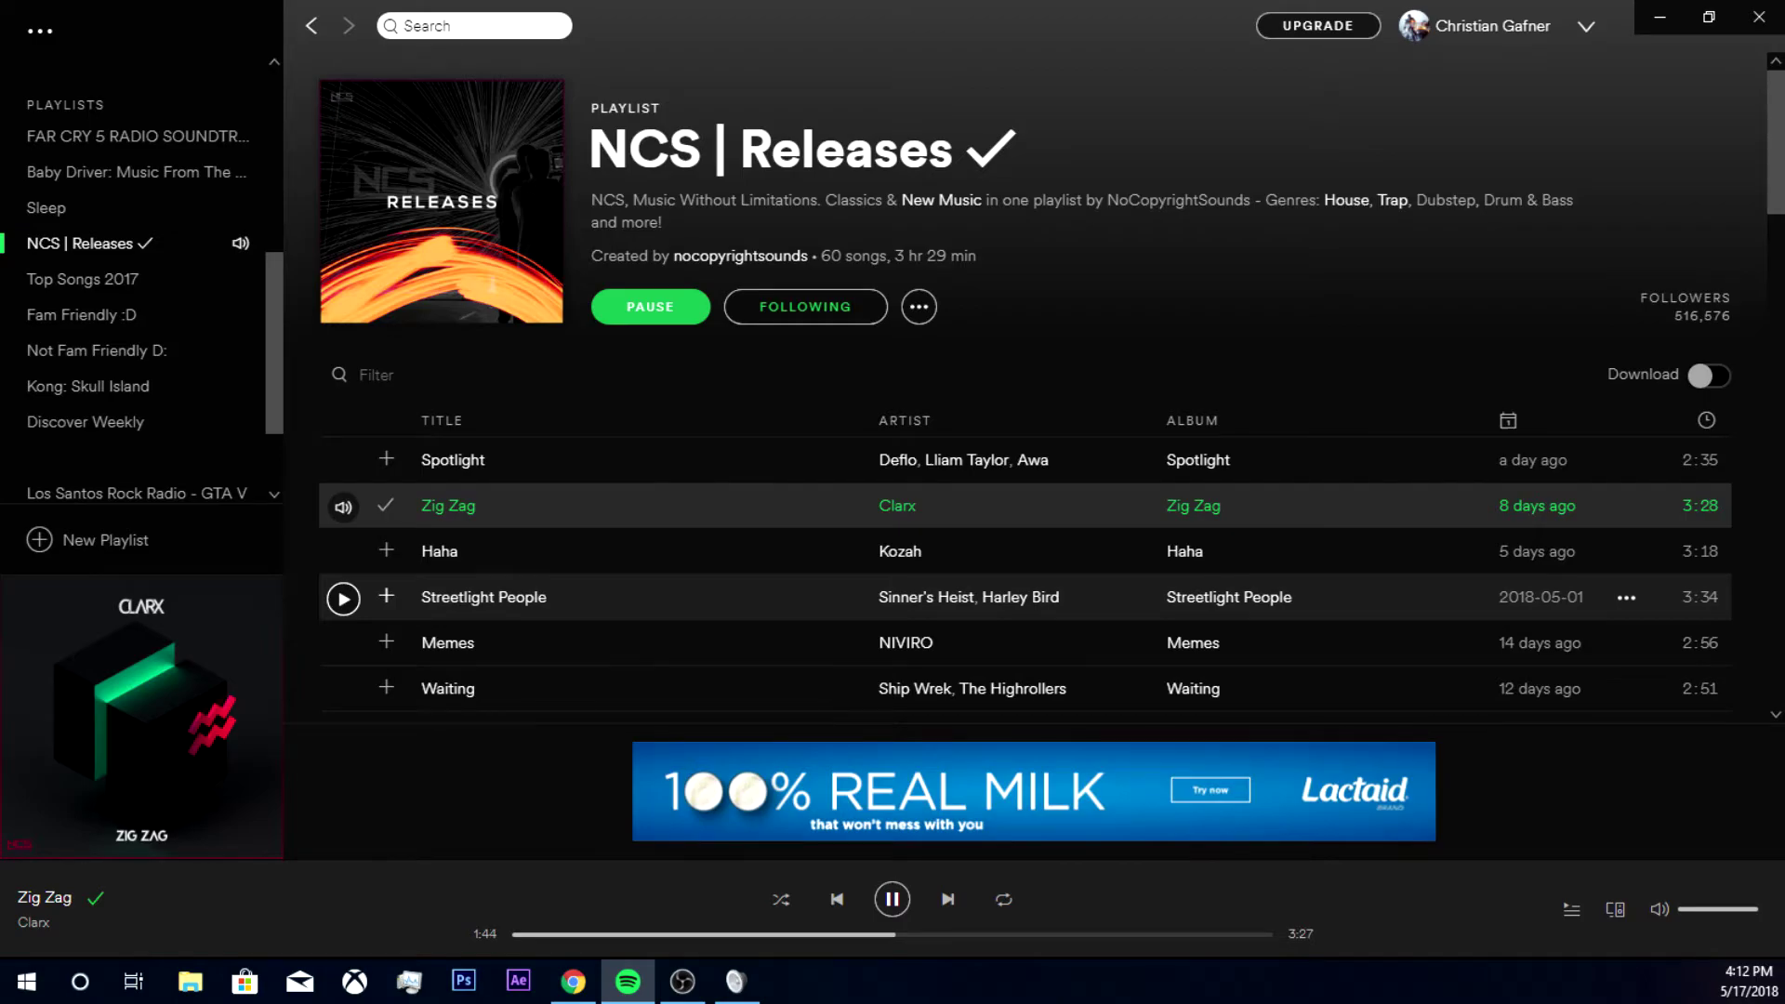
scroll(343, 598, down, 6)
scroll(1022, 492, down, 3)
scroll(1023, 493, up, 4)
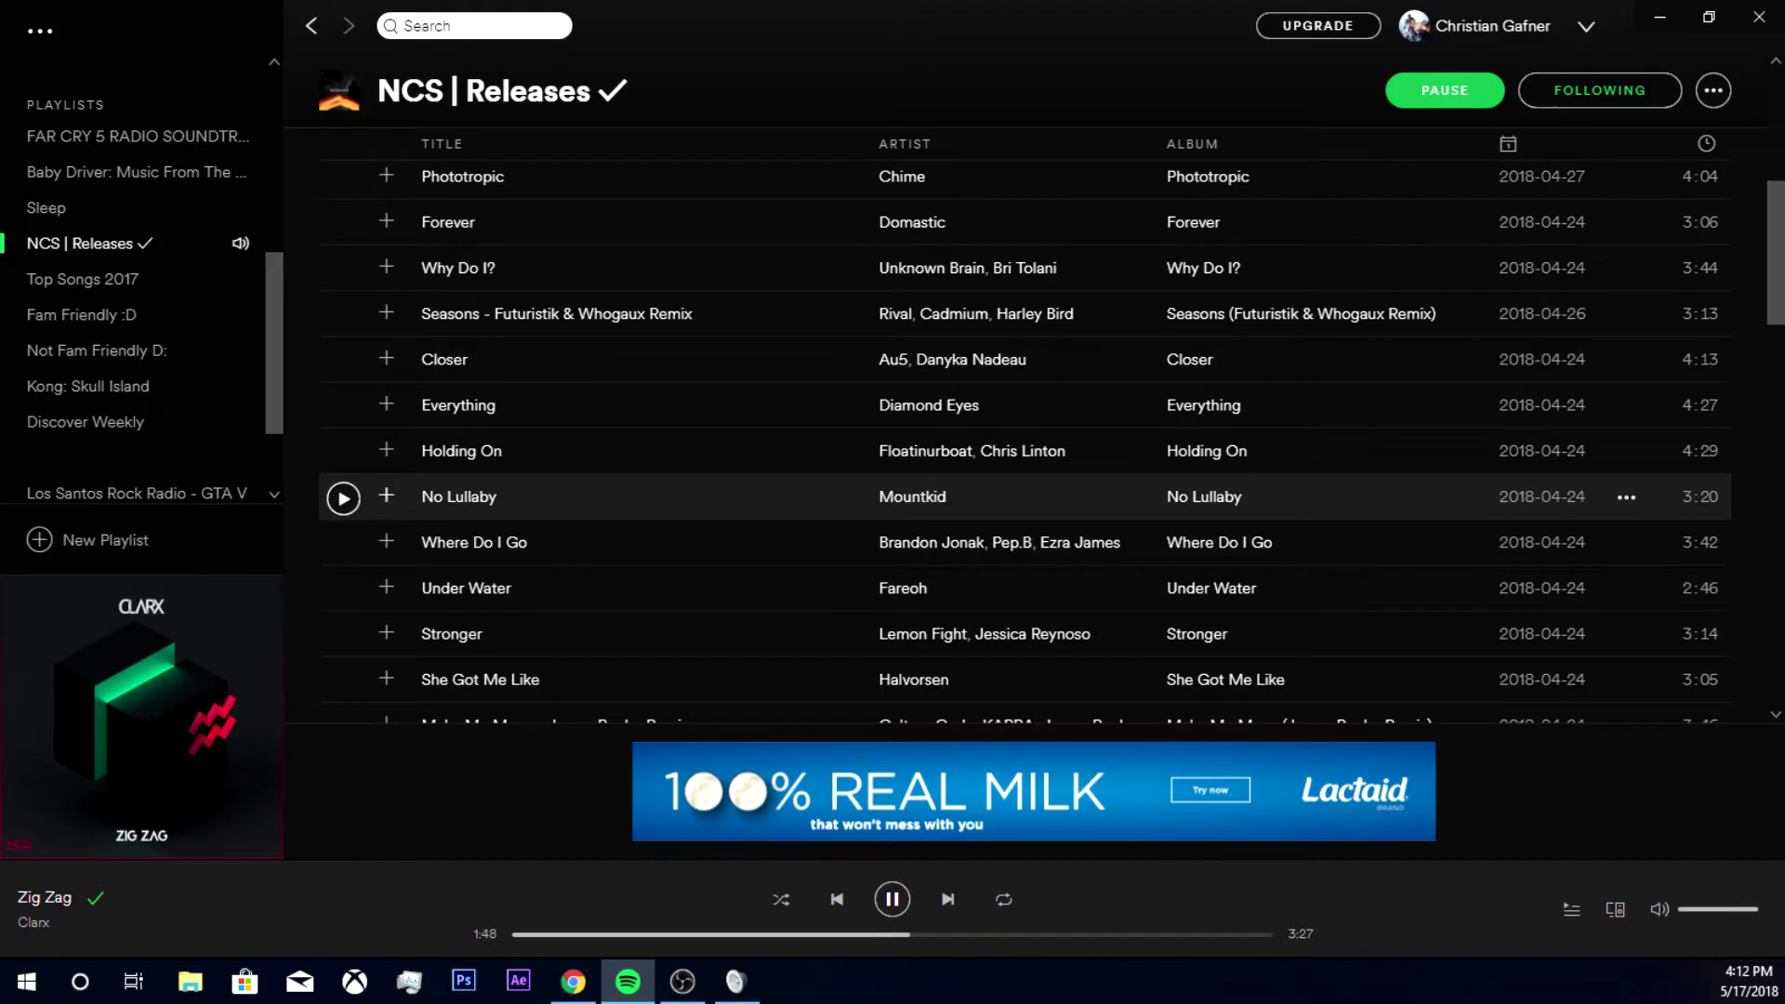
click(343, 498)
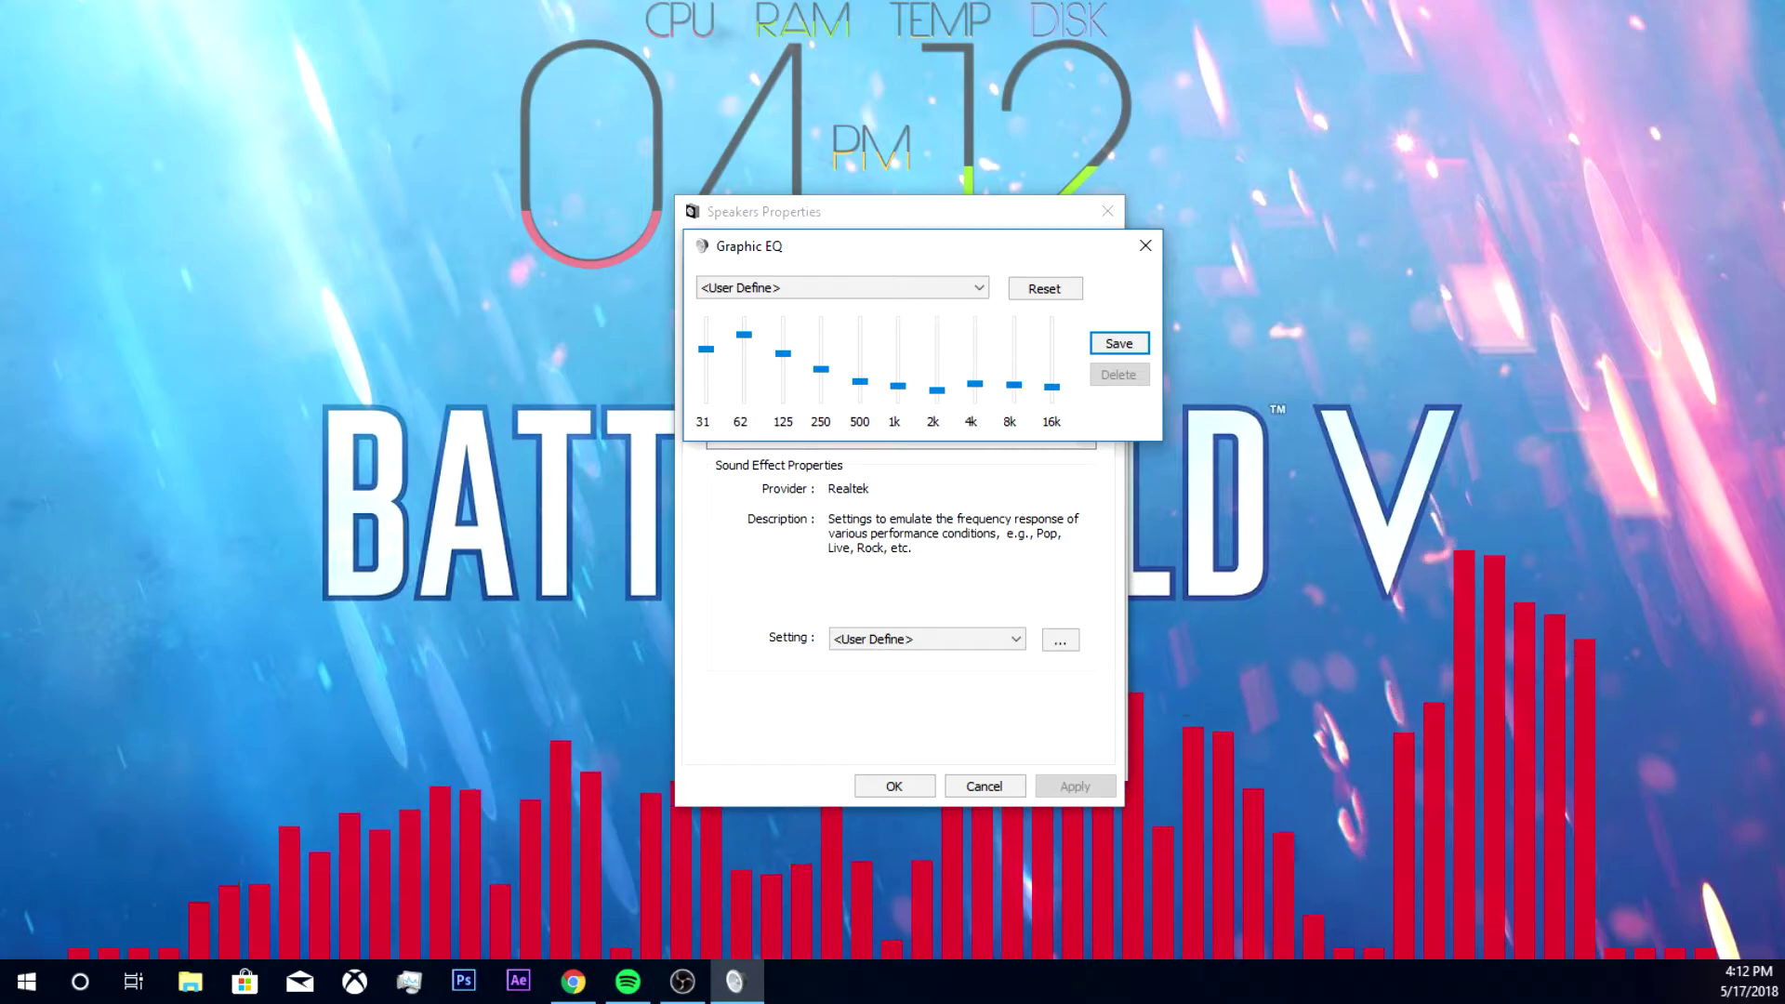
Return to the graphic equalizer, save the curve over the existing BASS preset and close the equalizer.
click(1119, 344)
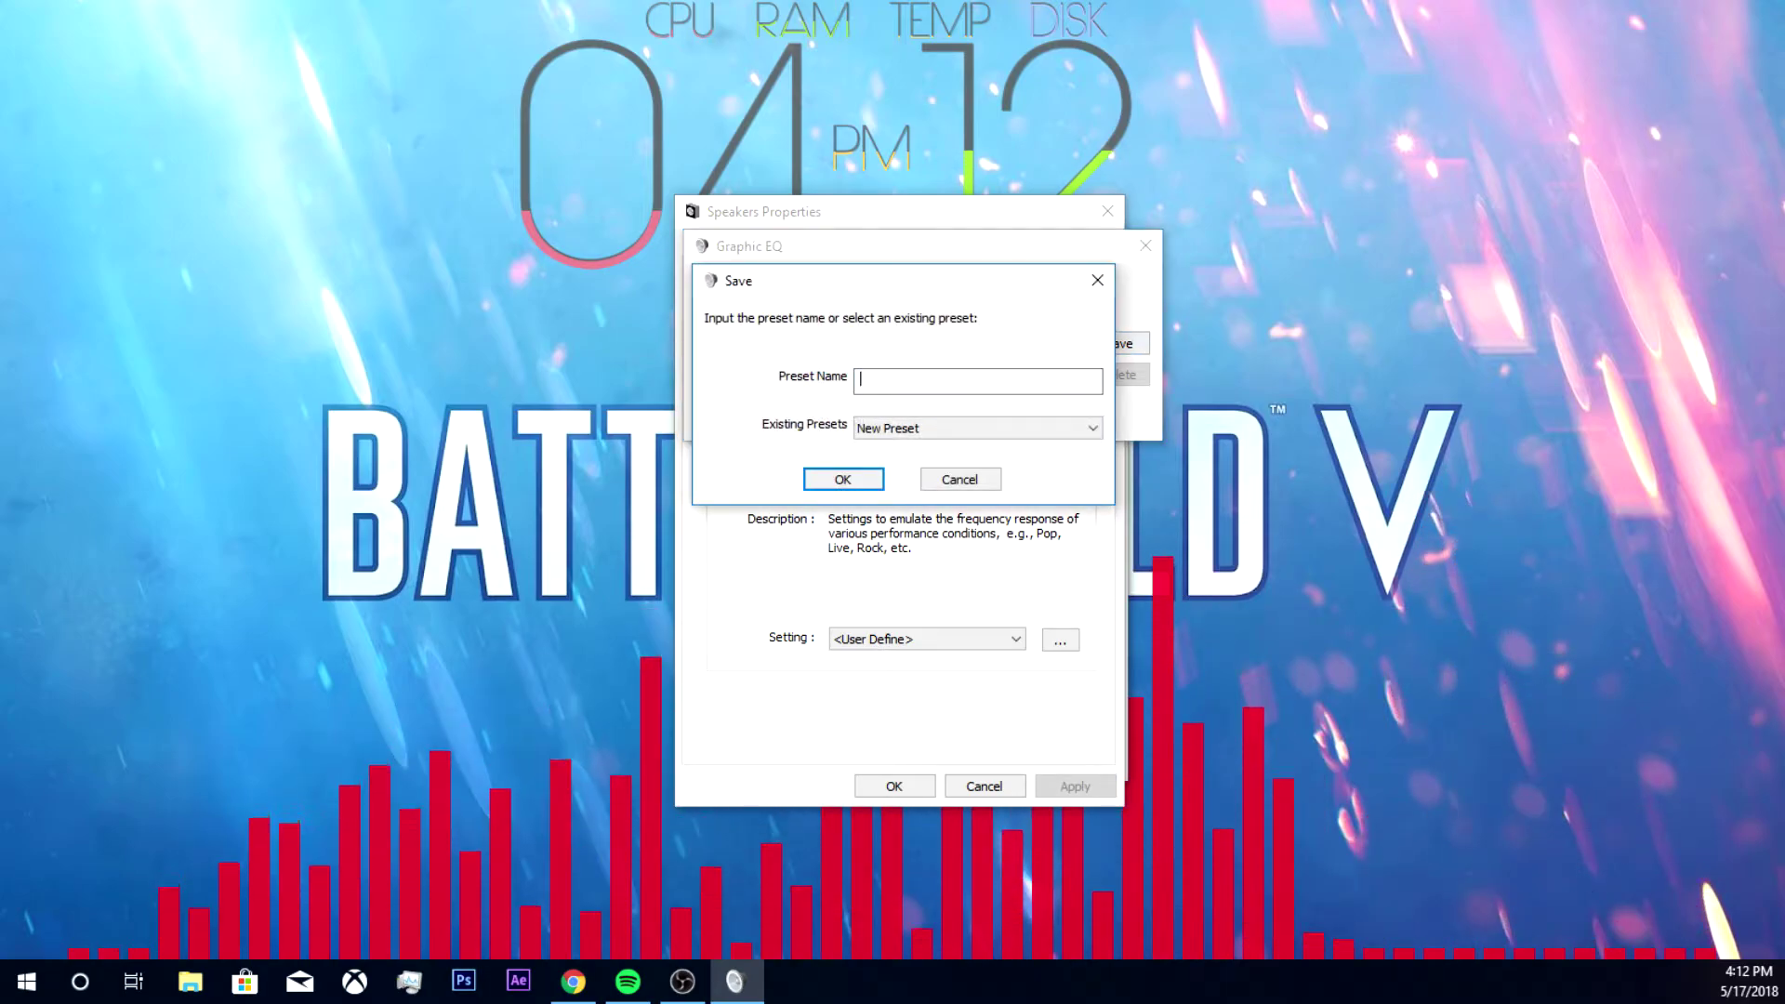
text(BA)
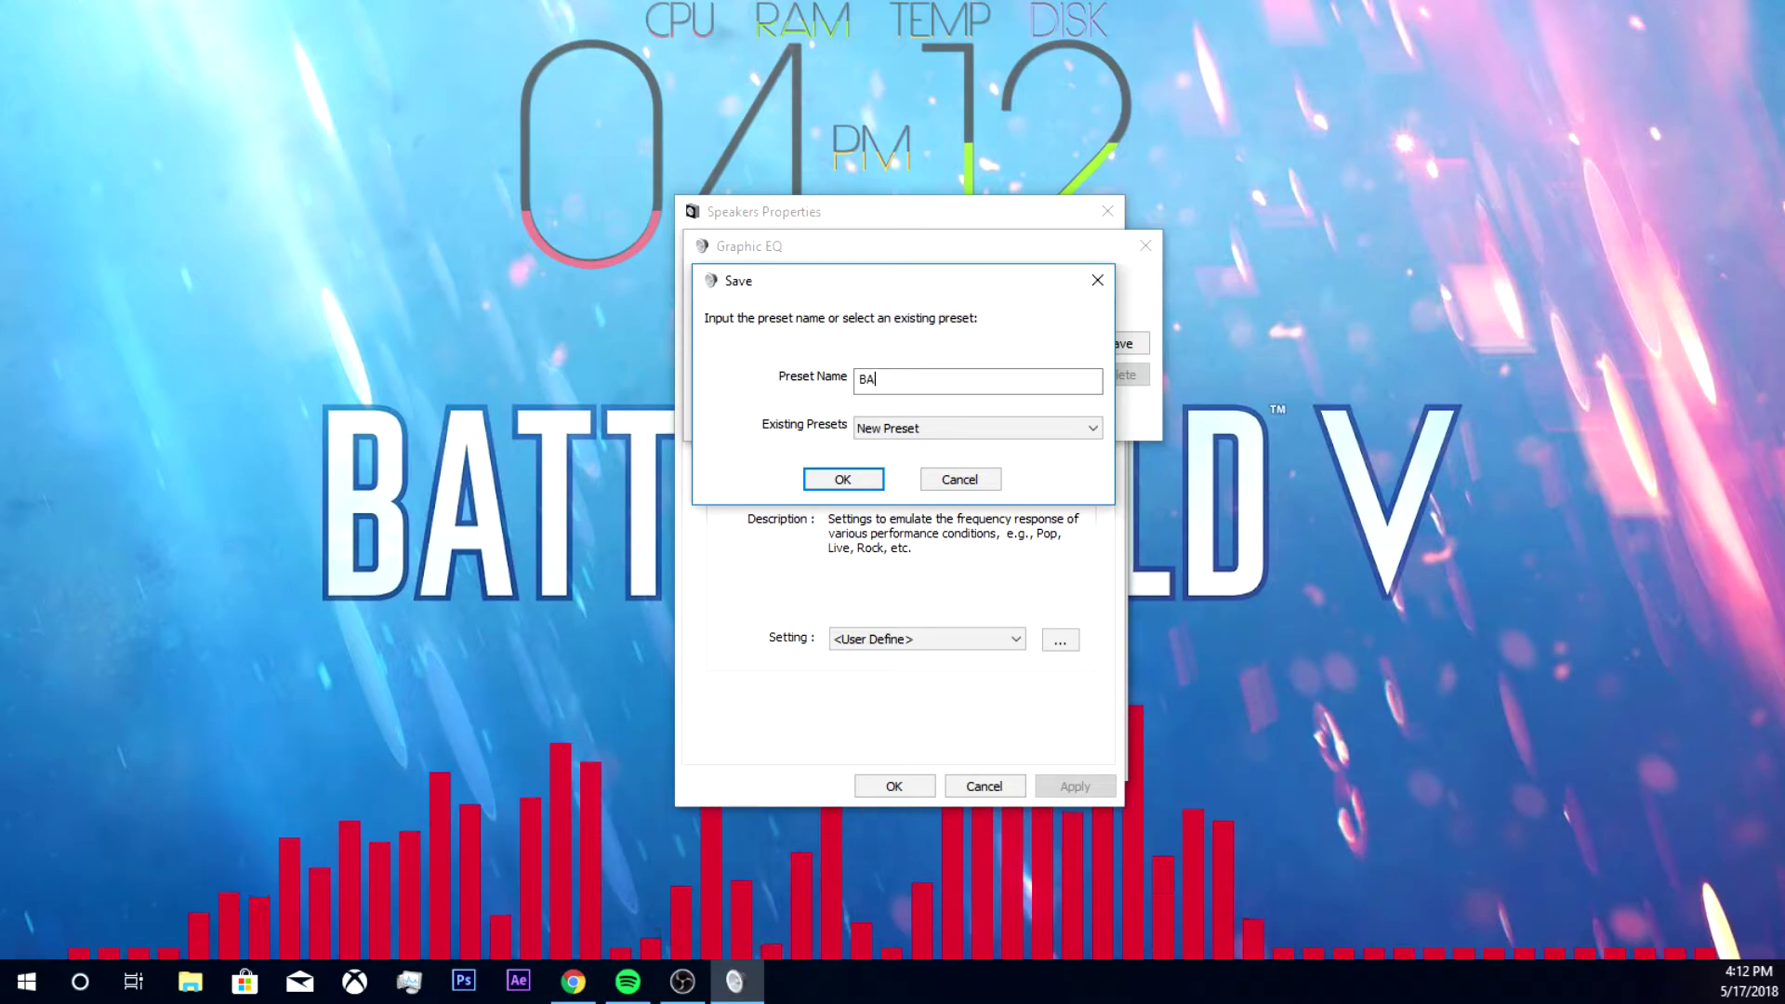
text(SS)
key(Return)
key(Return)
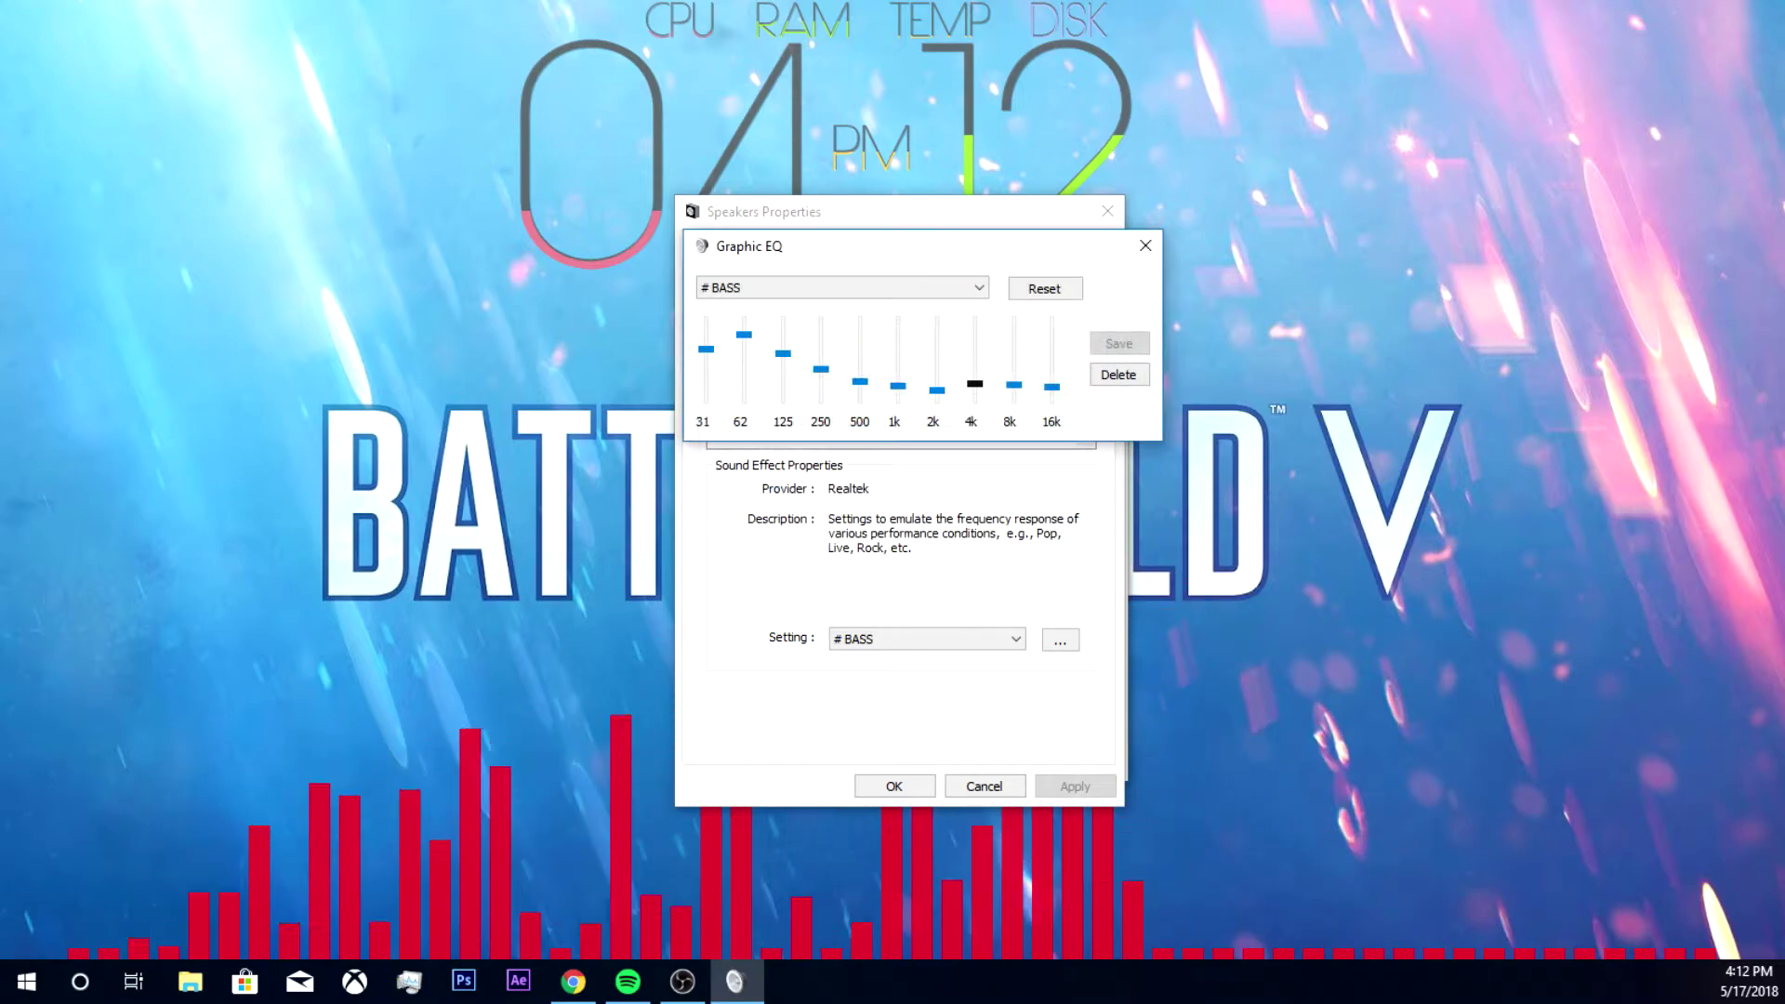
click(1146, 246)
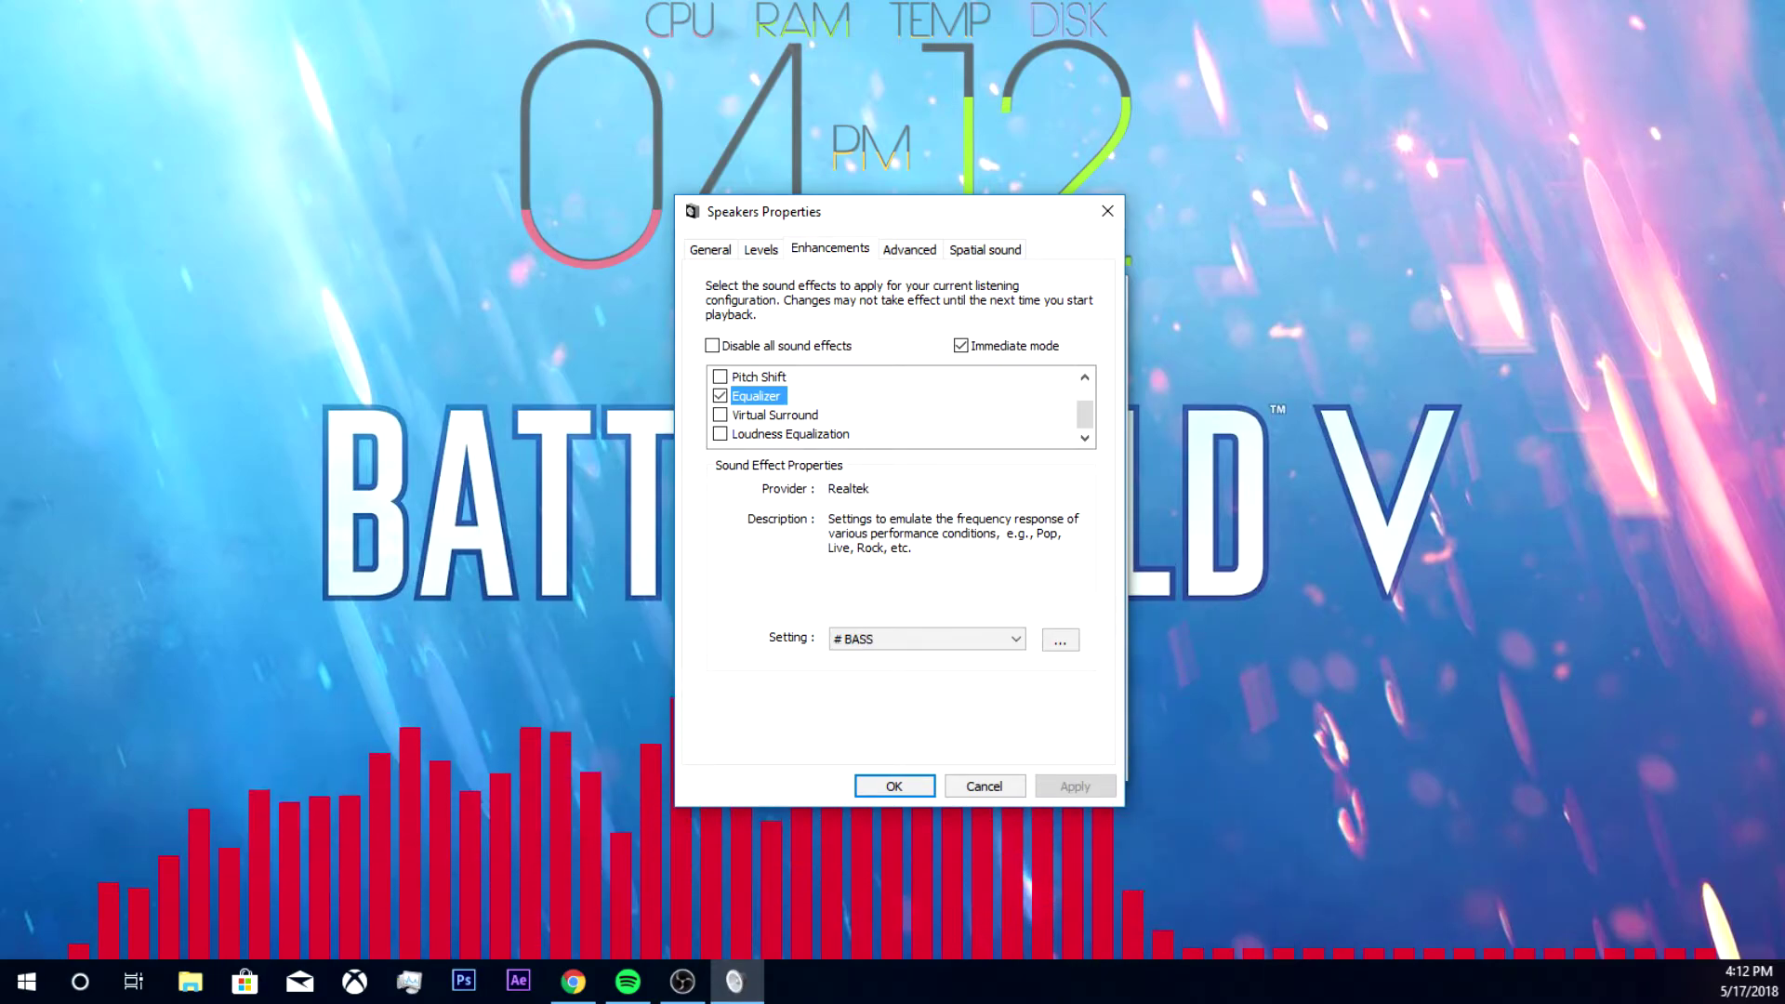
Toggle the Equalizer effect off and on repeatedly to compare the music with and without the BASS preset.
click(721, 396)
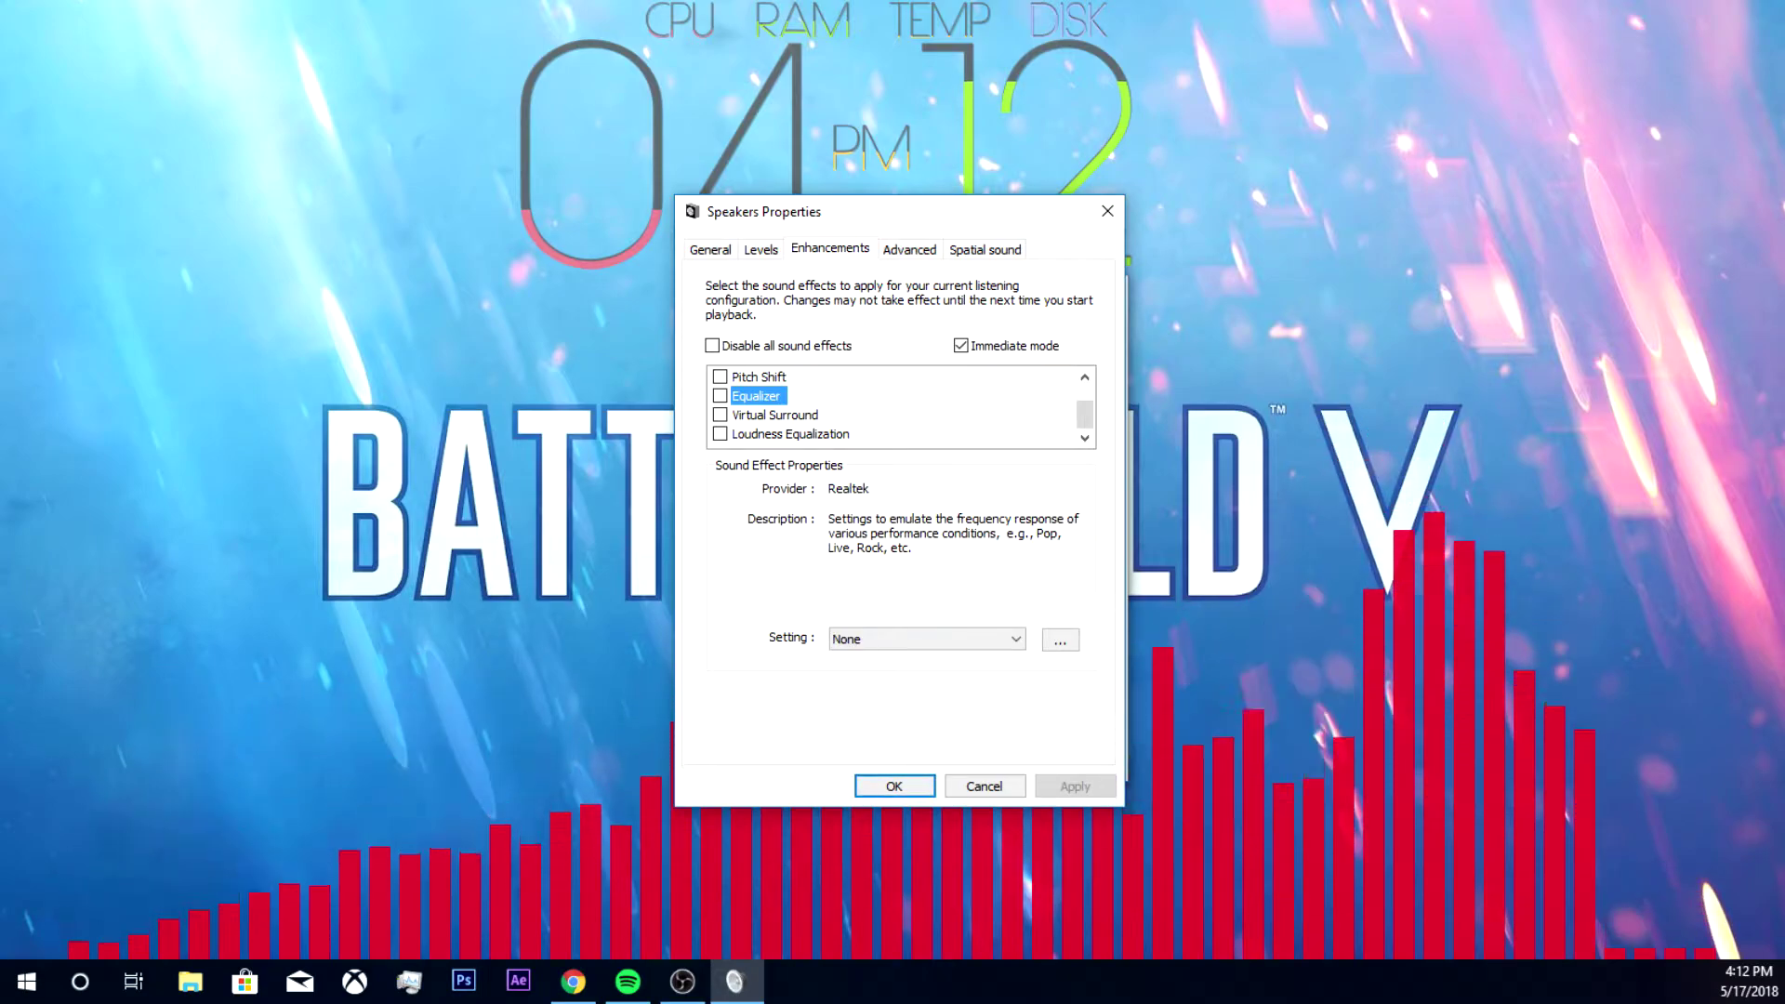
key(space)
key(space)
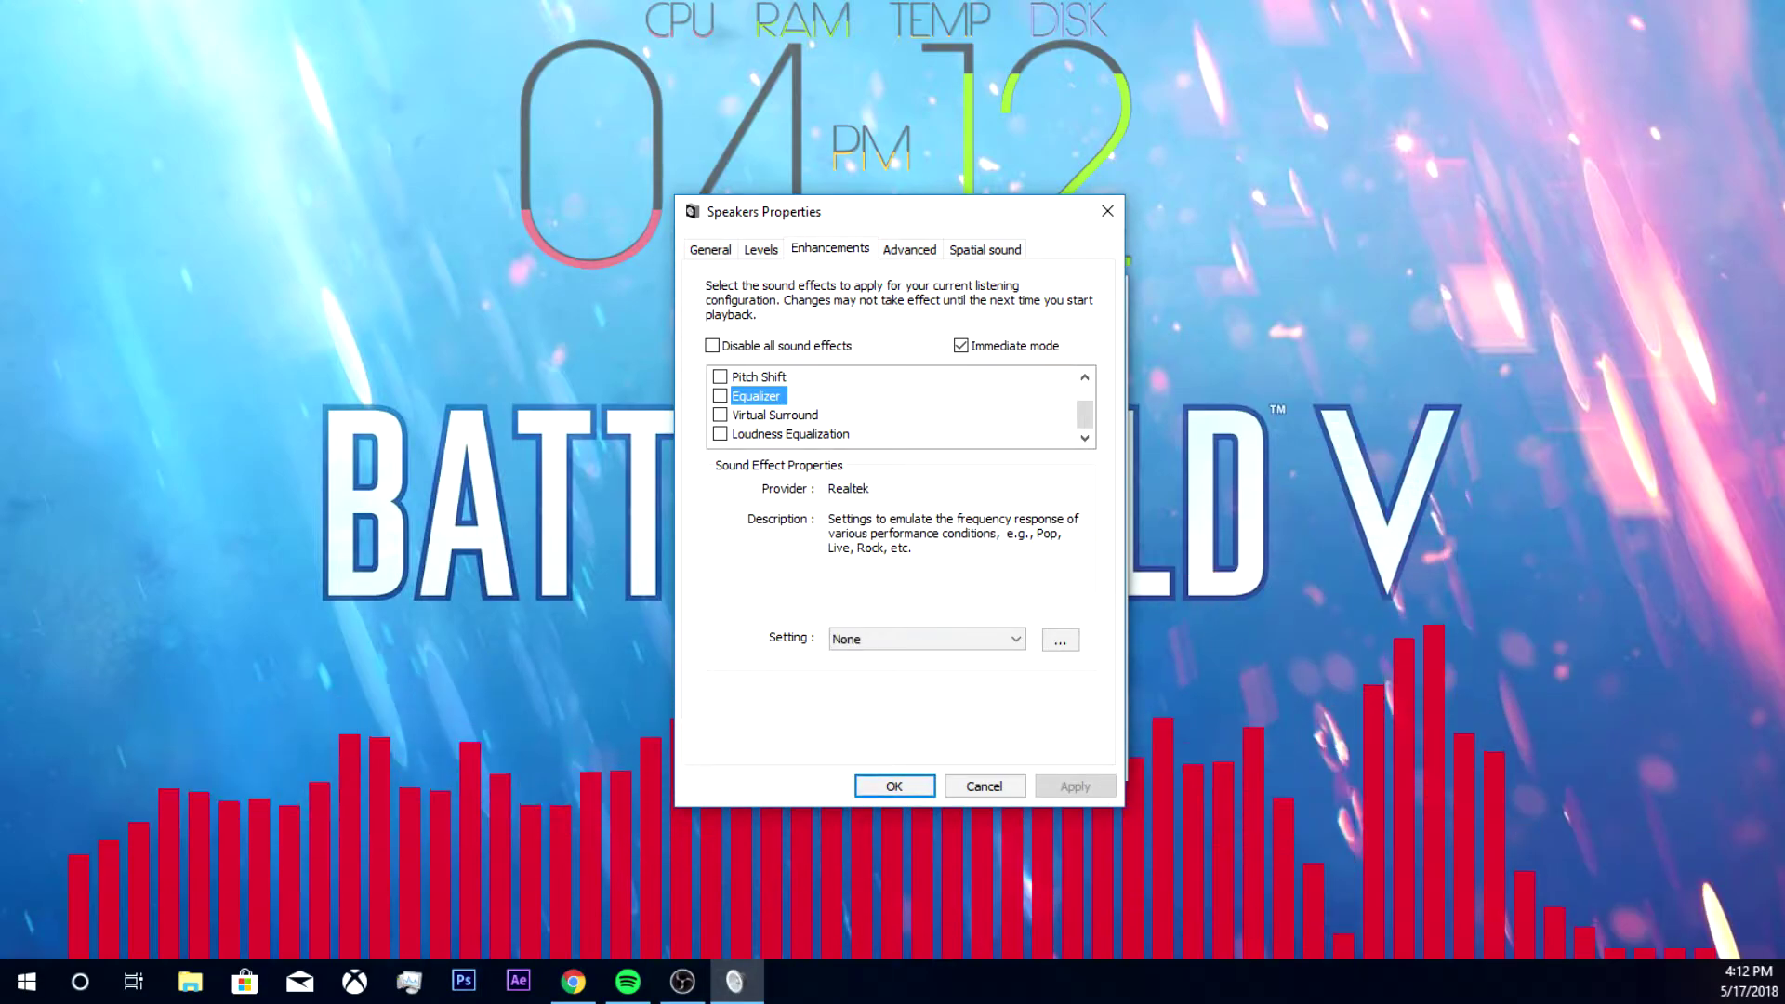
key(space)
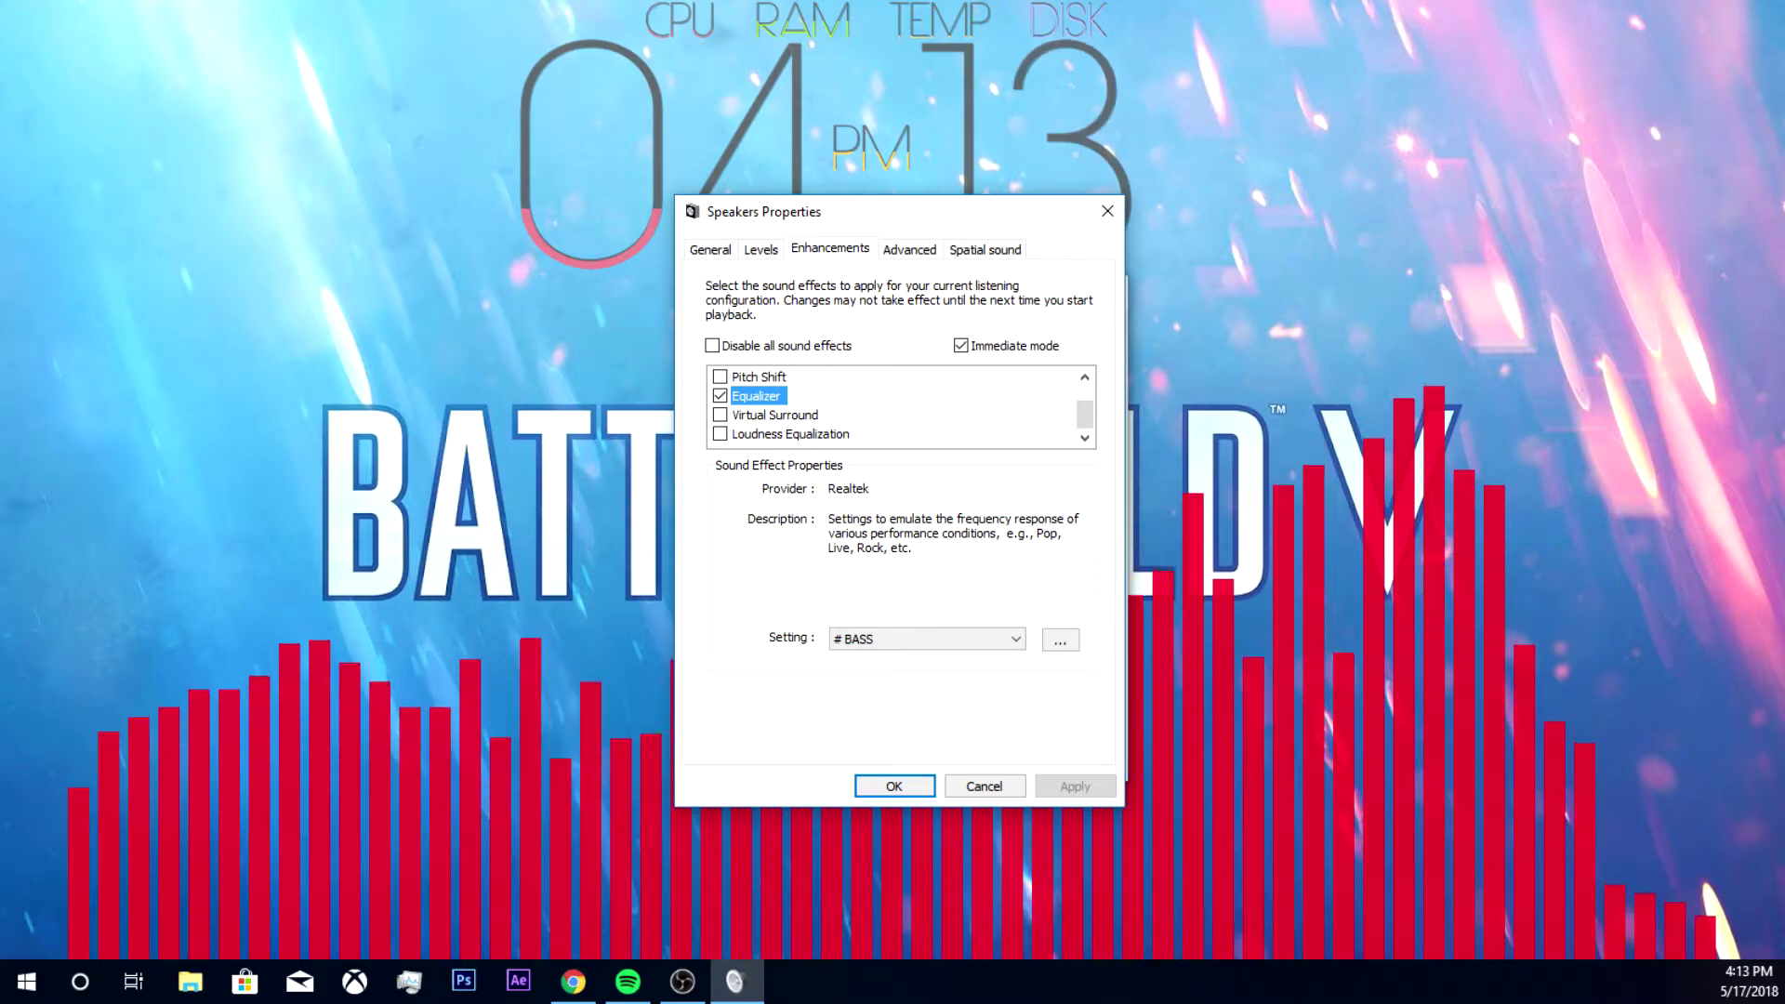
key(space)
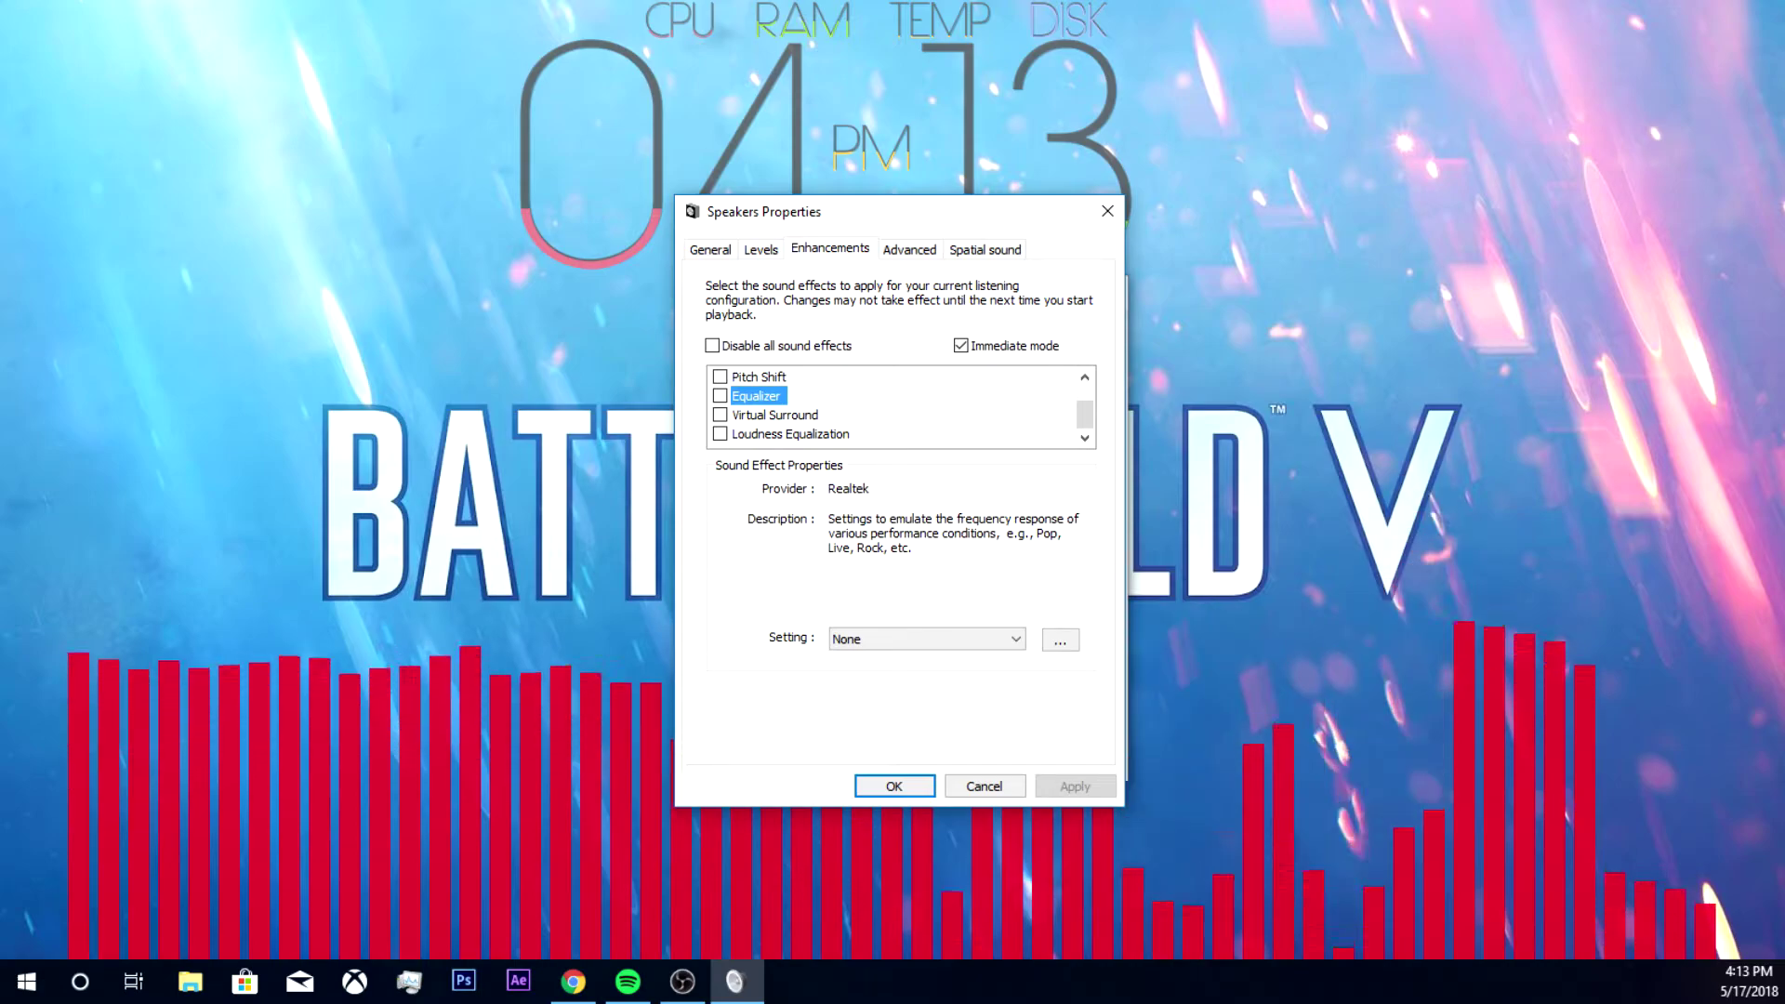
key(space)
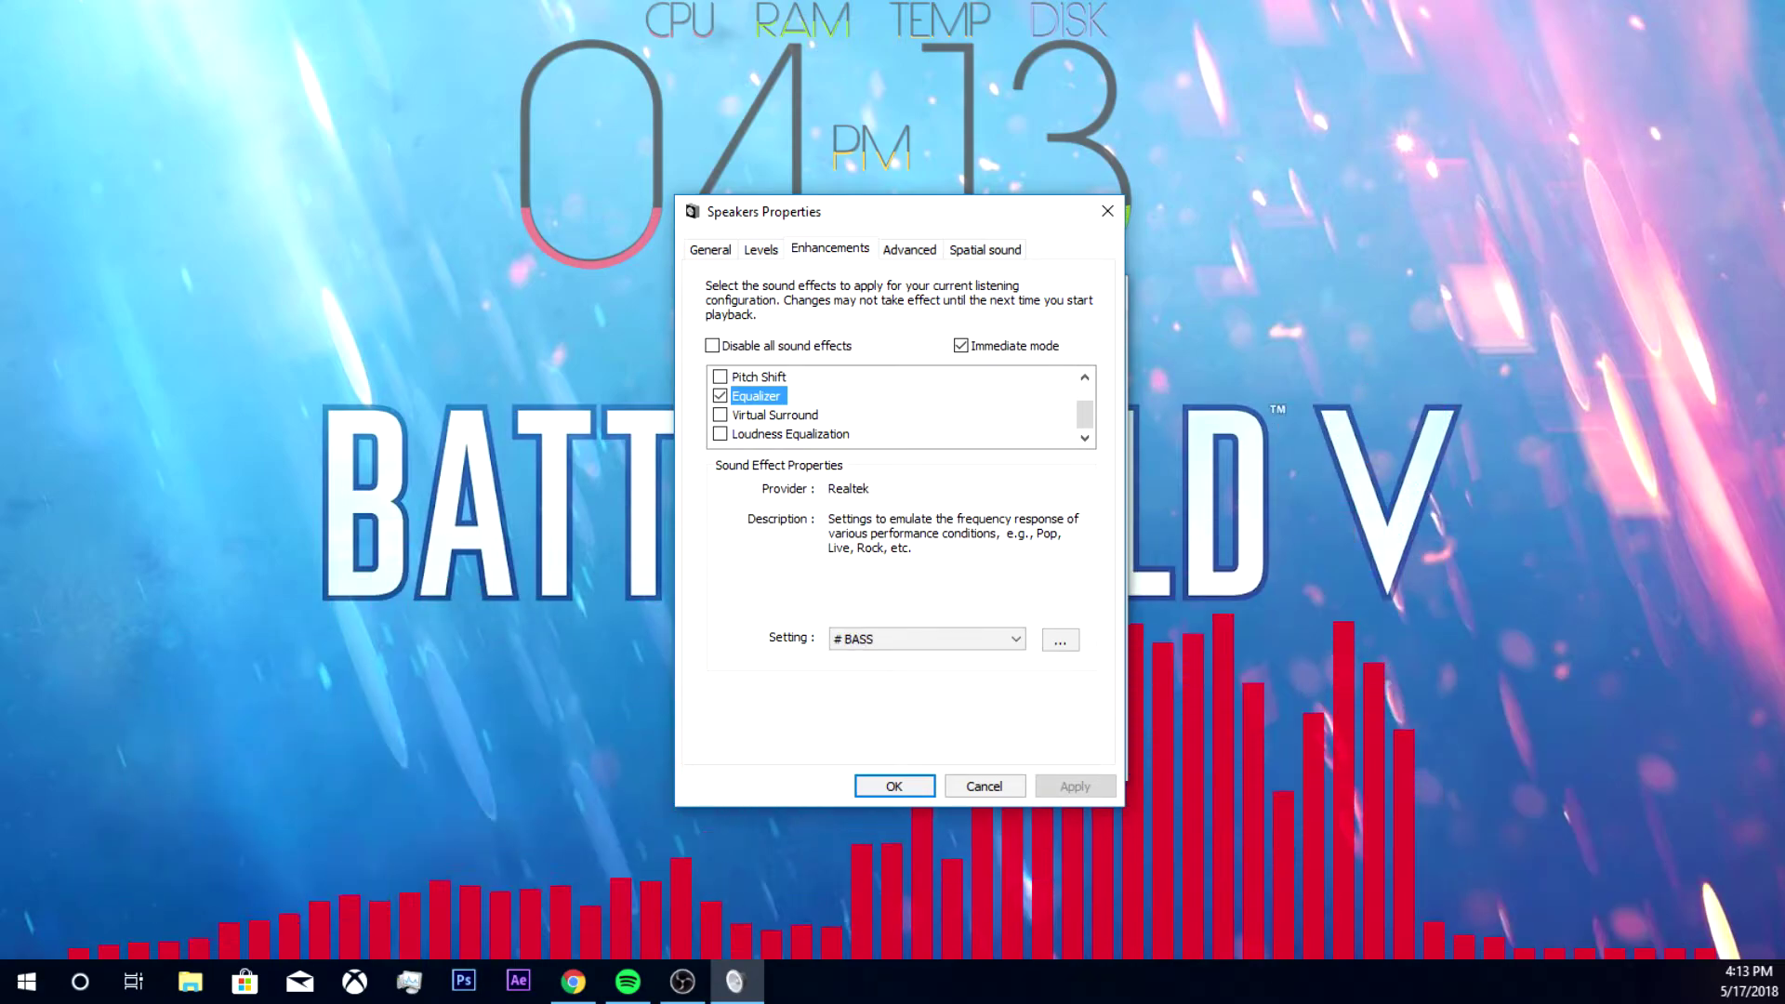
key(space)
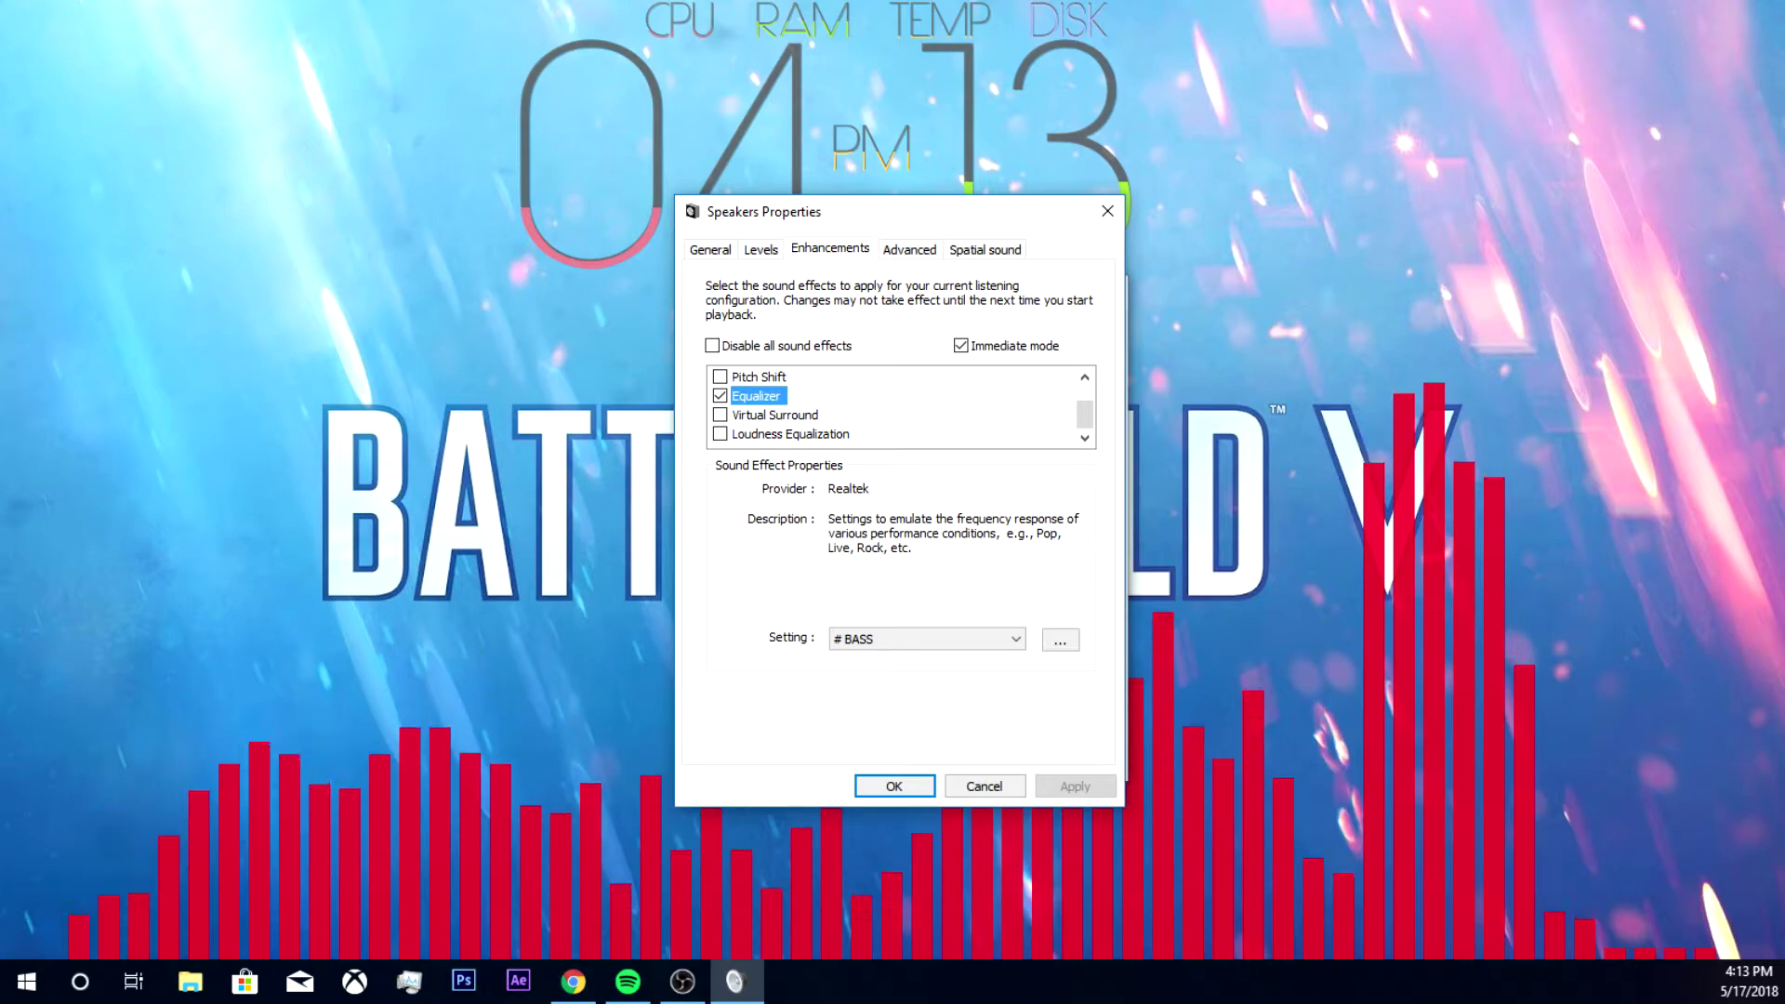
key(space)
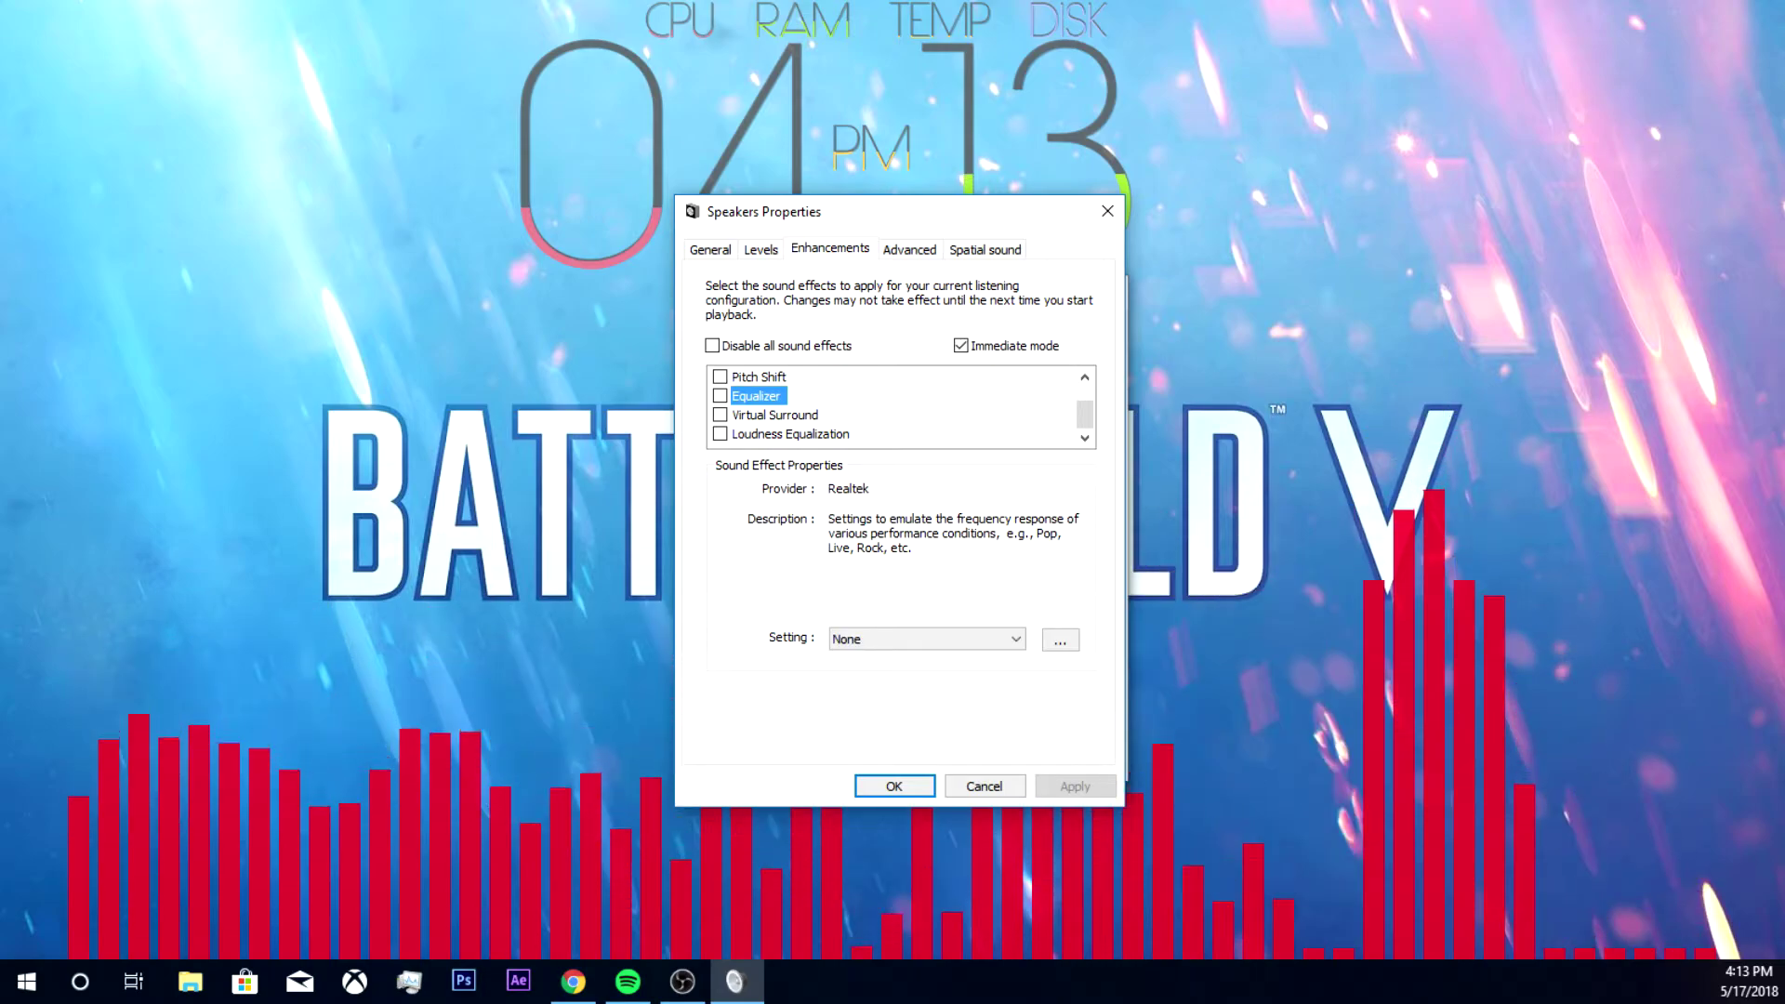
key(space)
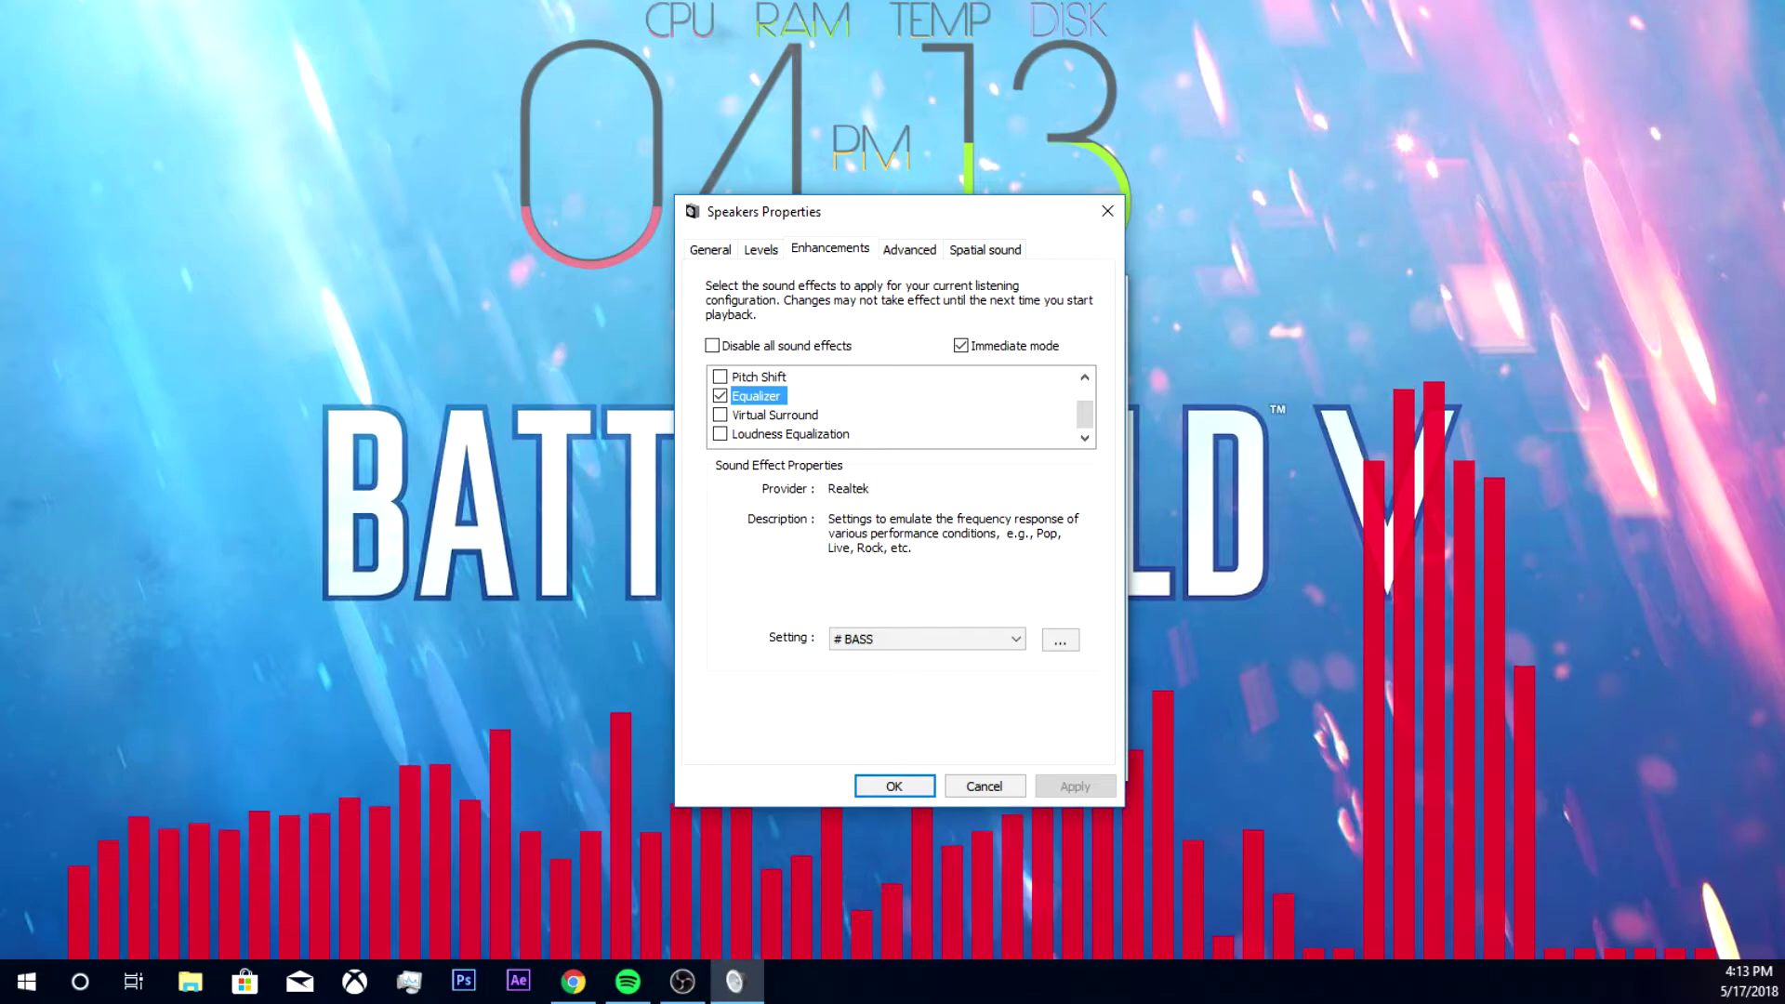
key(space)
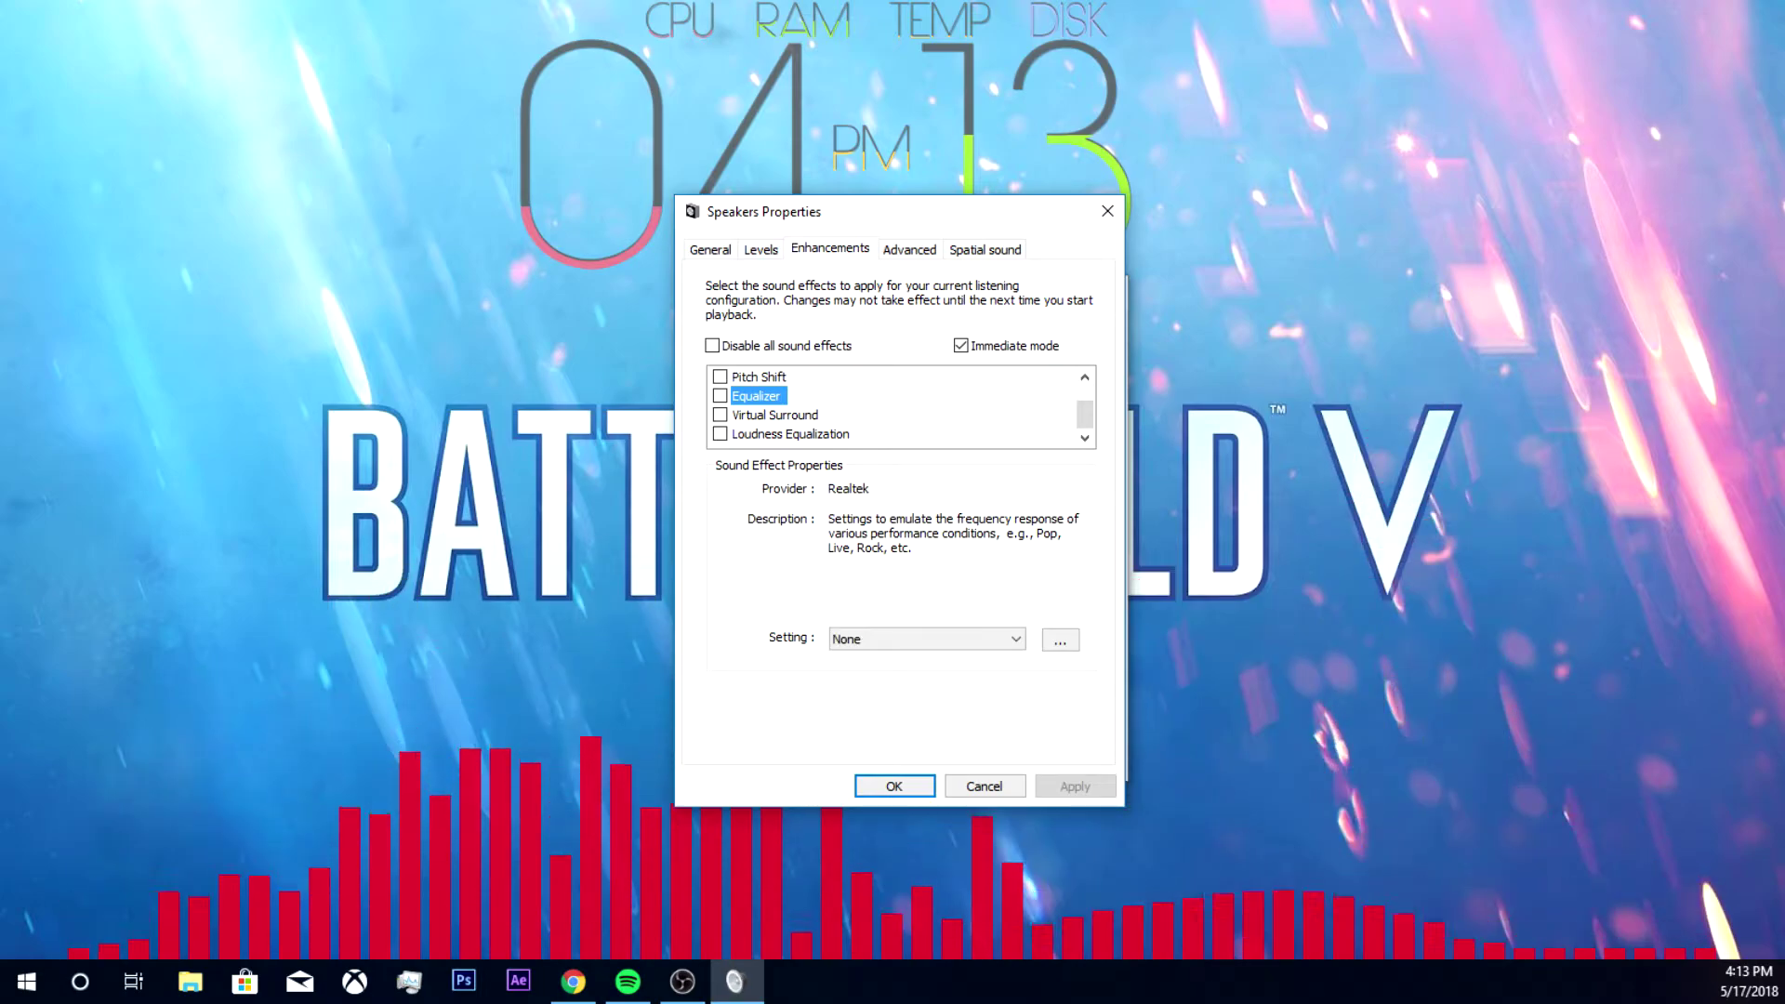
key(space)
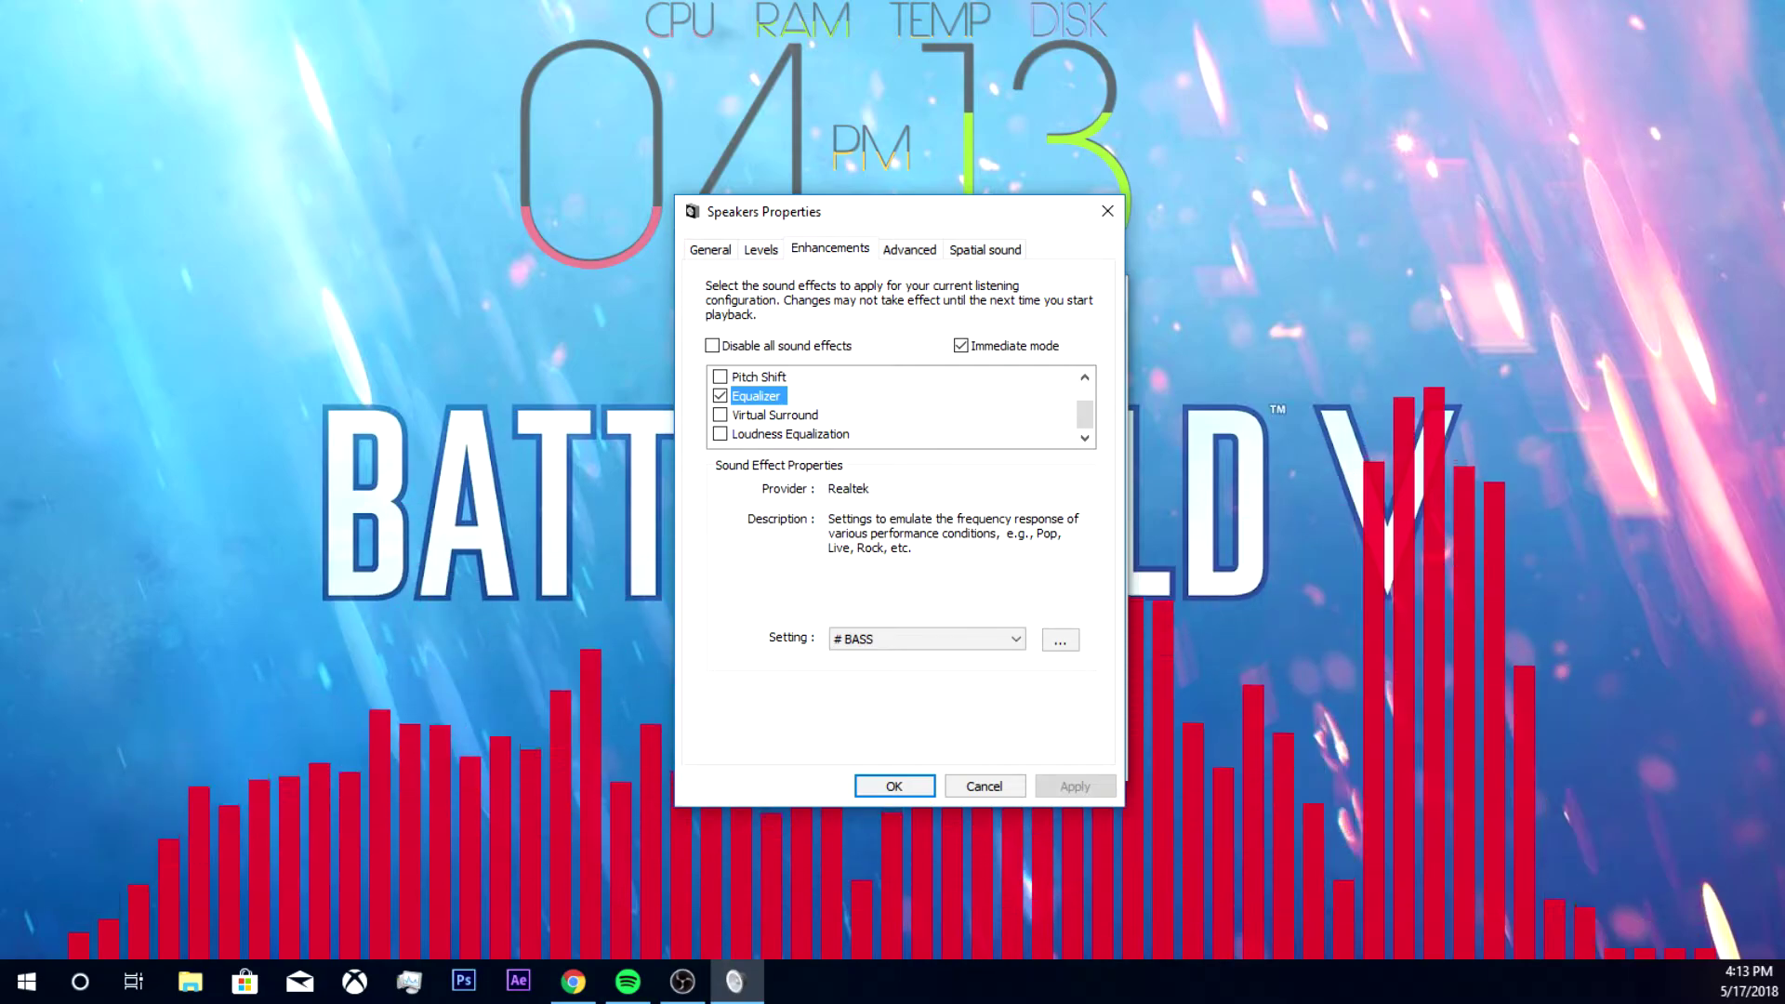
Compare the sound once more, leave the Equalizer on with the BASS setting, and confirm and close the sound dialogs.
drag(1011, 213, 976, 182)
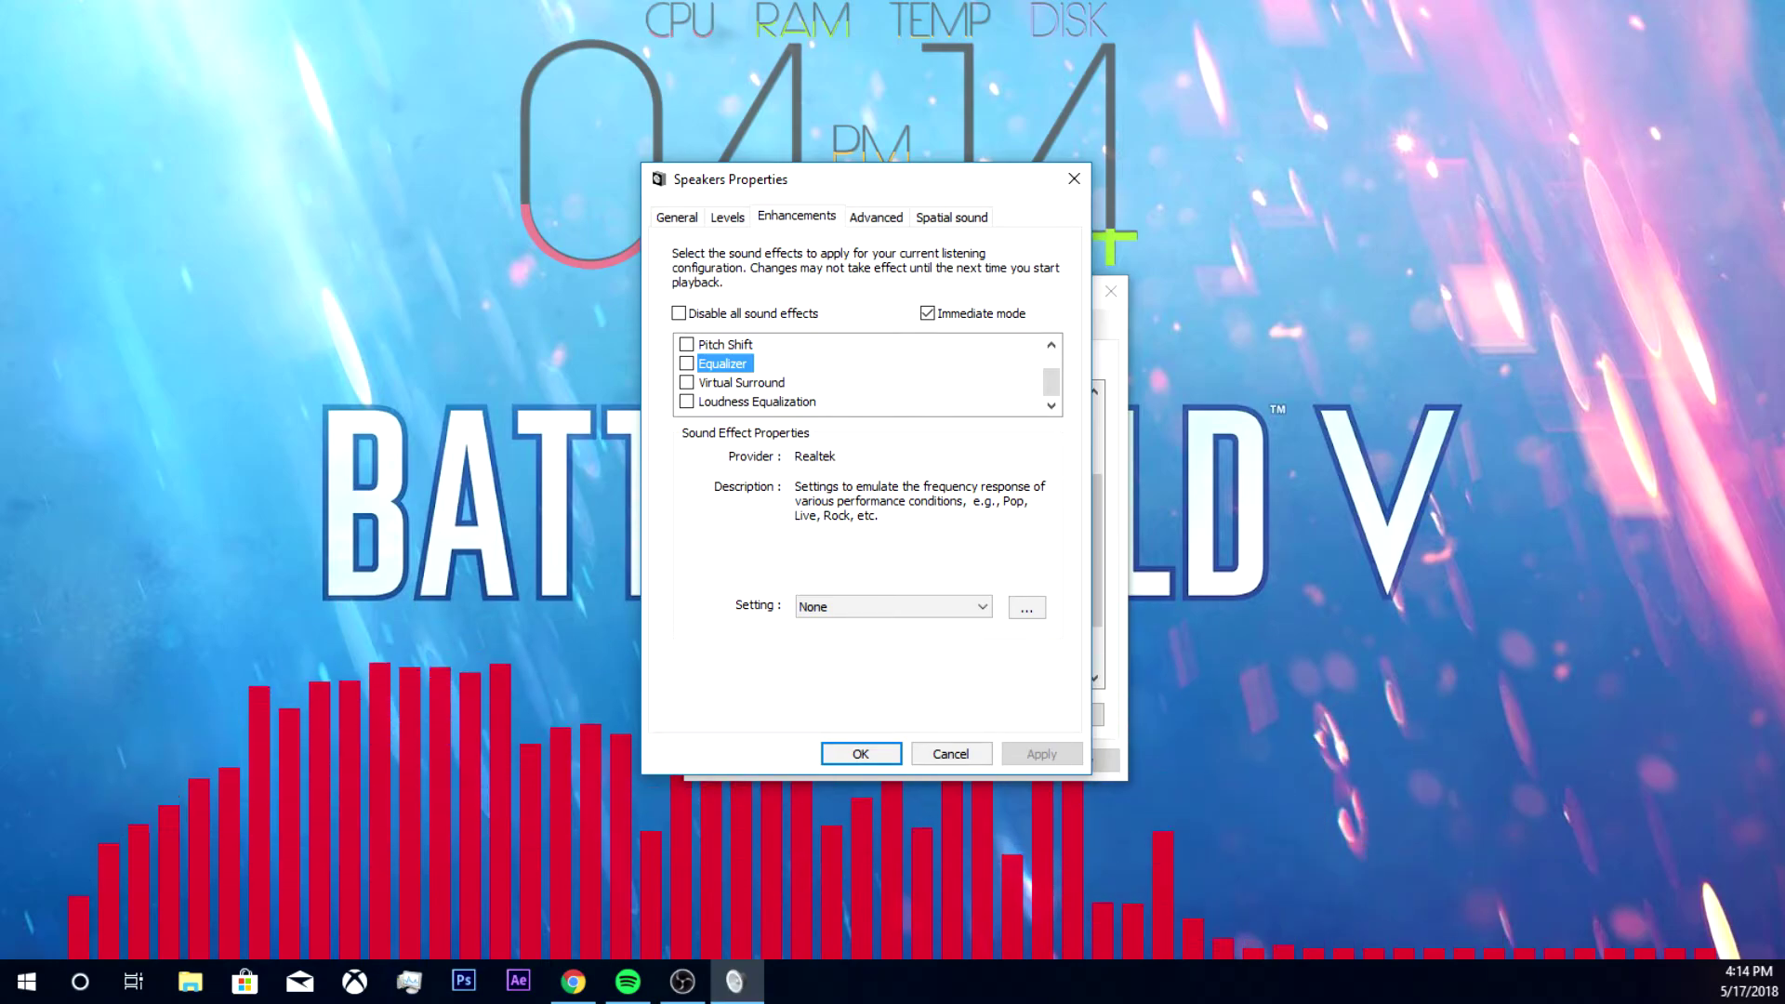
key(space)
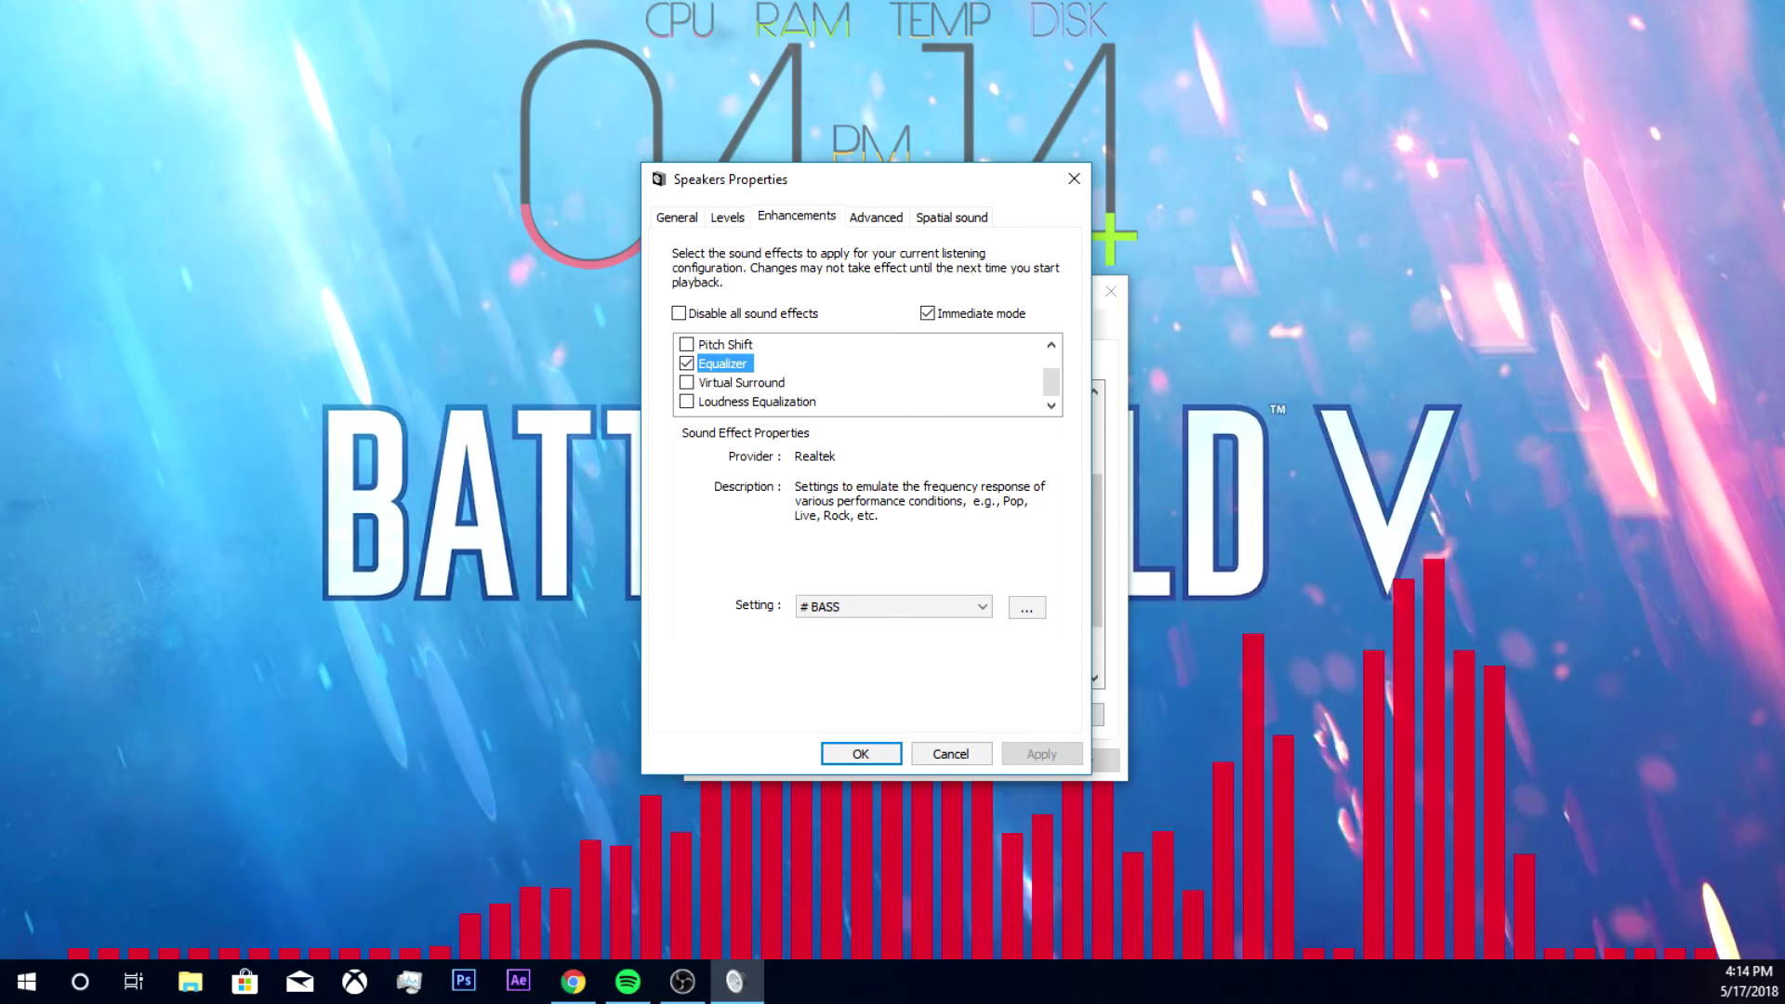
key(space)
key(space)
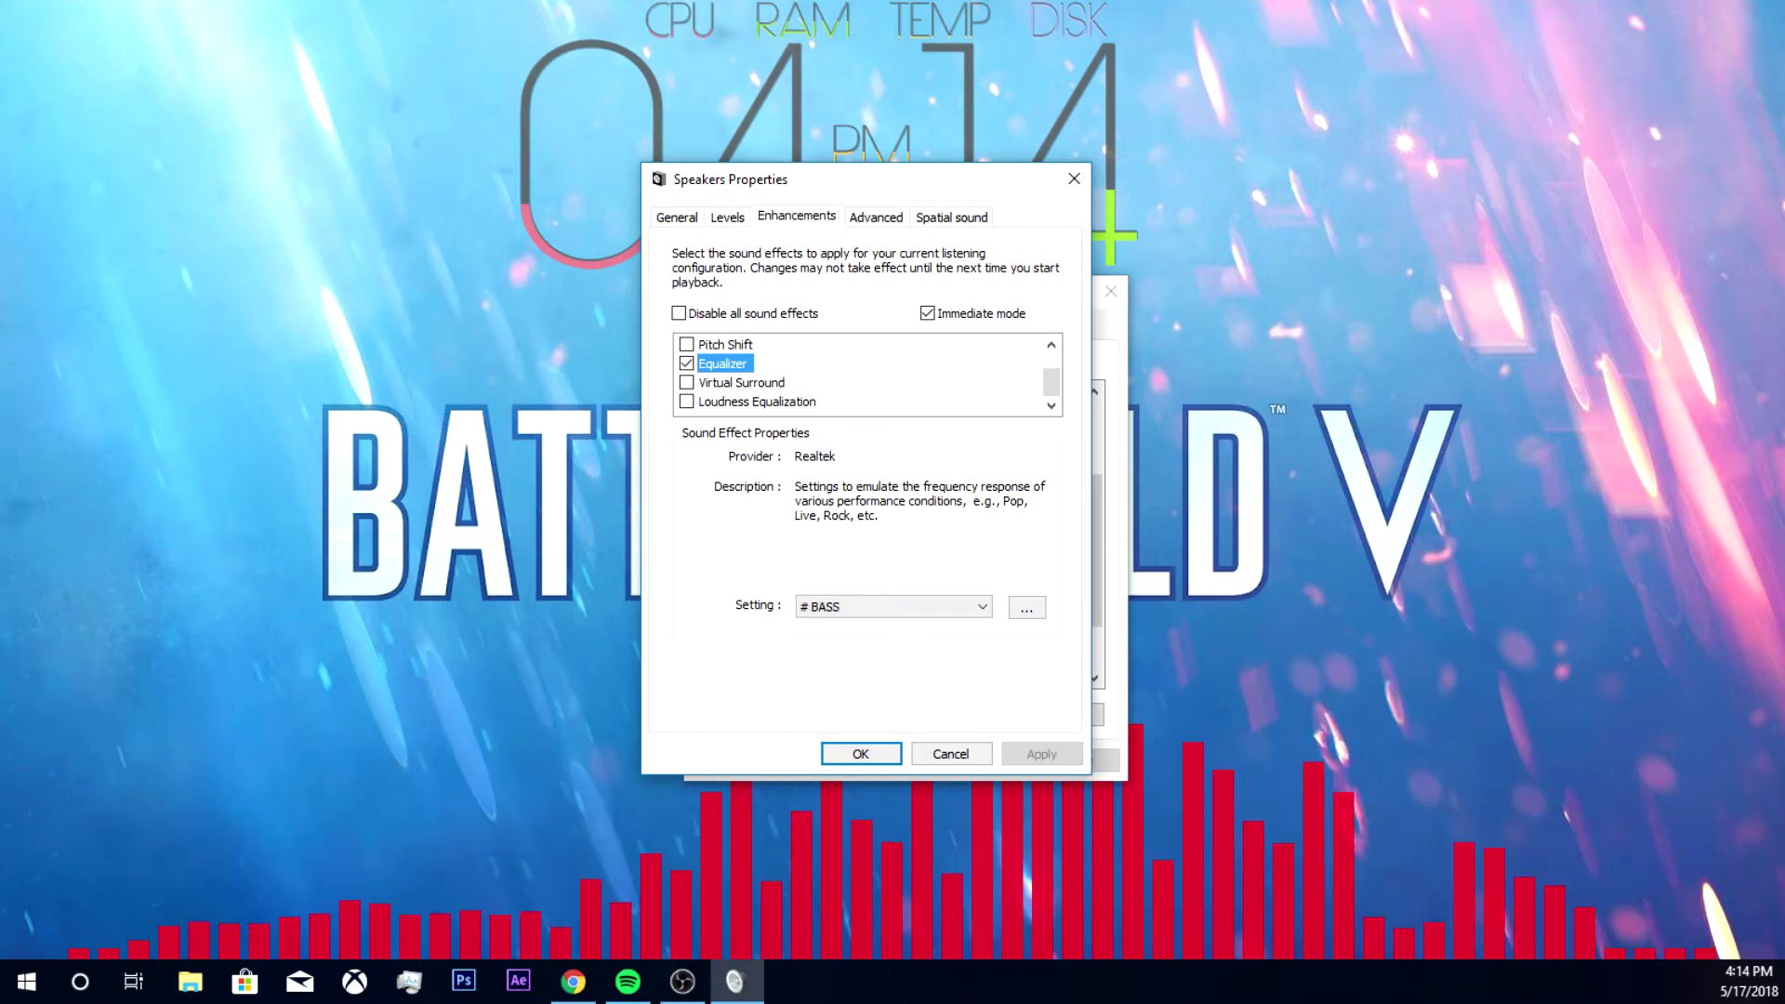
key(Return)
key(Return)
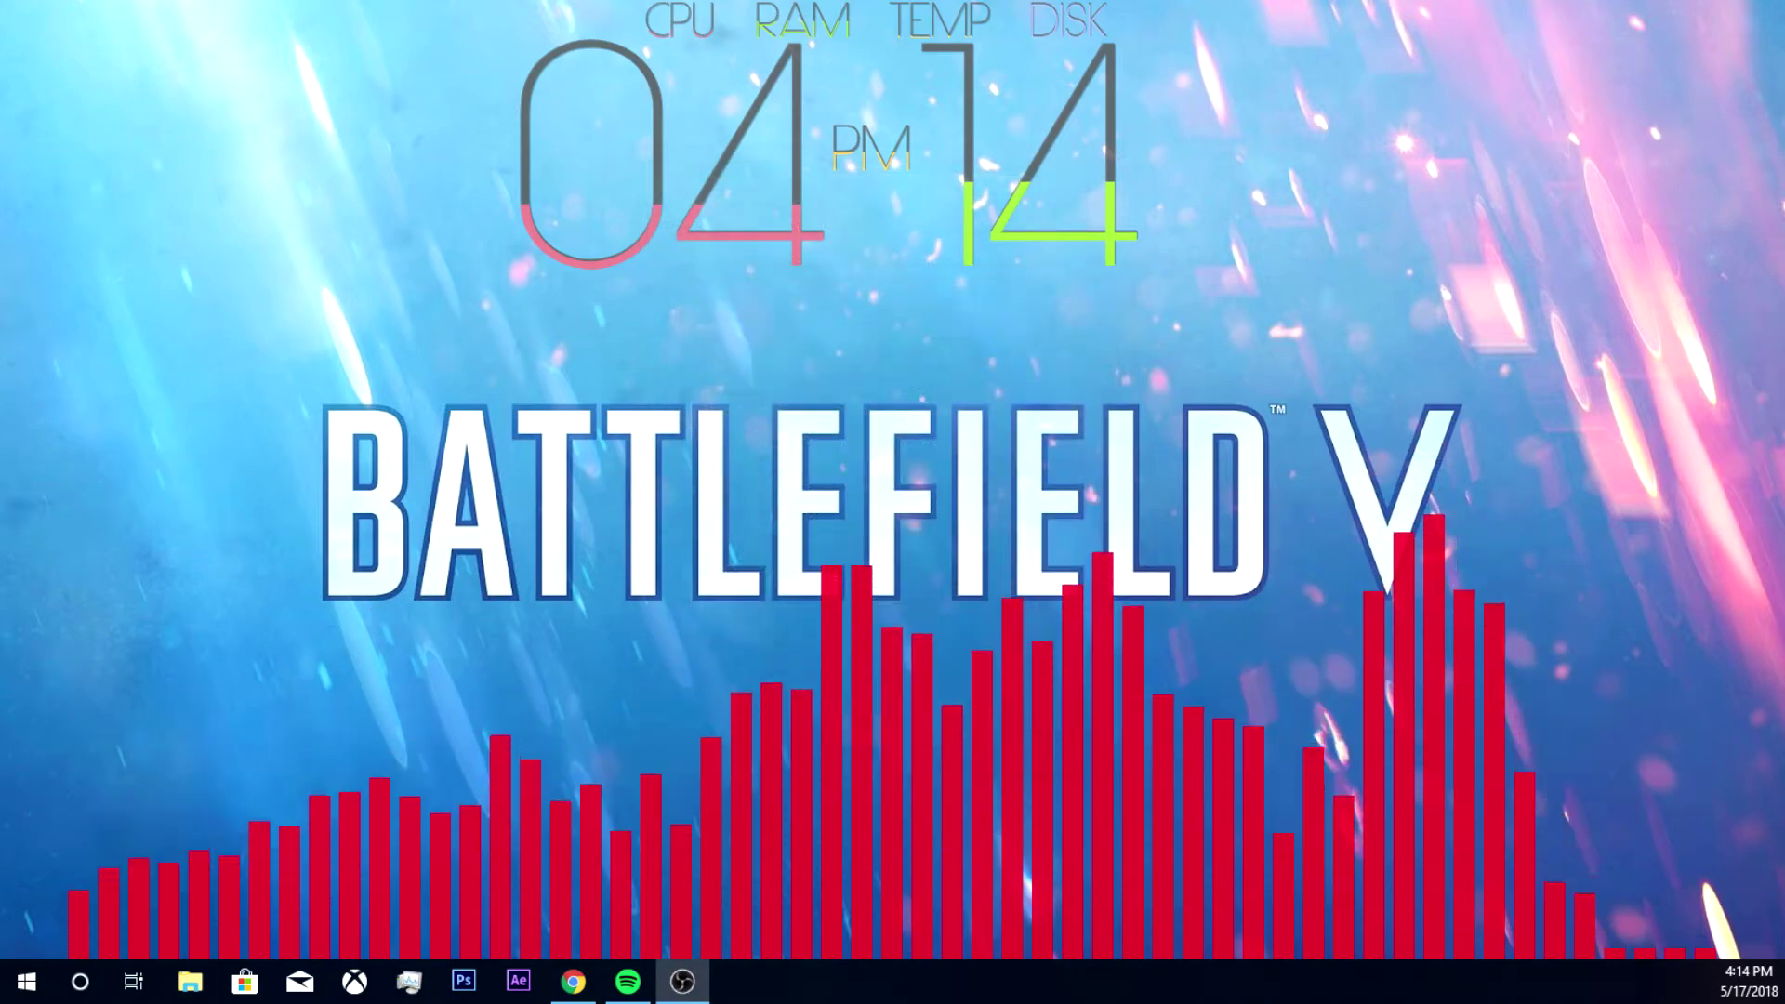